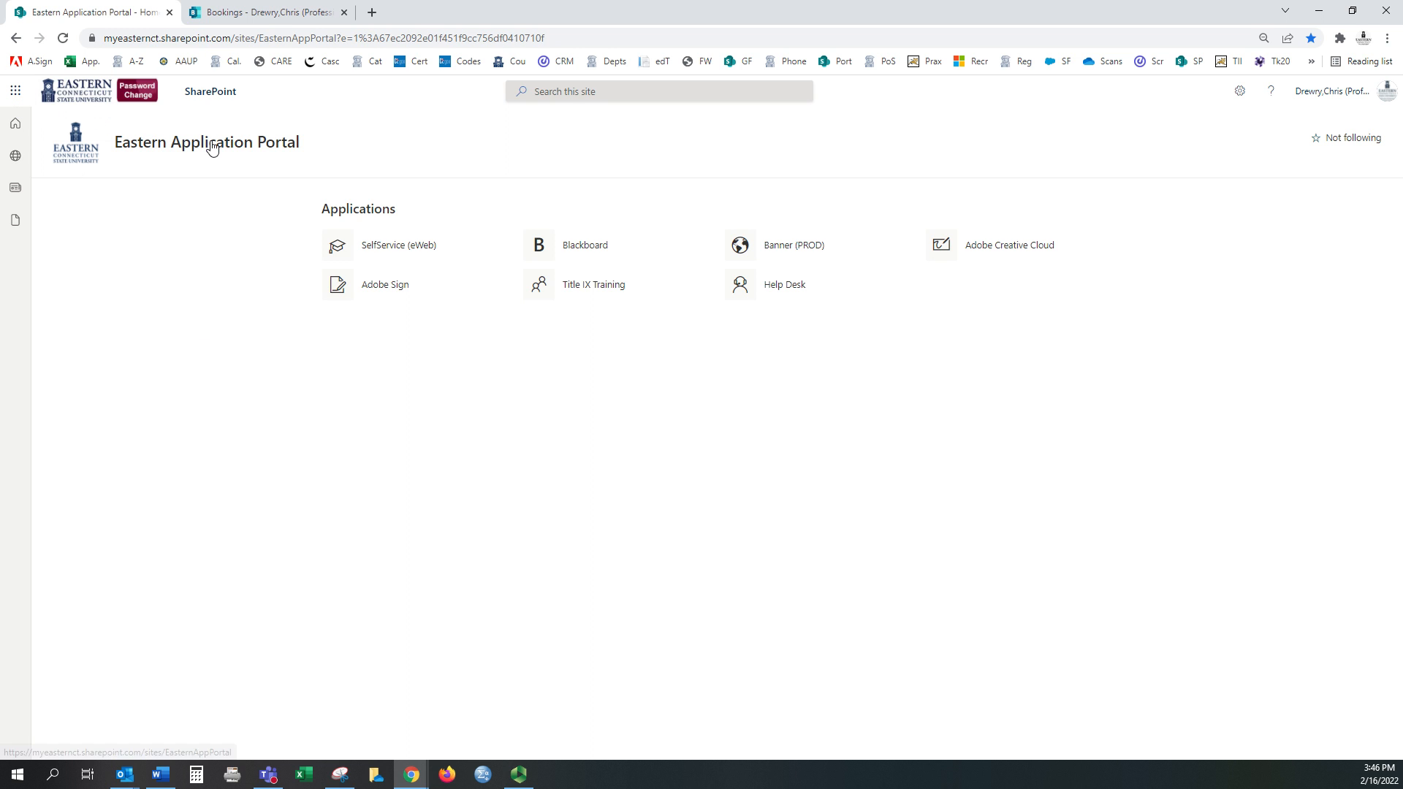
Step: Launch Bookings from the SharePoint portal's app launcher in a new tab
left_click(15, 90)
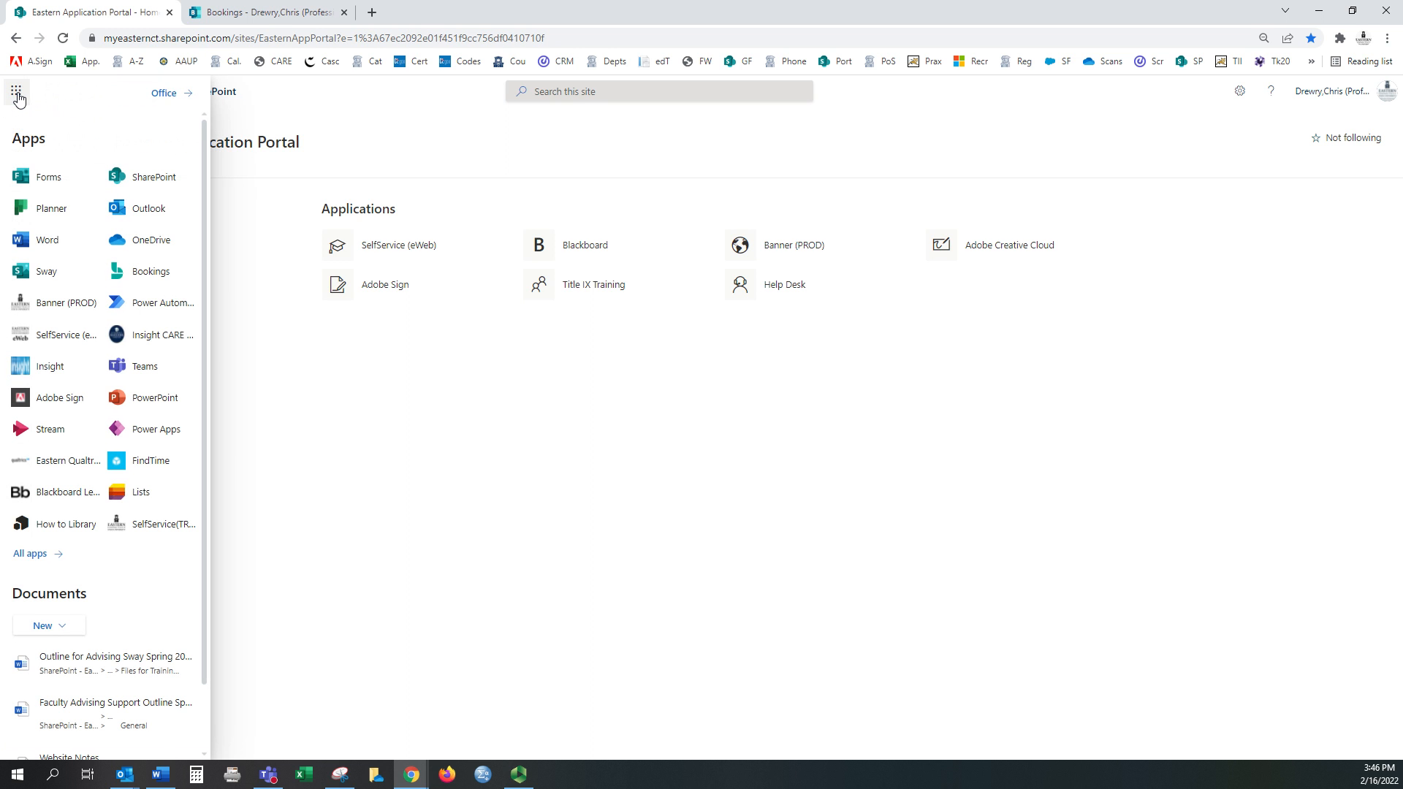
left_click(150, 274)
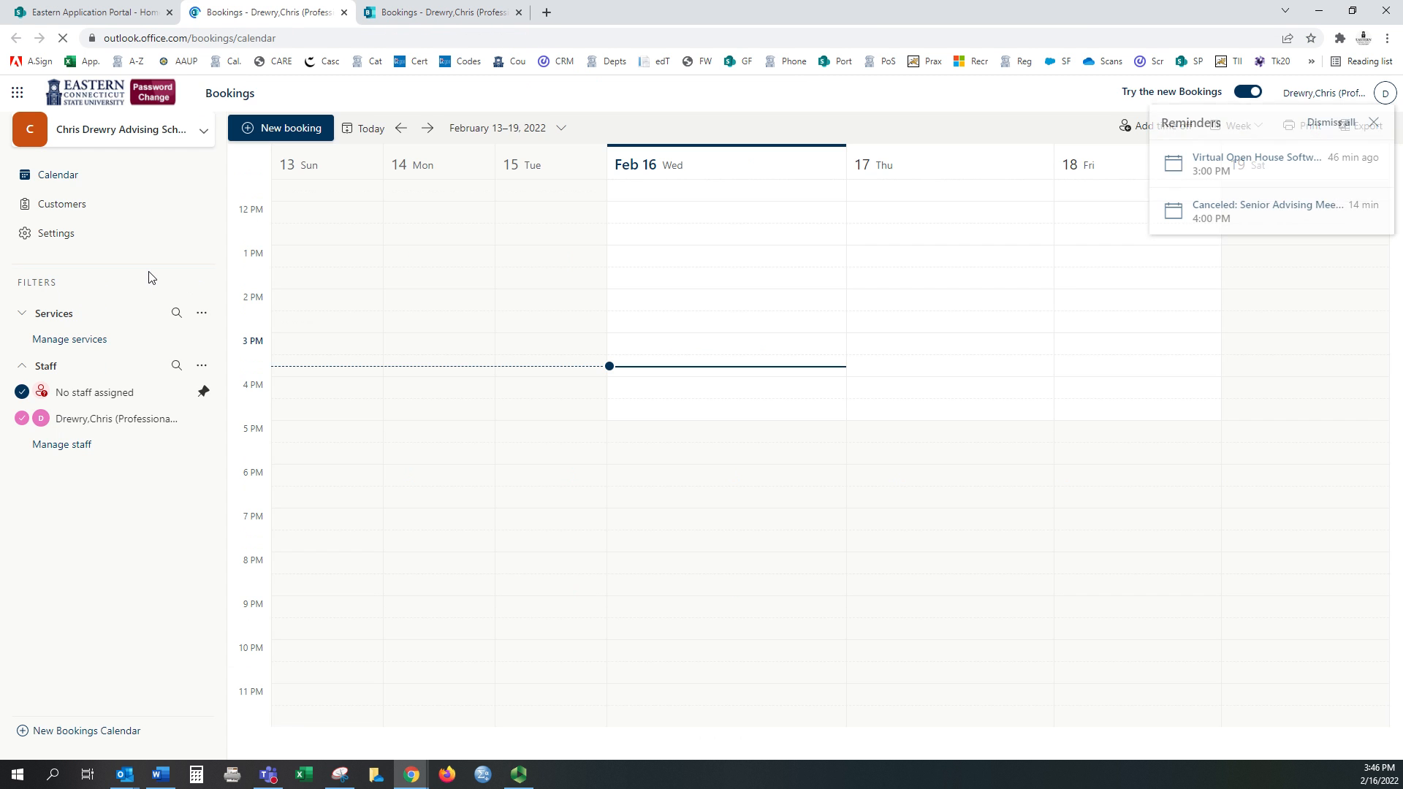
Step: Start a new Bookings calendar from scratch called 'Advising meetings' with business type Education
left_click(204, 135)
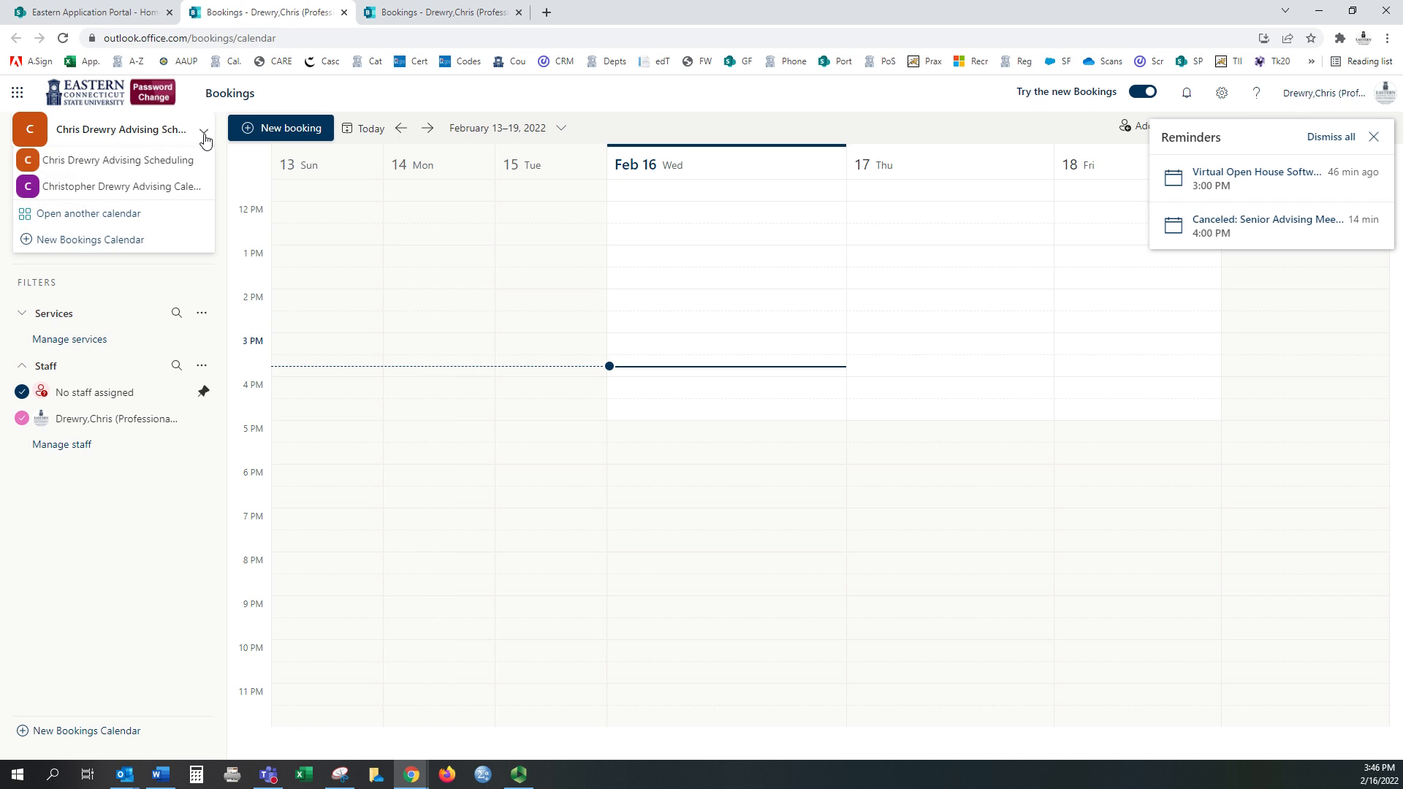
left_click(90, 241)
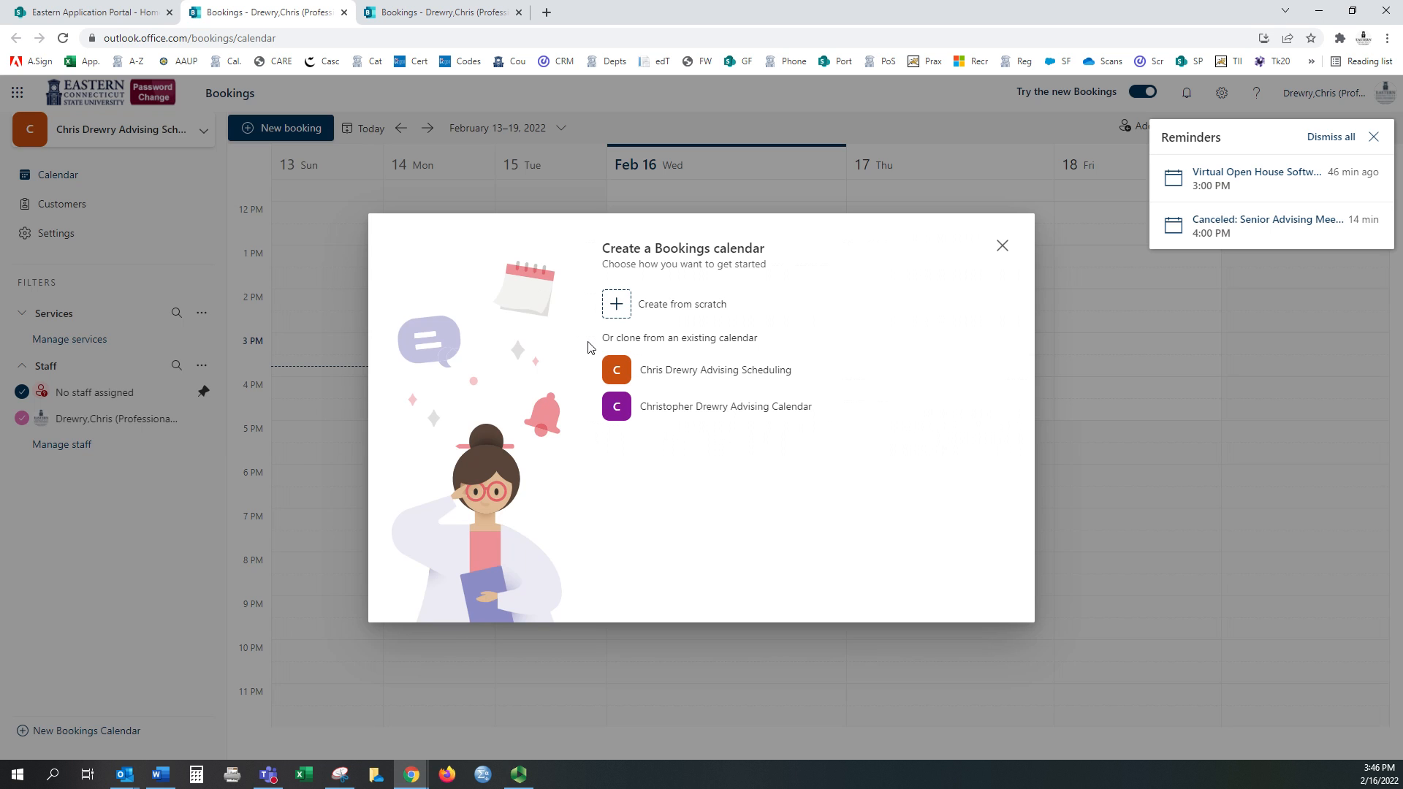
left_click(616, 307)
left_click(696, 357)
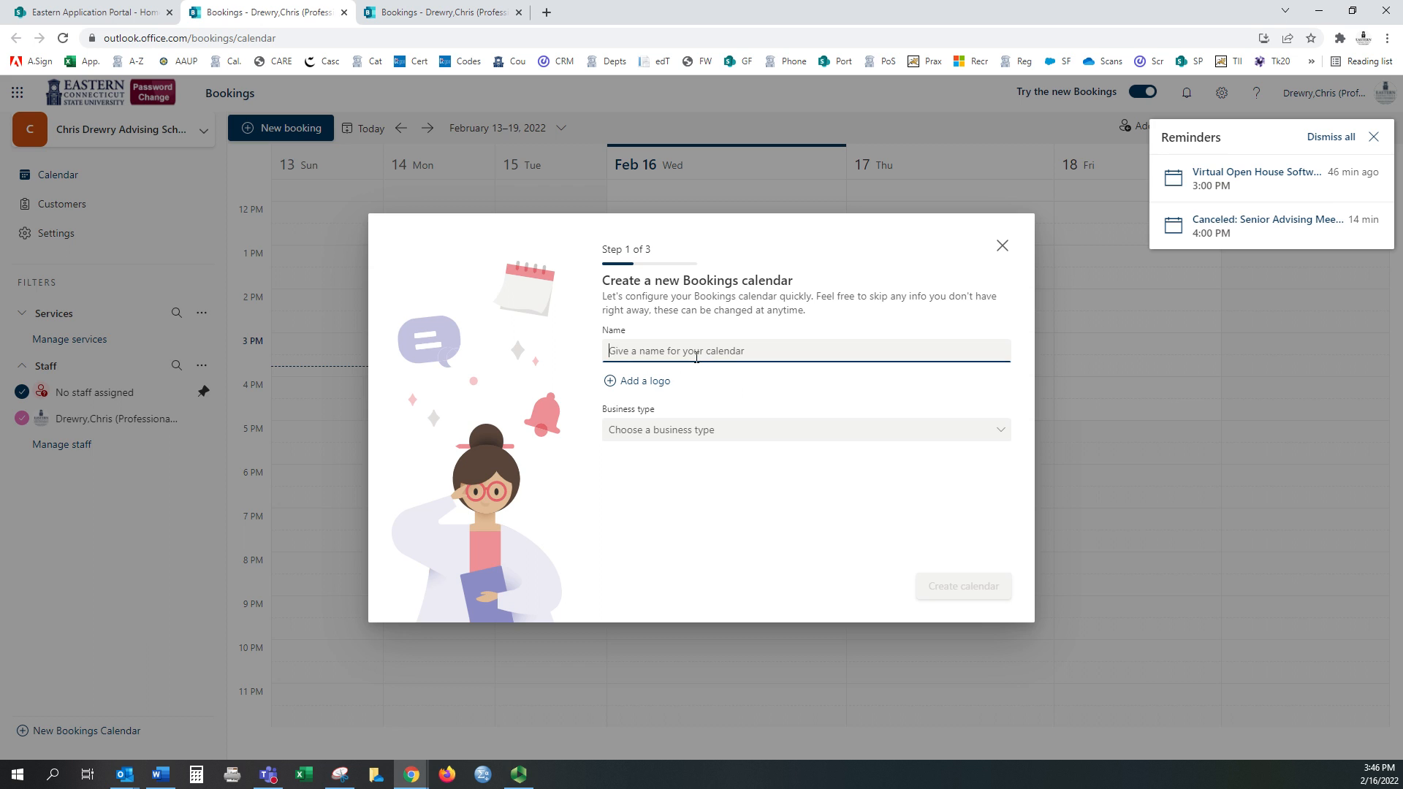
type("Advising meetings")
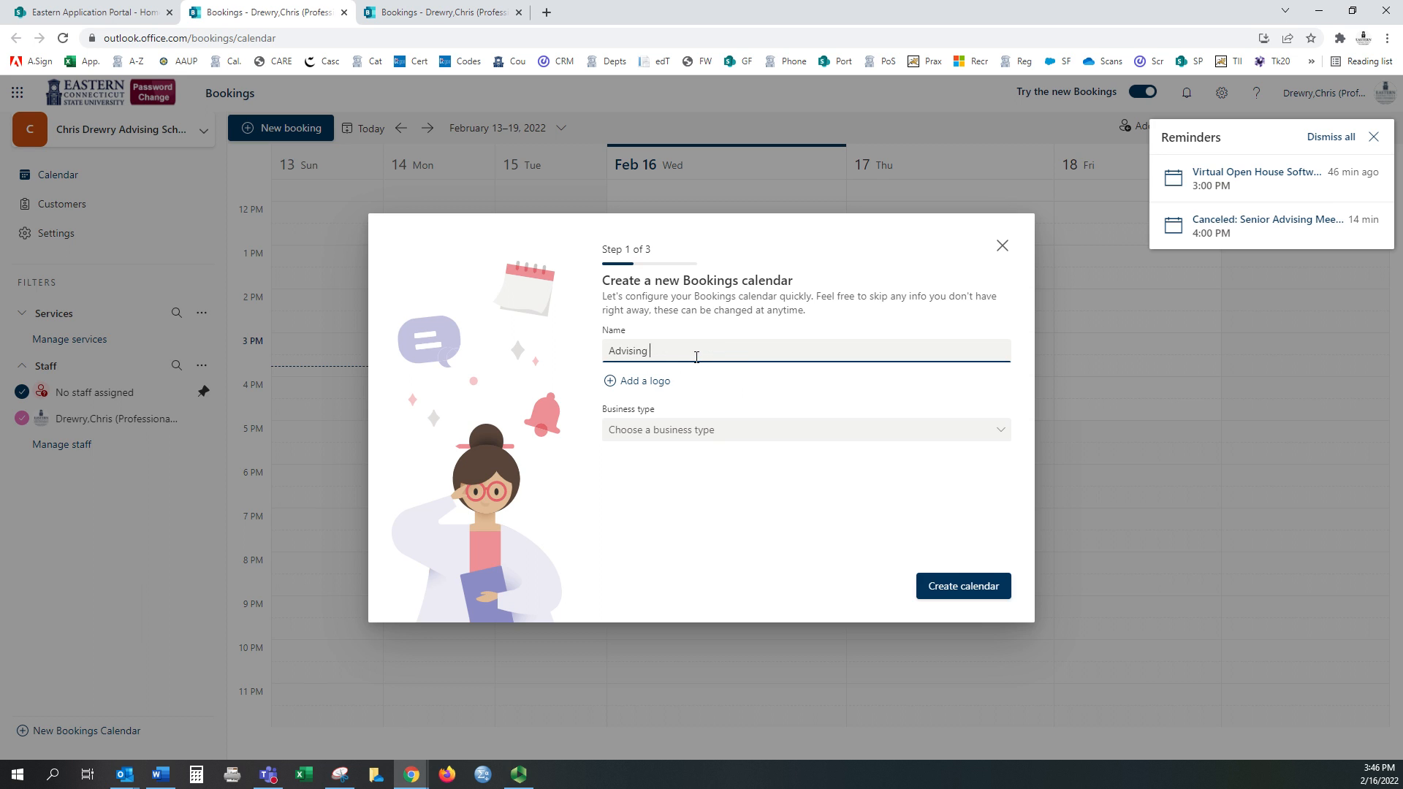
left_click(720, 431)
left_click(662, 532)
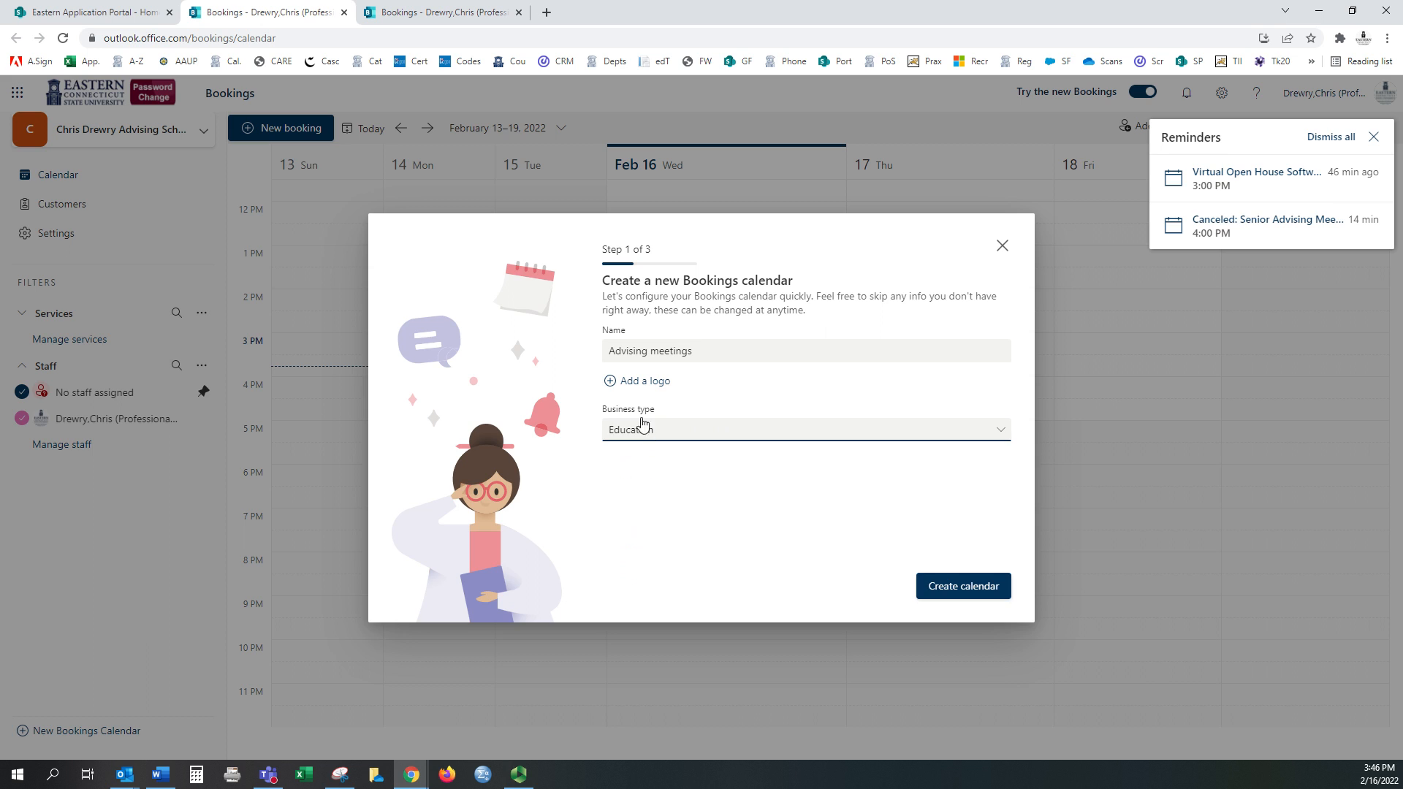
Step: Create the calendar and rename its default Initial consult service to 'Advising Meeting'
left_click(959, 599)
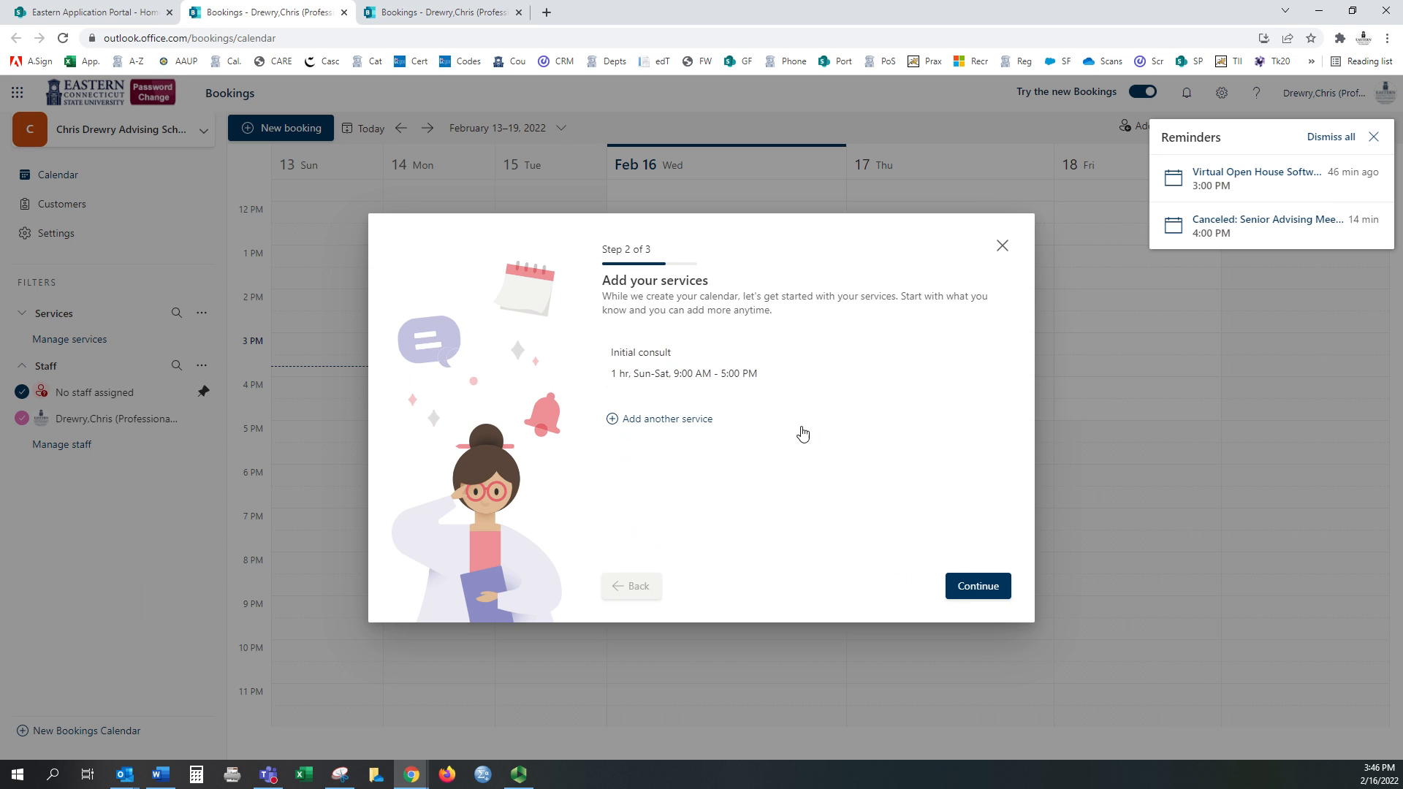
left_click_drag(685, 357, 433, 356)
type("Advising Meeting")
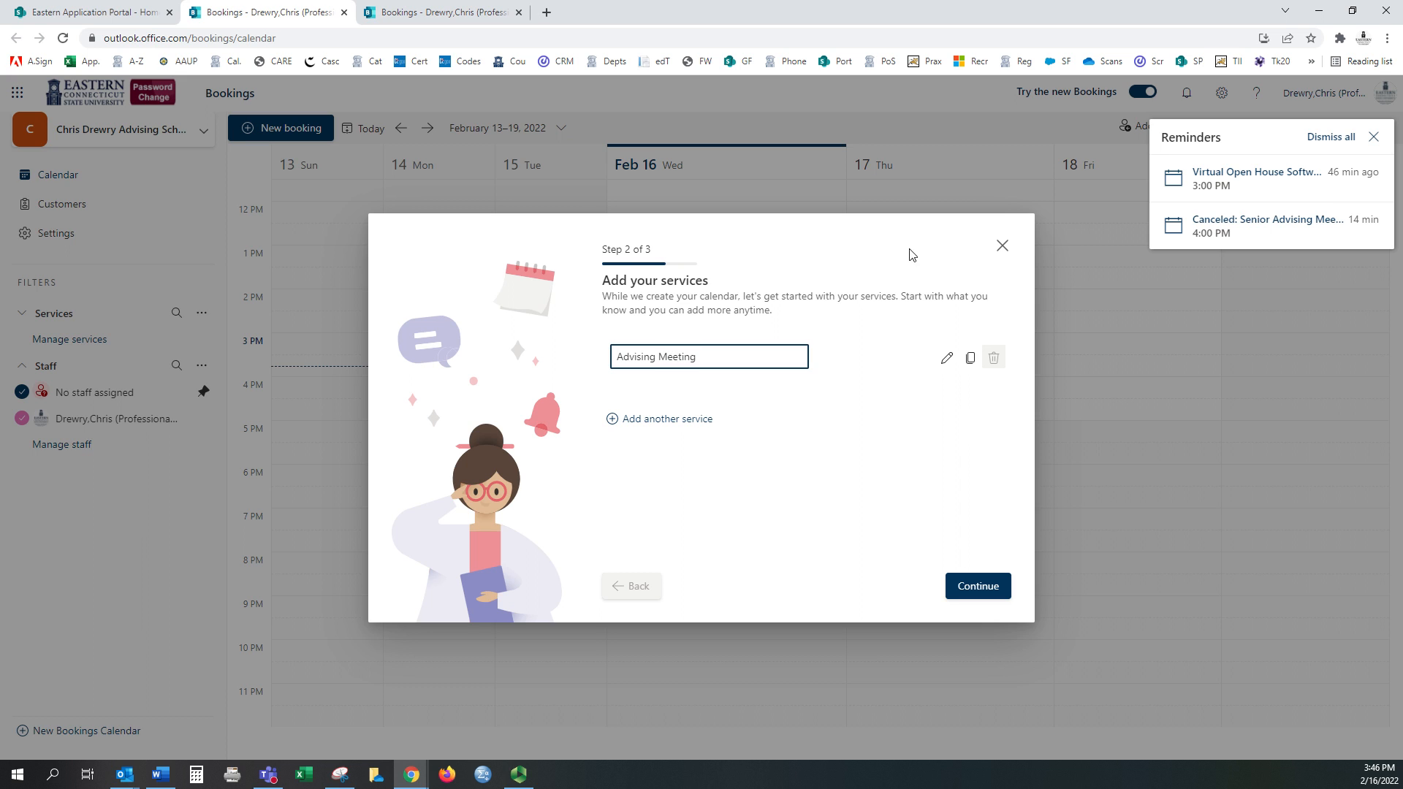
Step: Make Advising Meeting a 30-minute online appointment
left_click(946, 358)
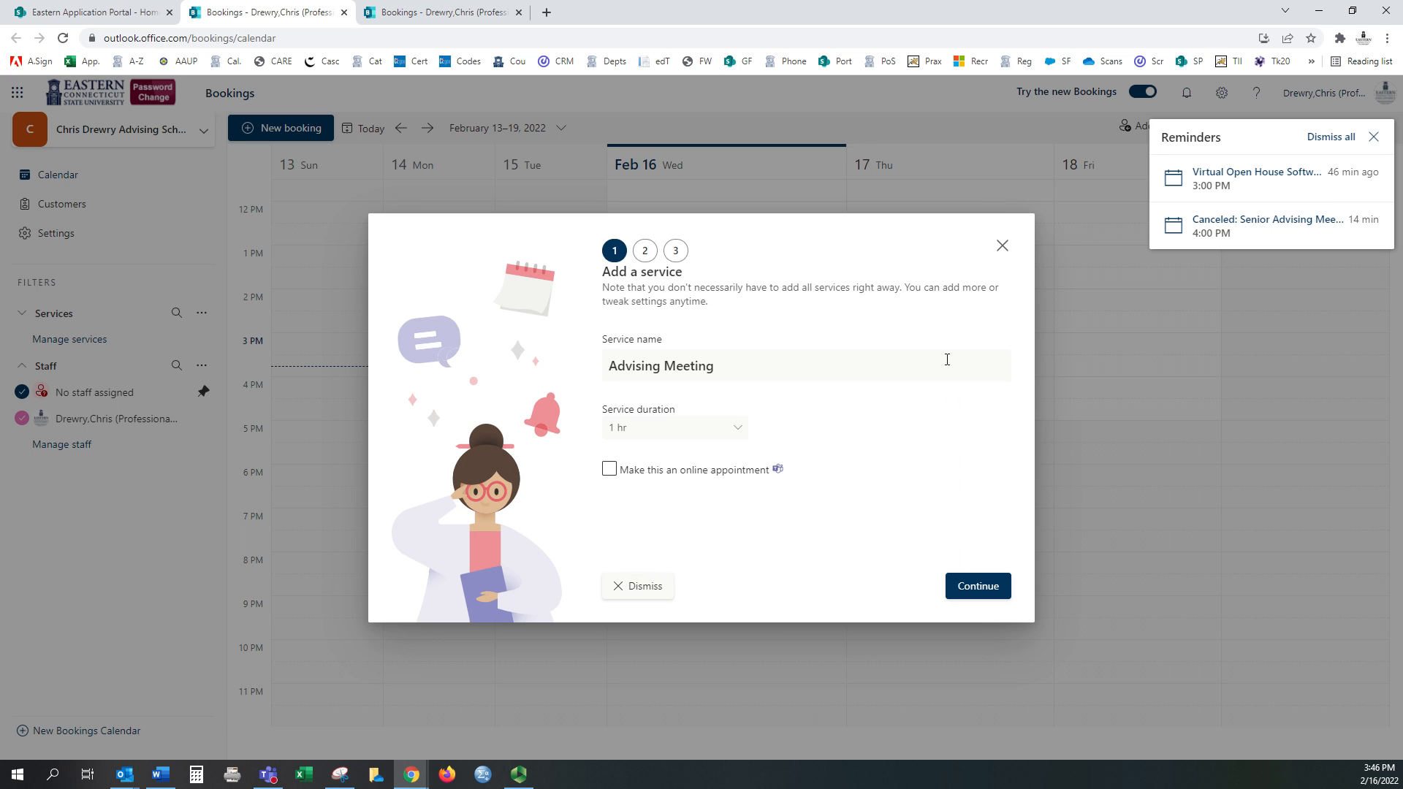
left_click(731, 436)
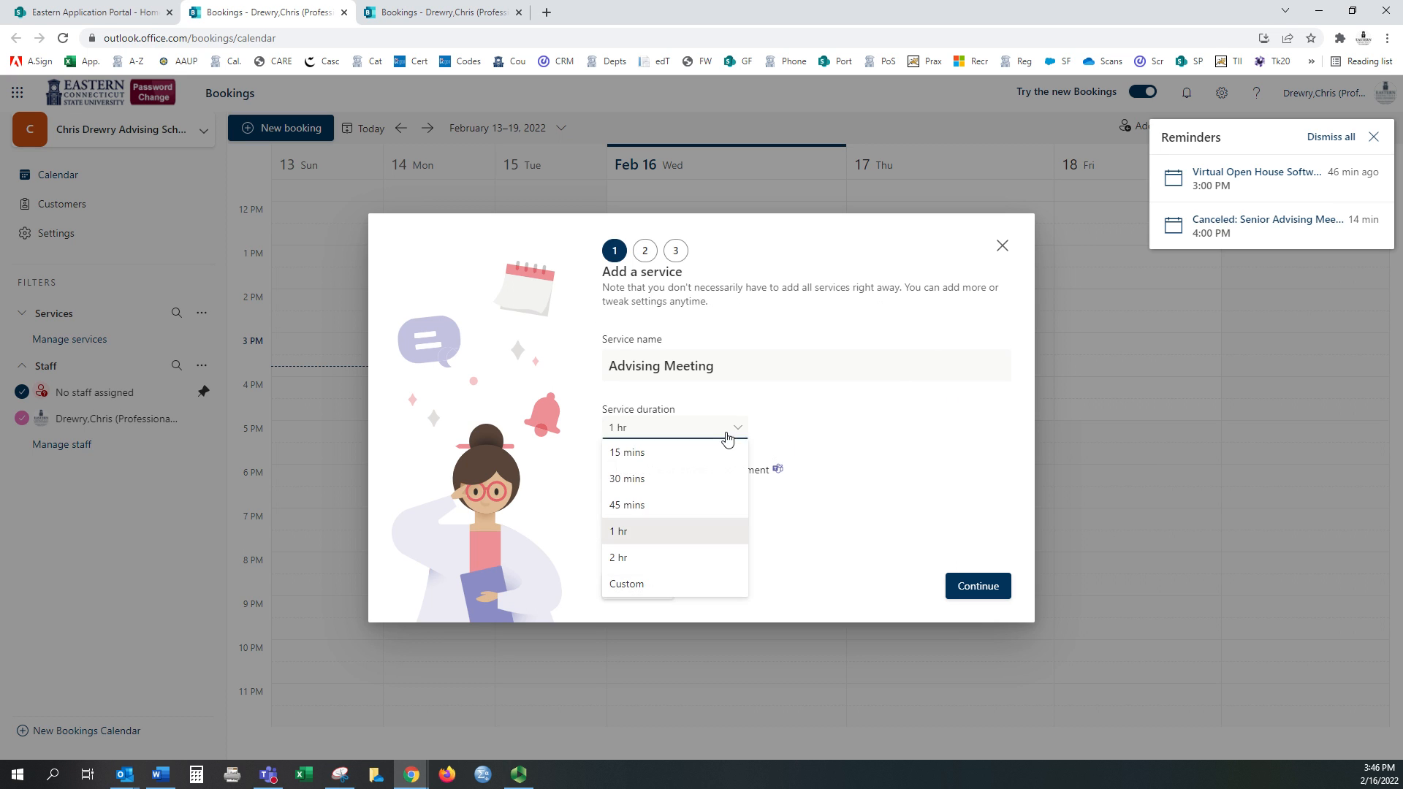
left_click(633, 489)
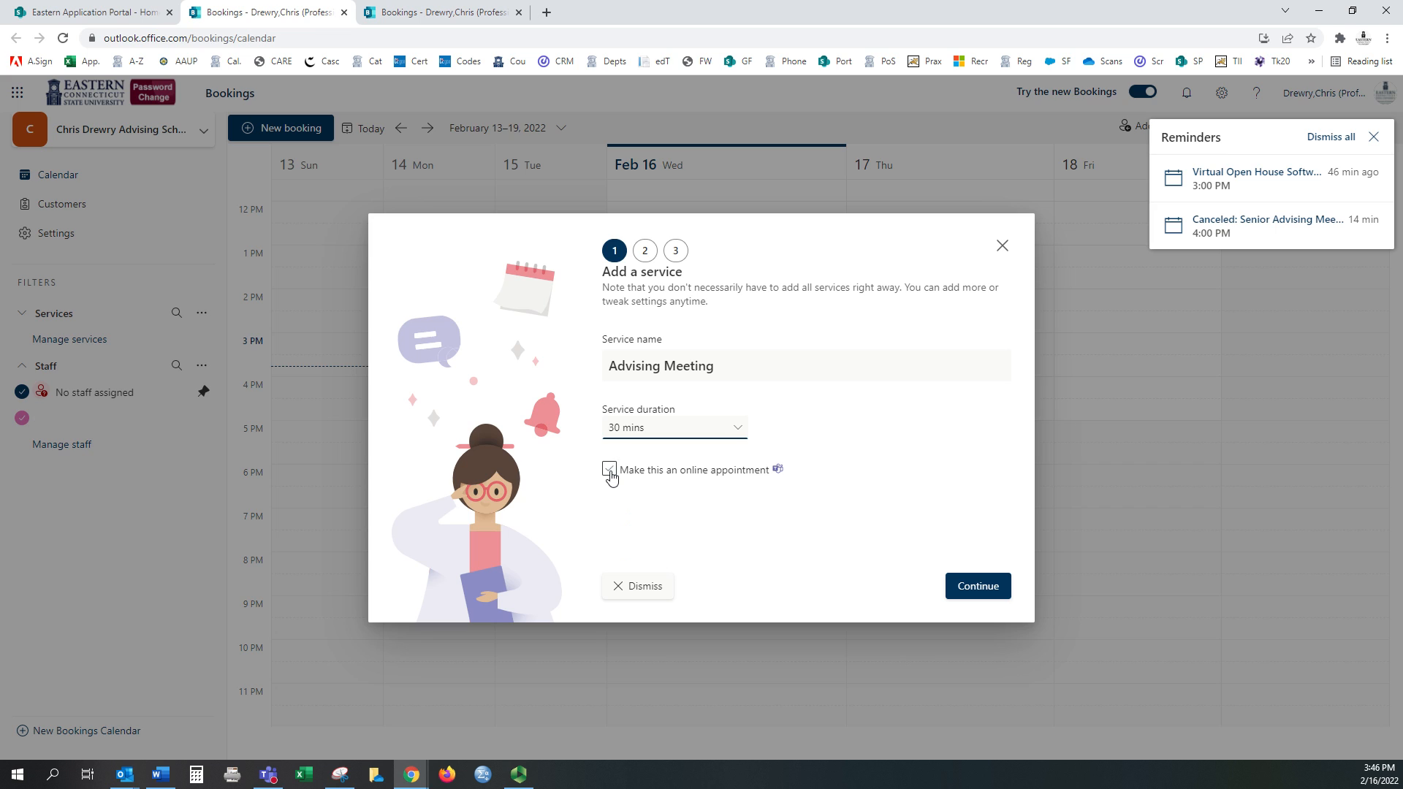
left_click(610, 471)
left_click(610, 471)
left_click(966, 588)
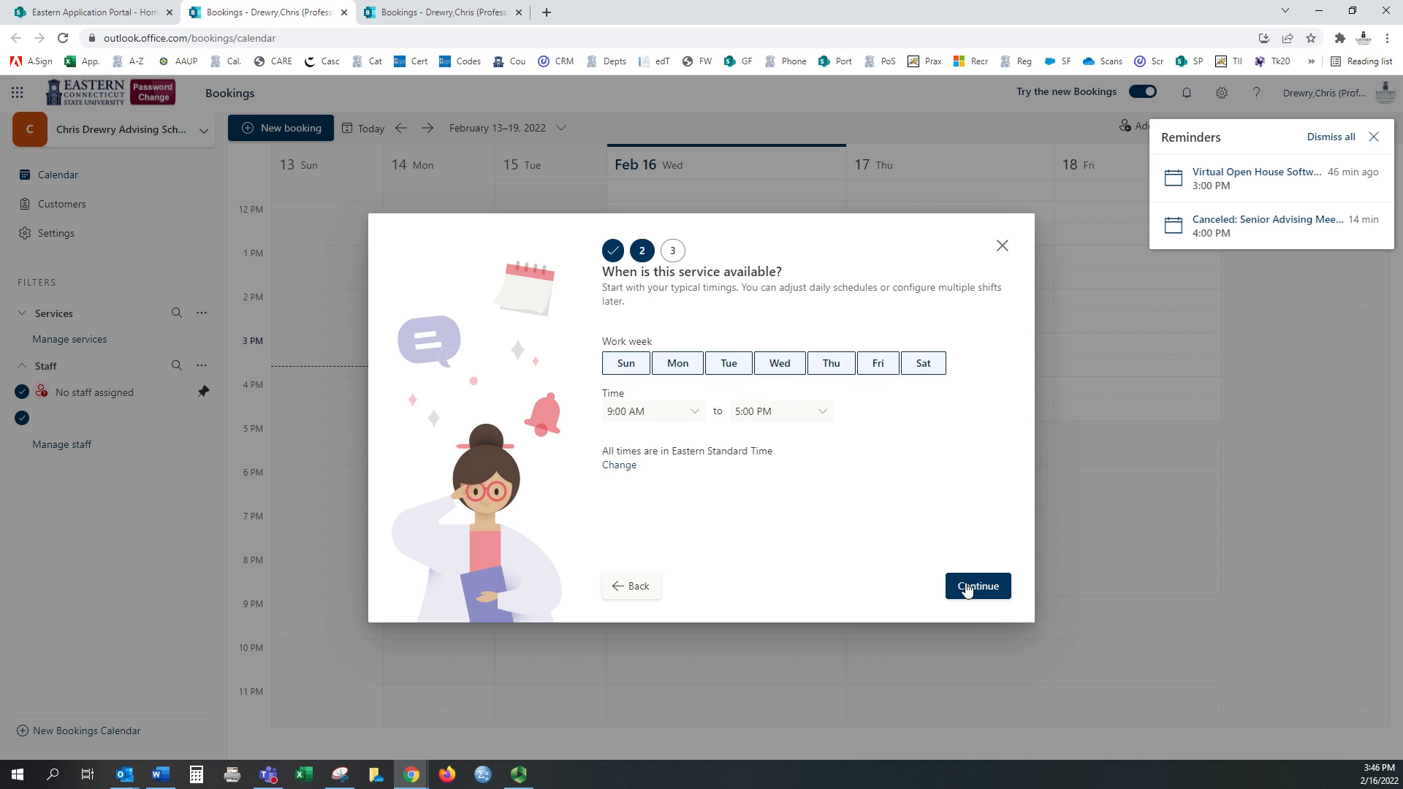
Step: Remove Sunday and Saturday so the service runs Monday–Friday
left_click(624, 367)
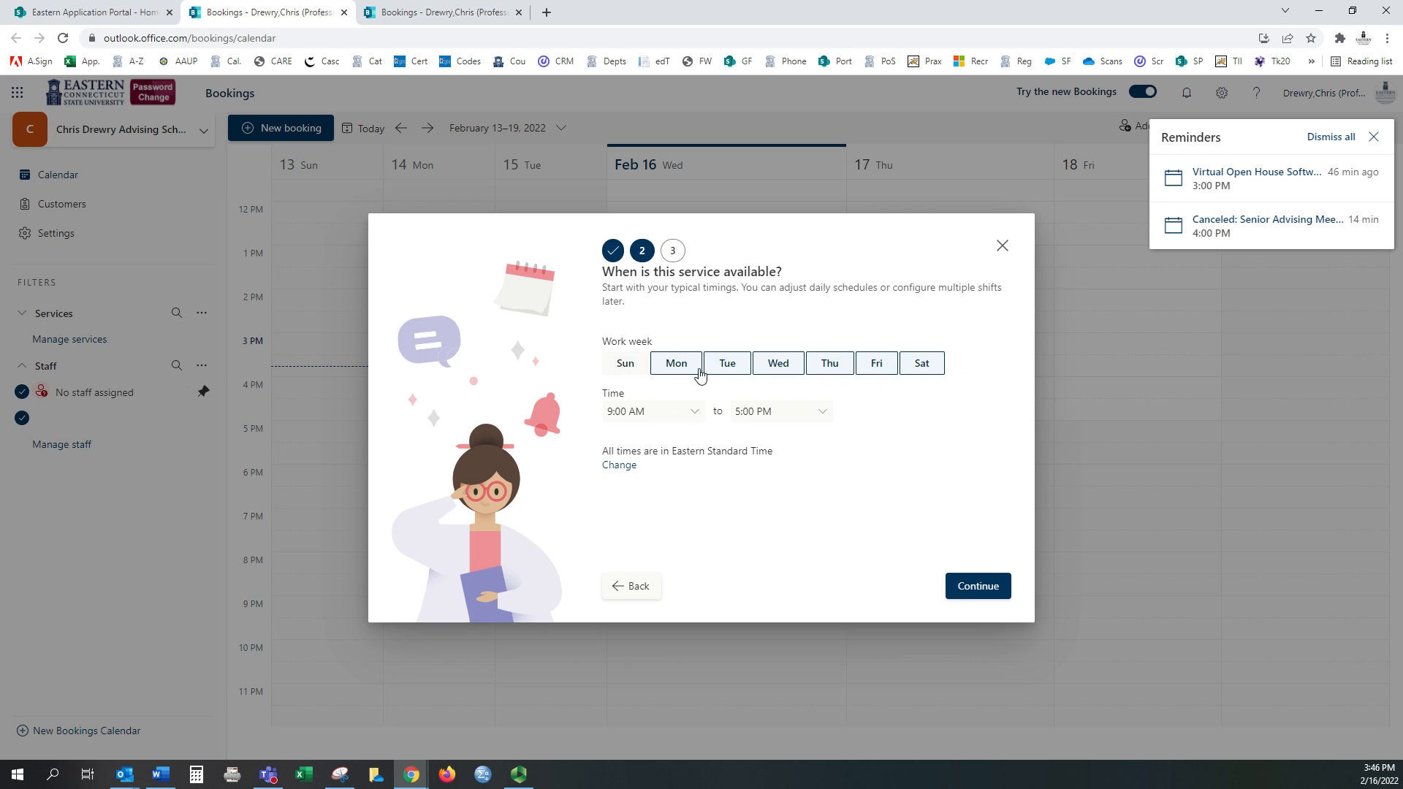
left_click(924, 376)
left_click(980, 586)
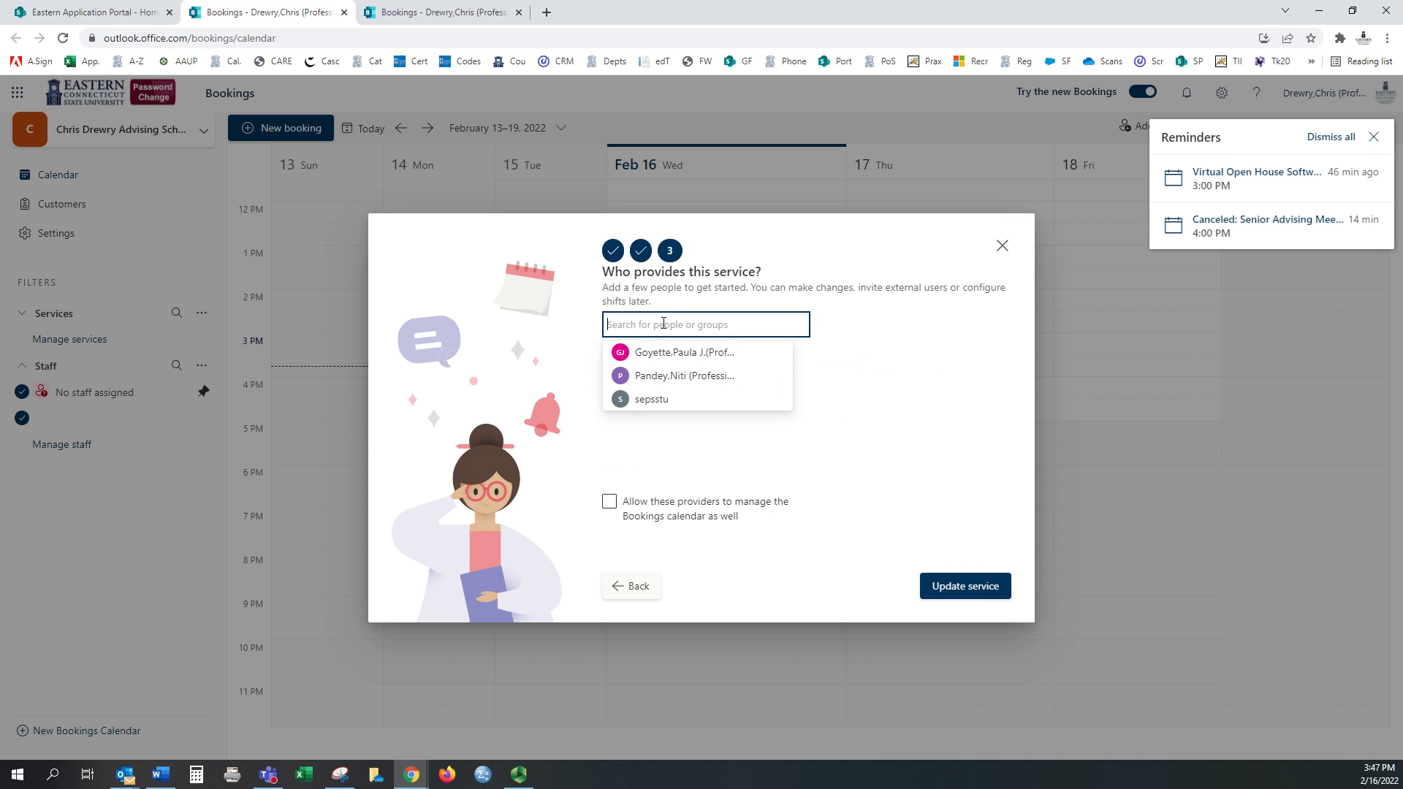
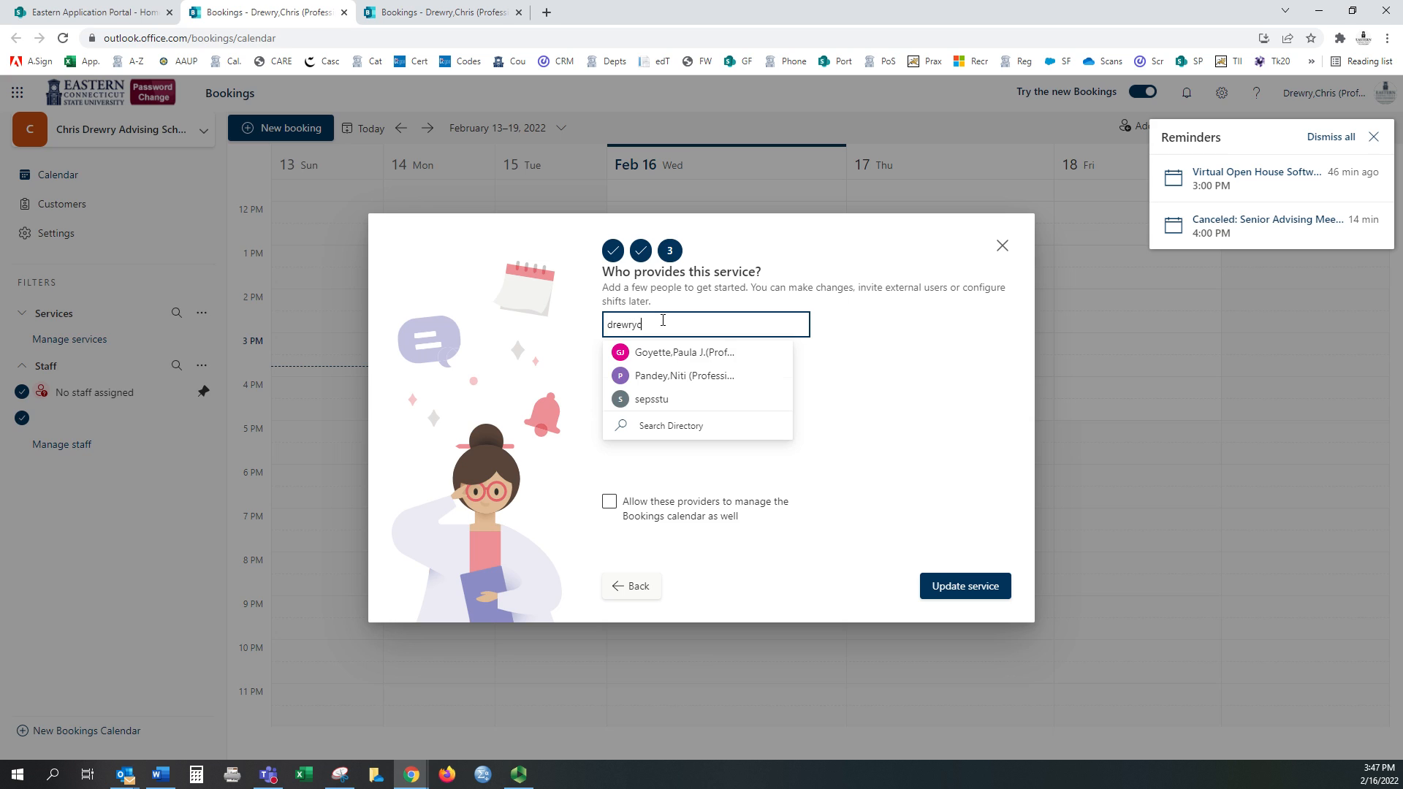
Step: Add the staff member as the service provider, save the service, and go to Staff settings
key("Return")
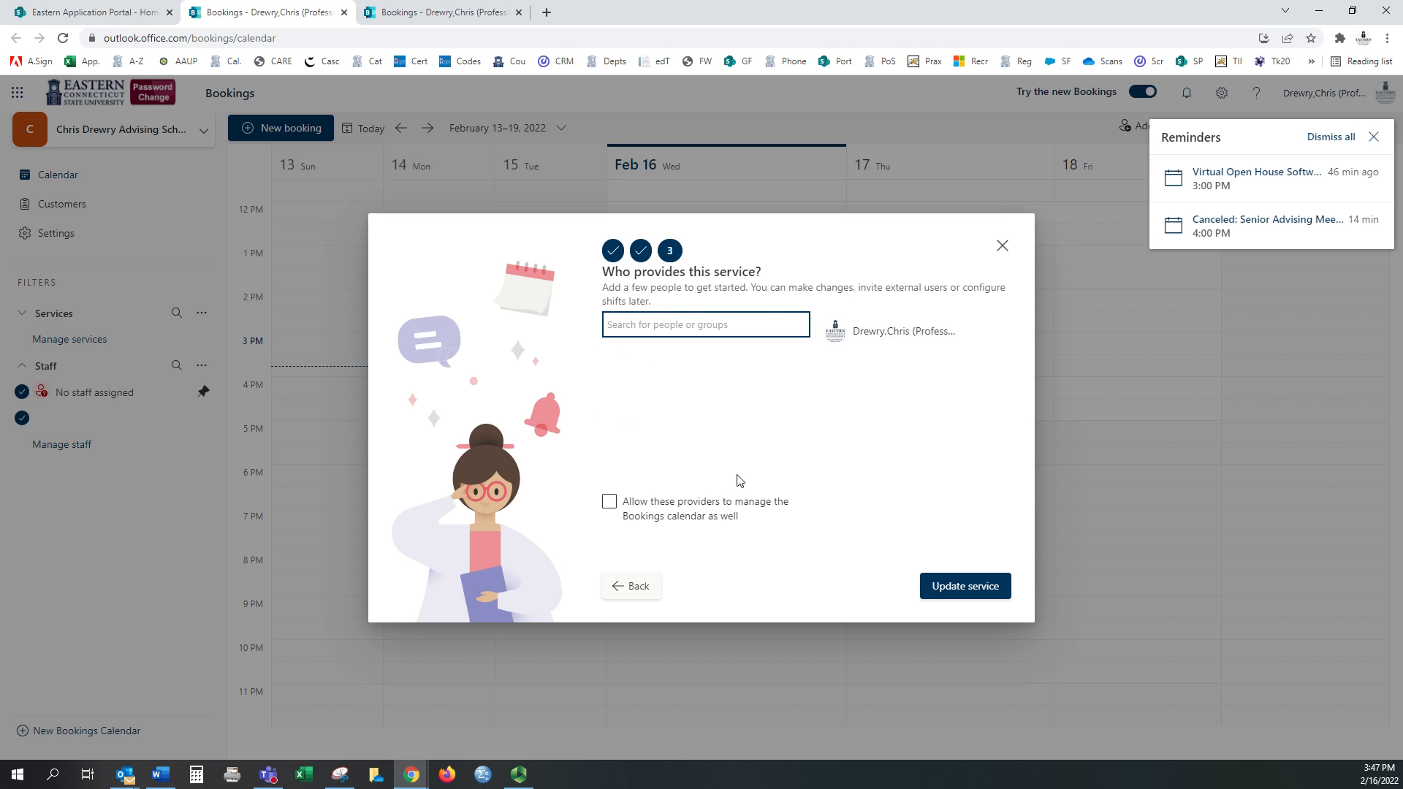
left_click(979, 588)
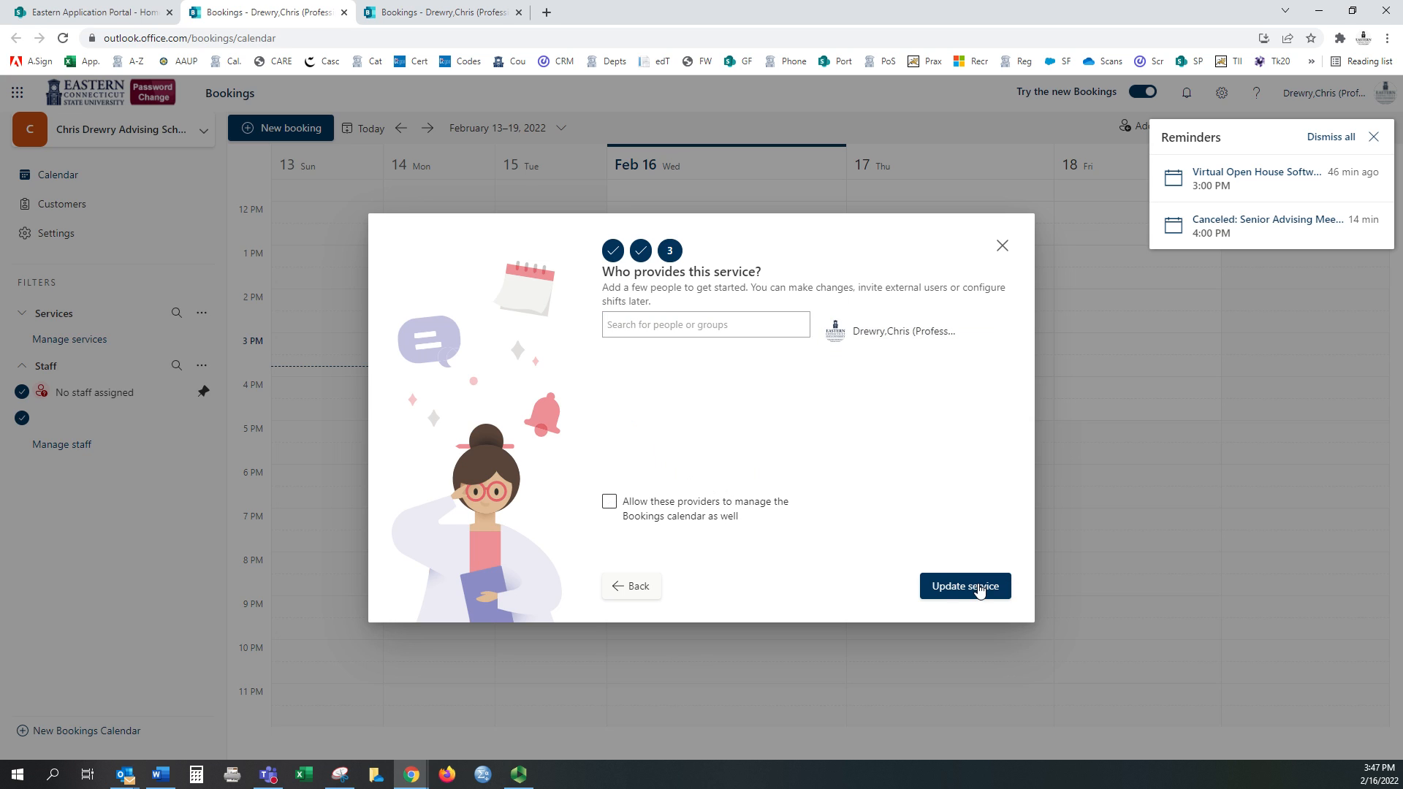
left_click(979, 588)
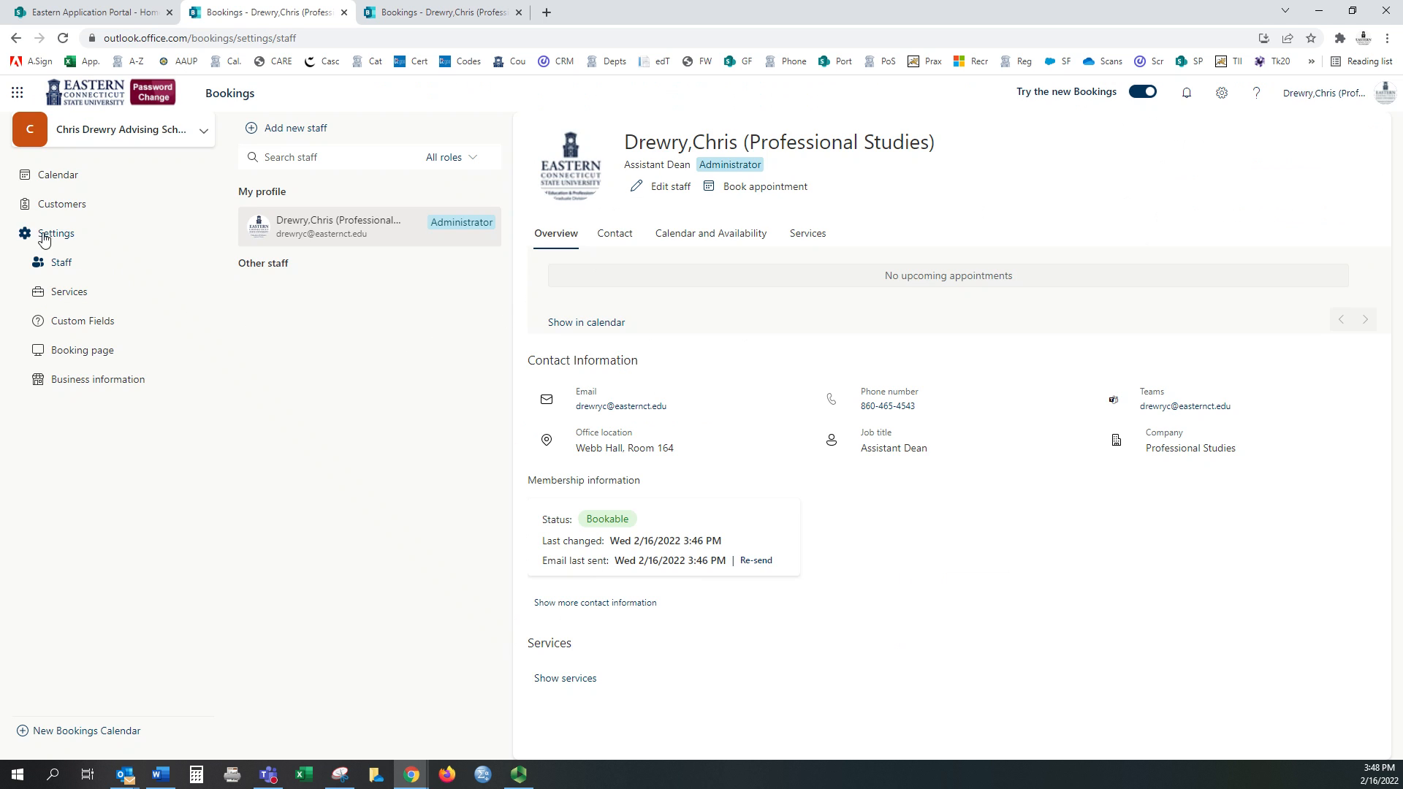
Step: Add and save a 'Senior Advising Week' service described 'March 7-11 is Senior Advising Week' with an online meeting
left_click(53, 184)
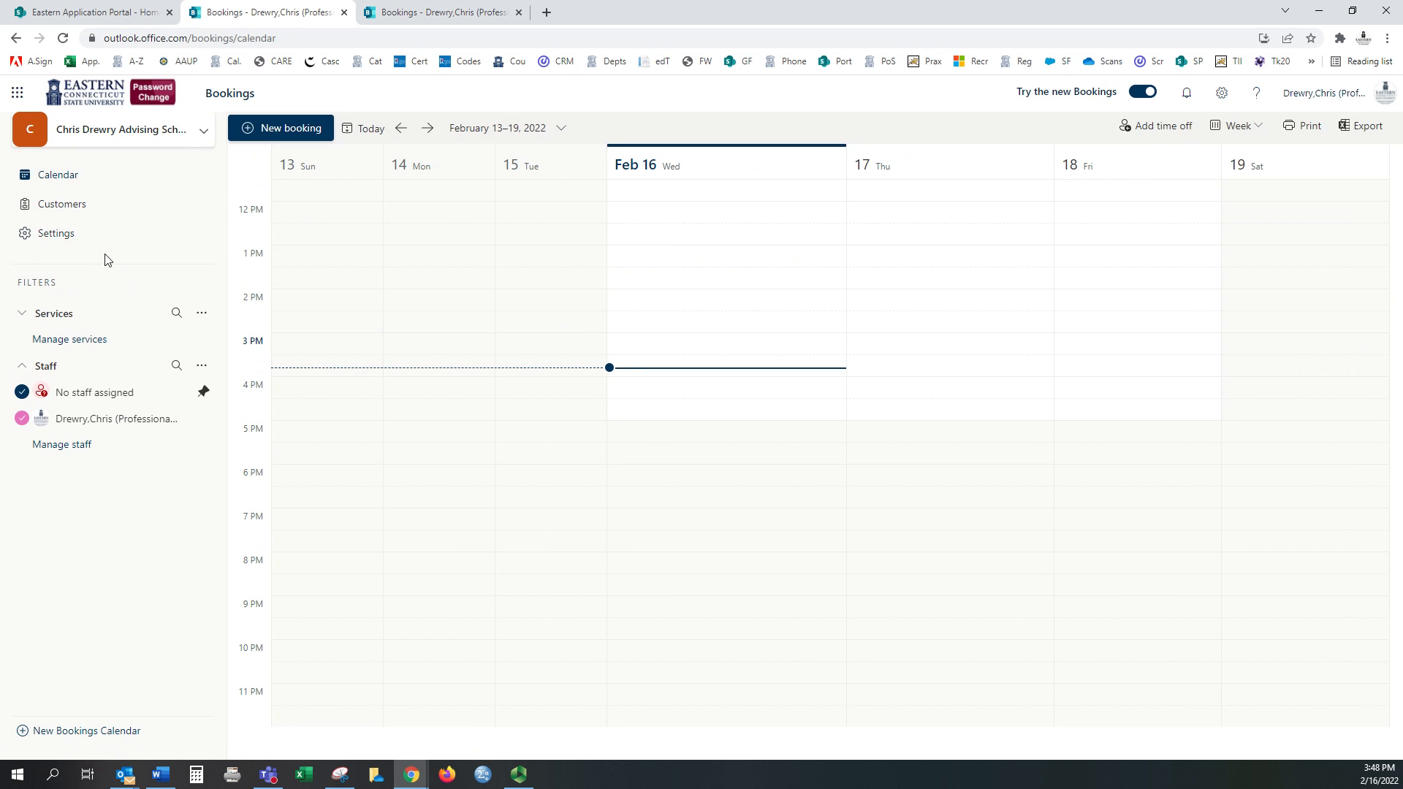
left_click(69, 339)
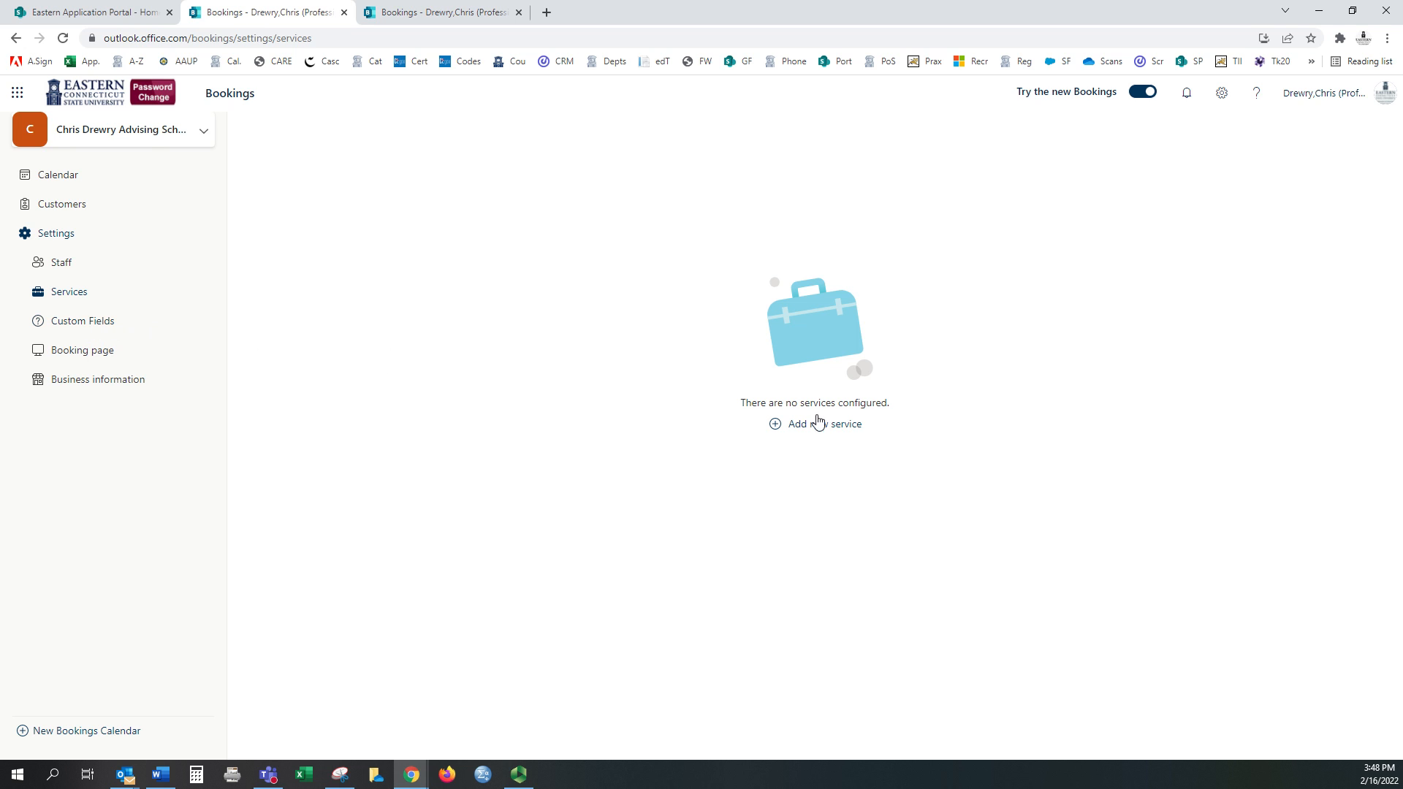
left_click(796, 422)
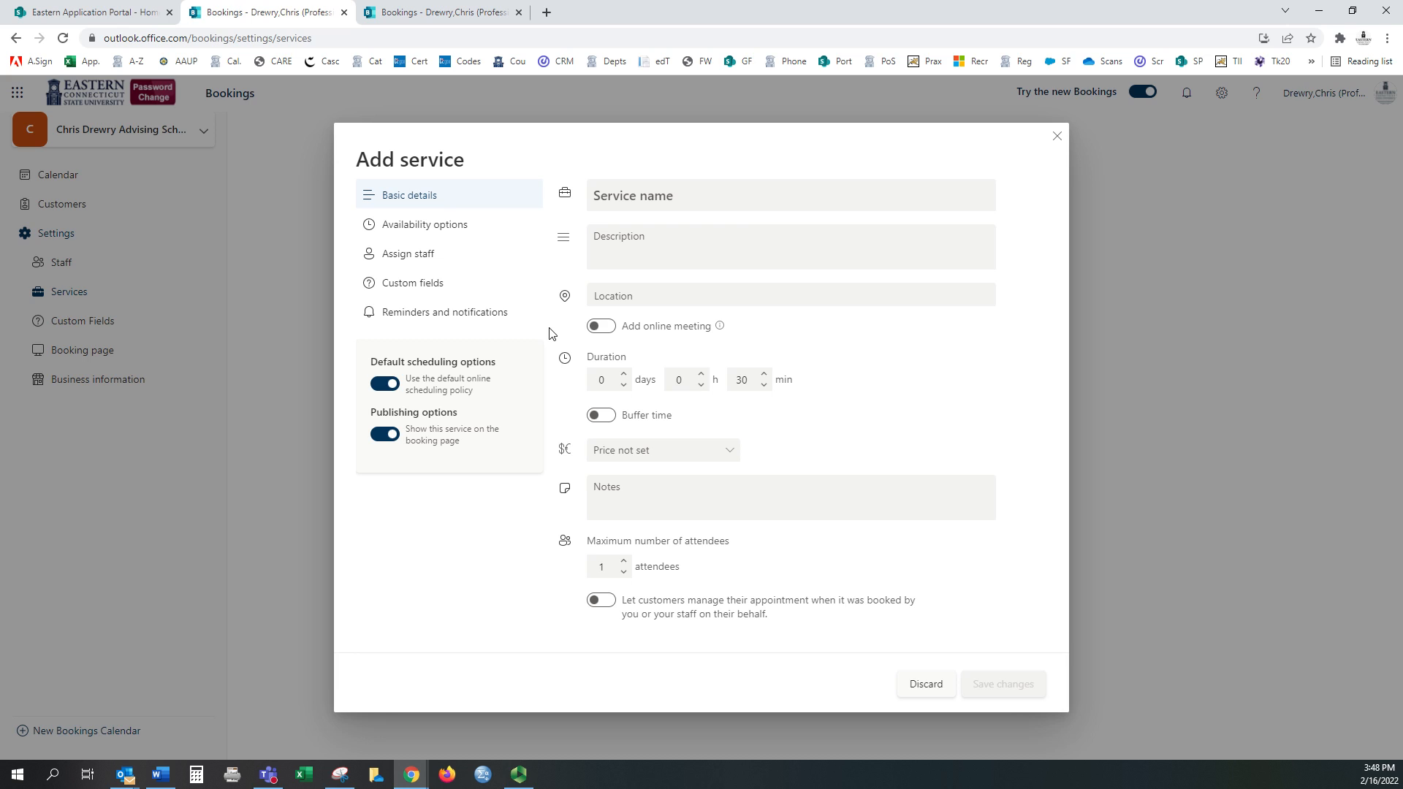
left_click(658, 200)
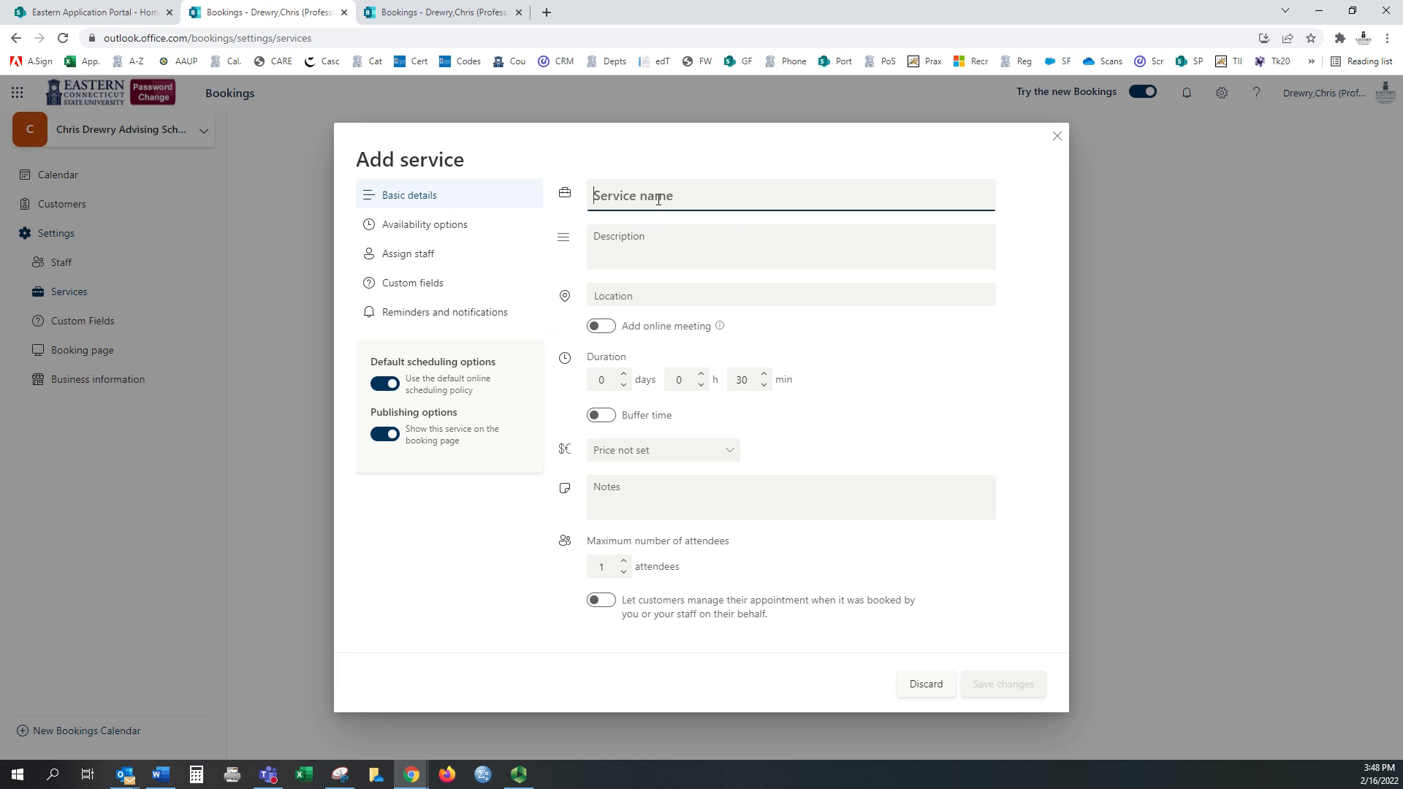
type("Senior Advising Week")
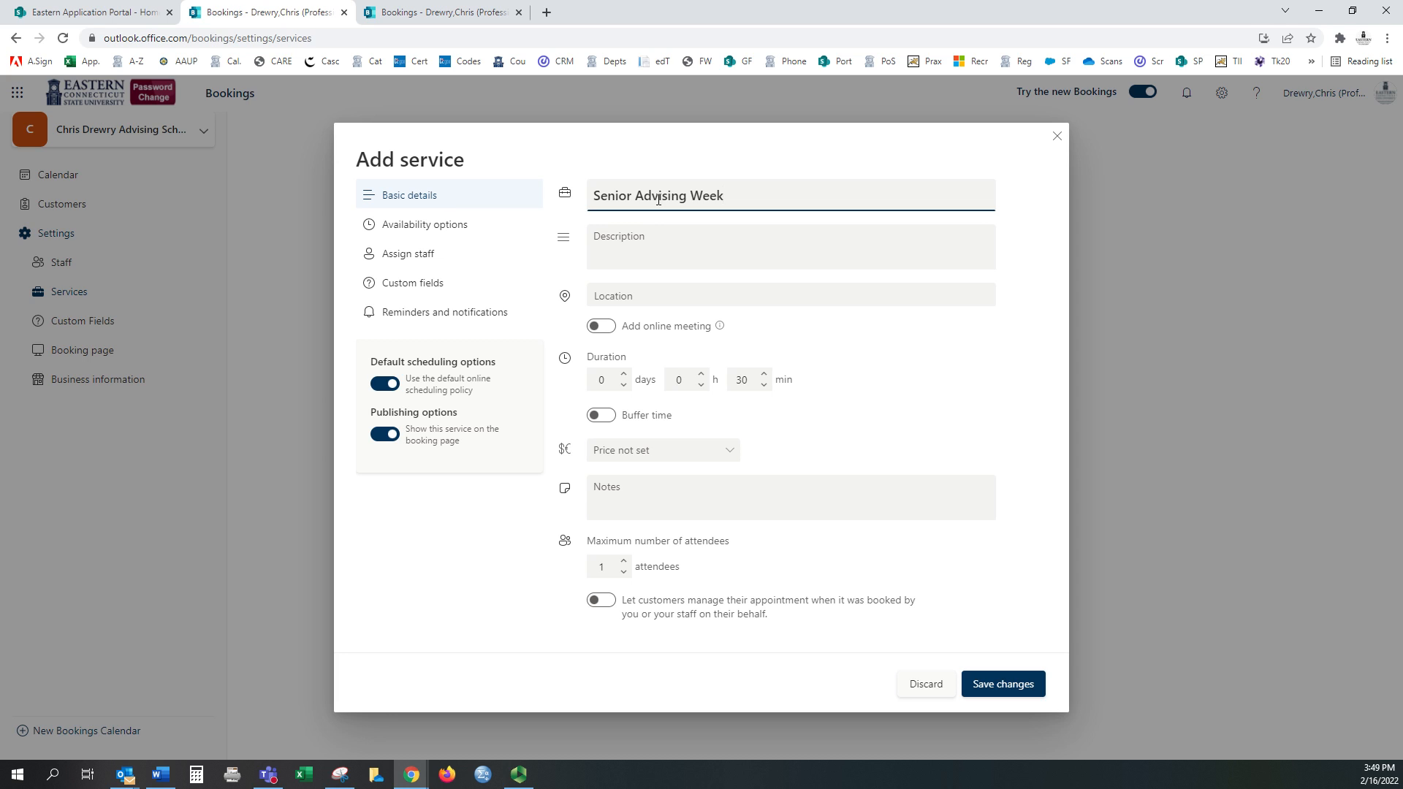
left_click(641, 244)
type("March 7")
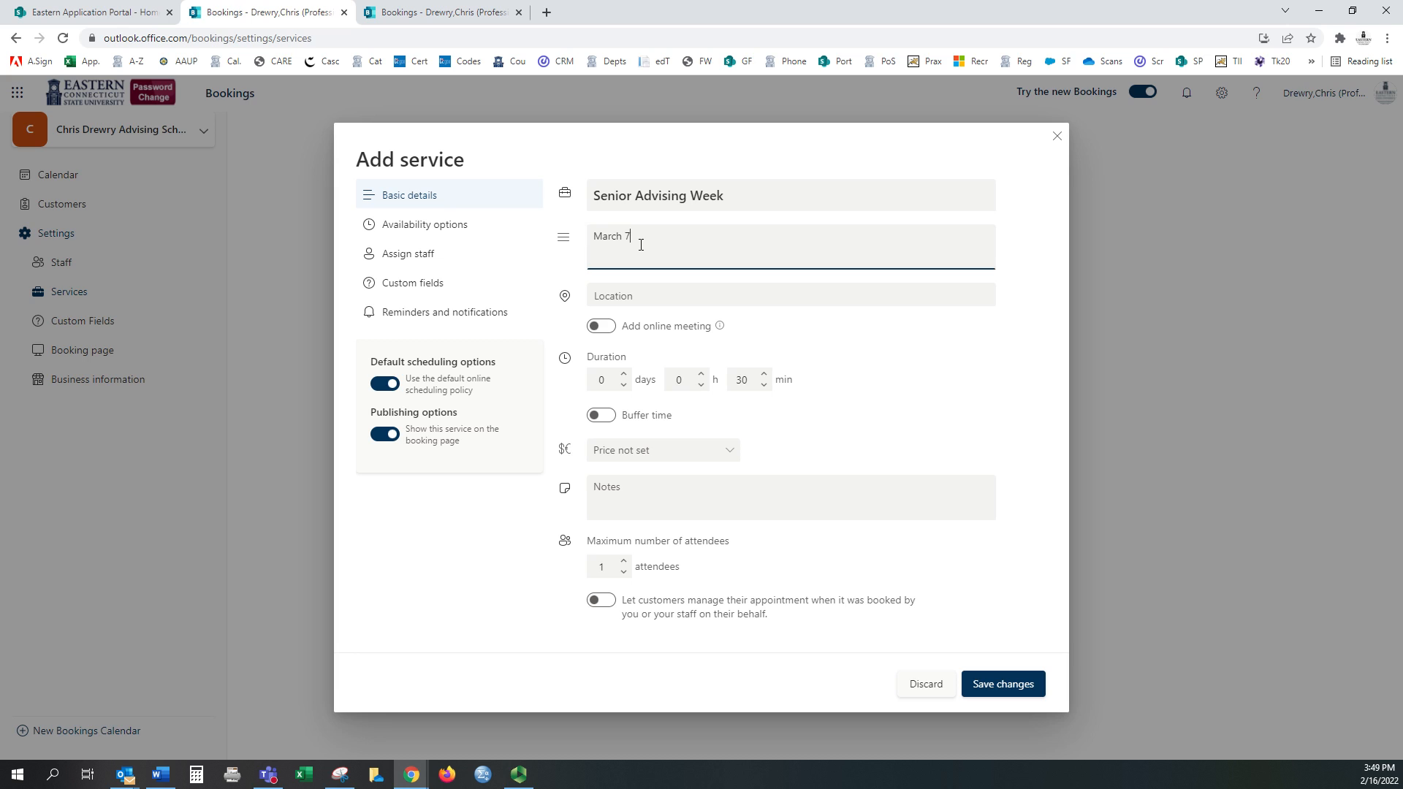
type("-11 is Senior Advising Week")
left_click(600, 325)
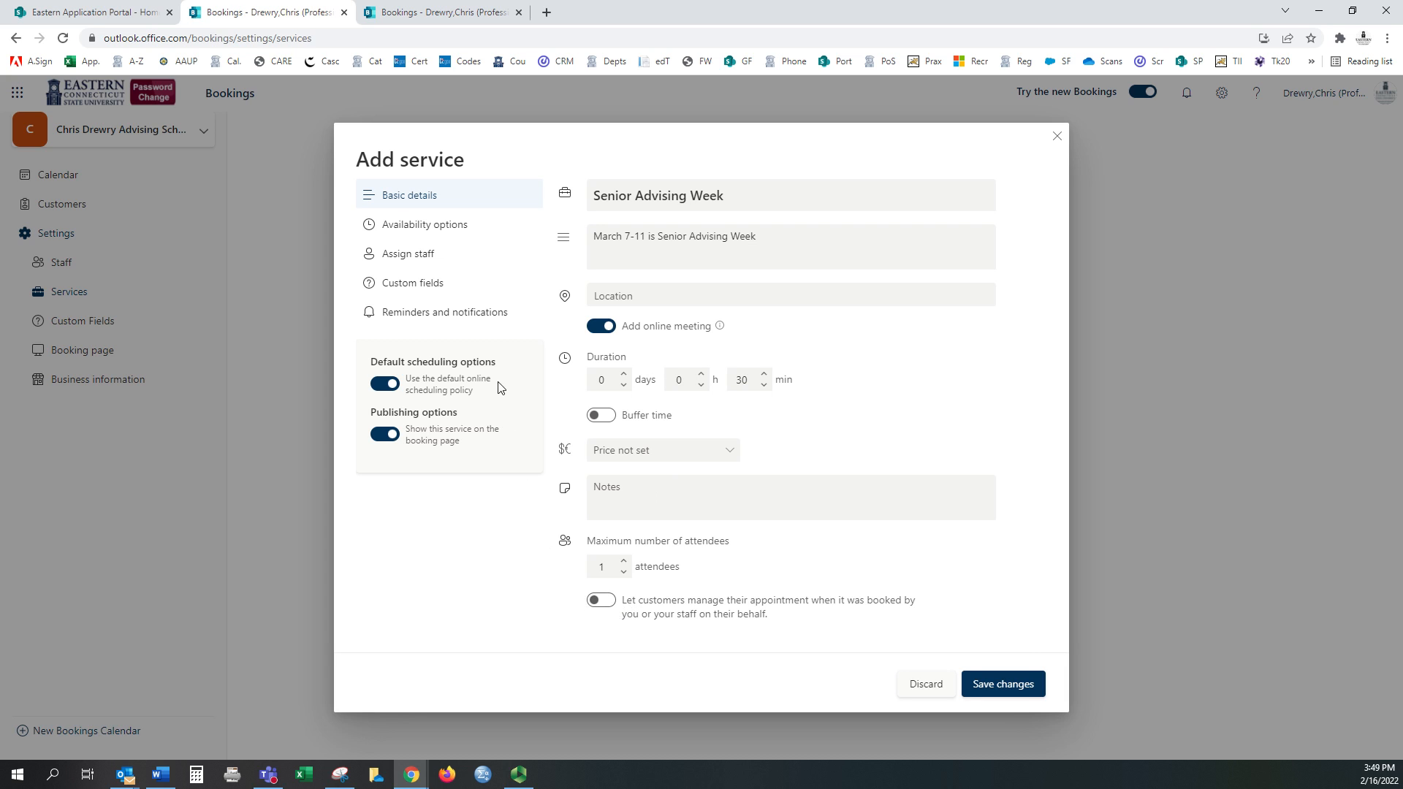
left_click(1024, 691)
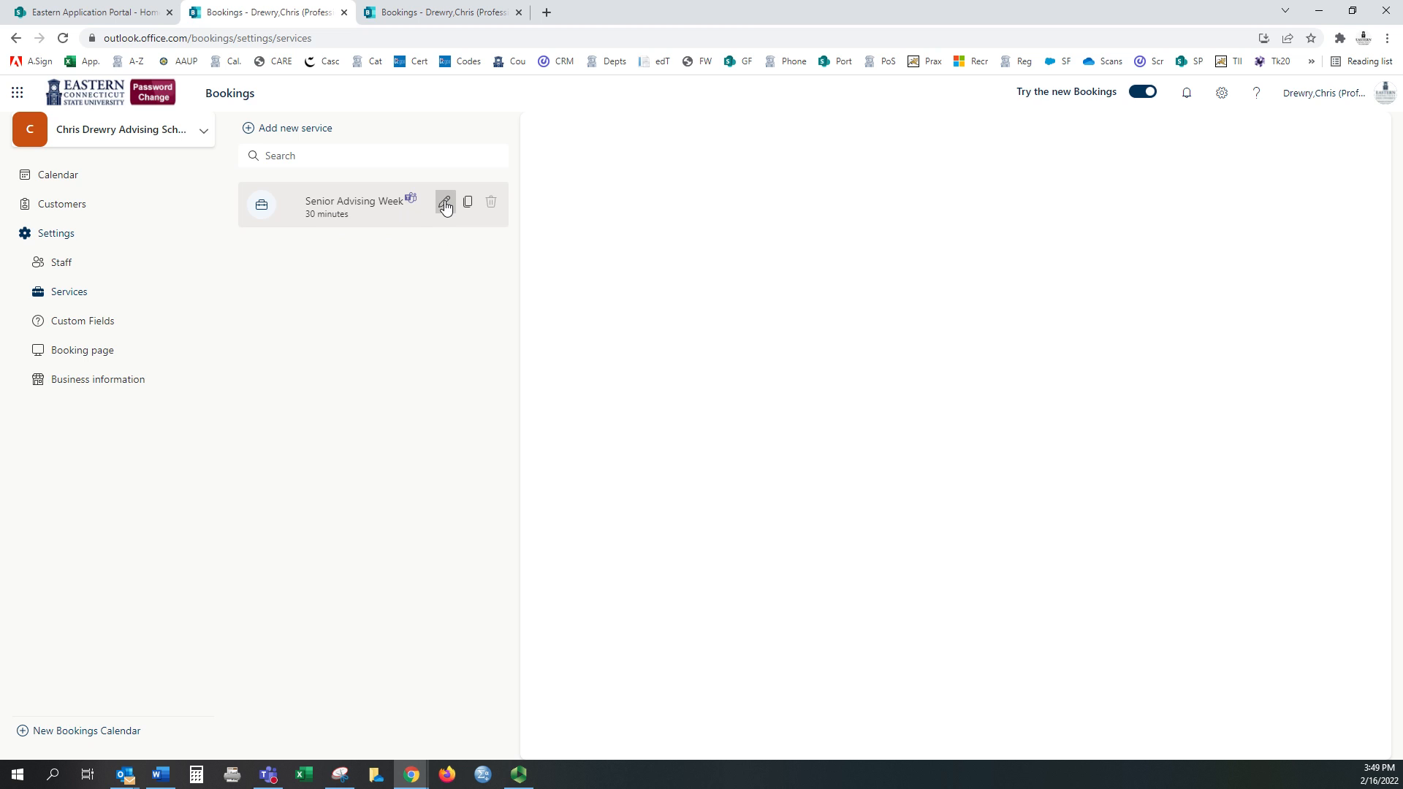
Step: In Senior Advising Week's availability options, switch off Default scheduling options
left_click(443, 201)
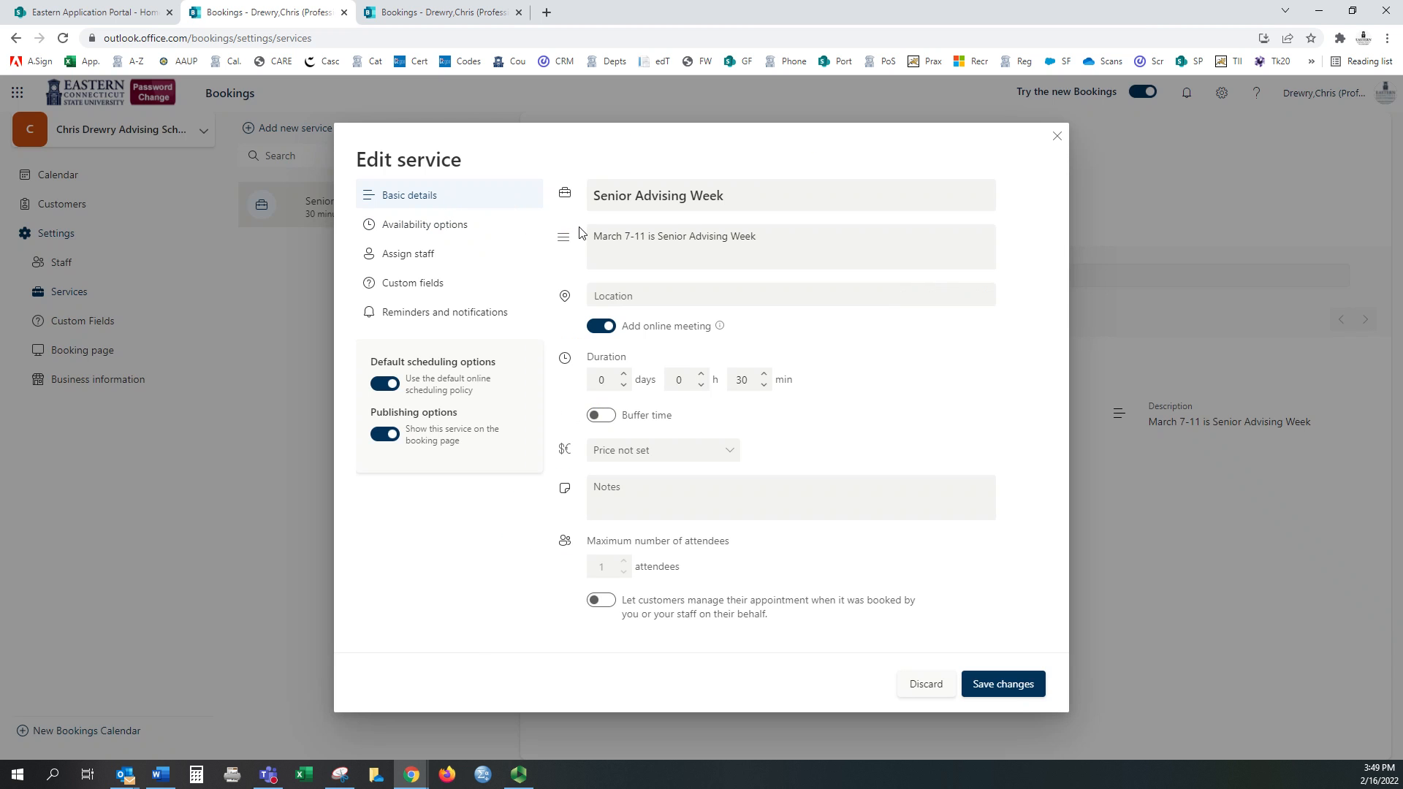
left_click(442, 228)
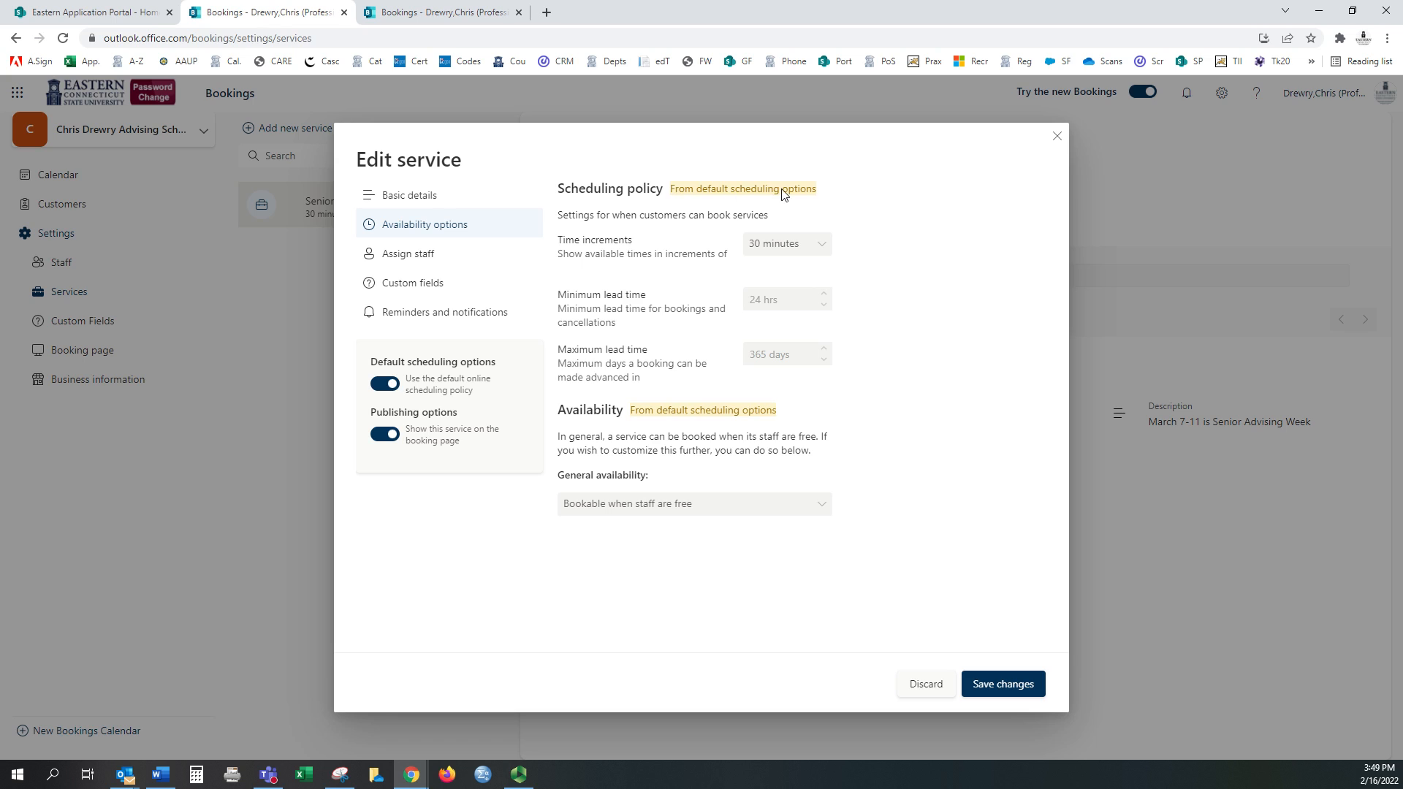
left_click(392, 384)
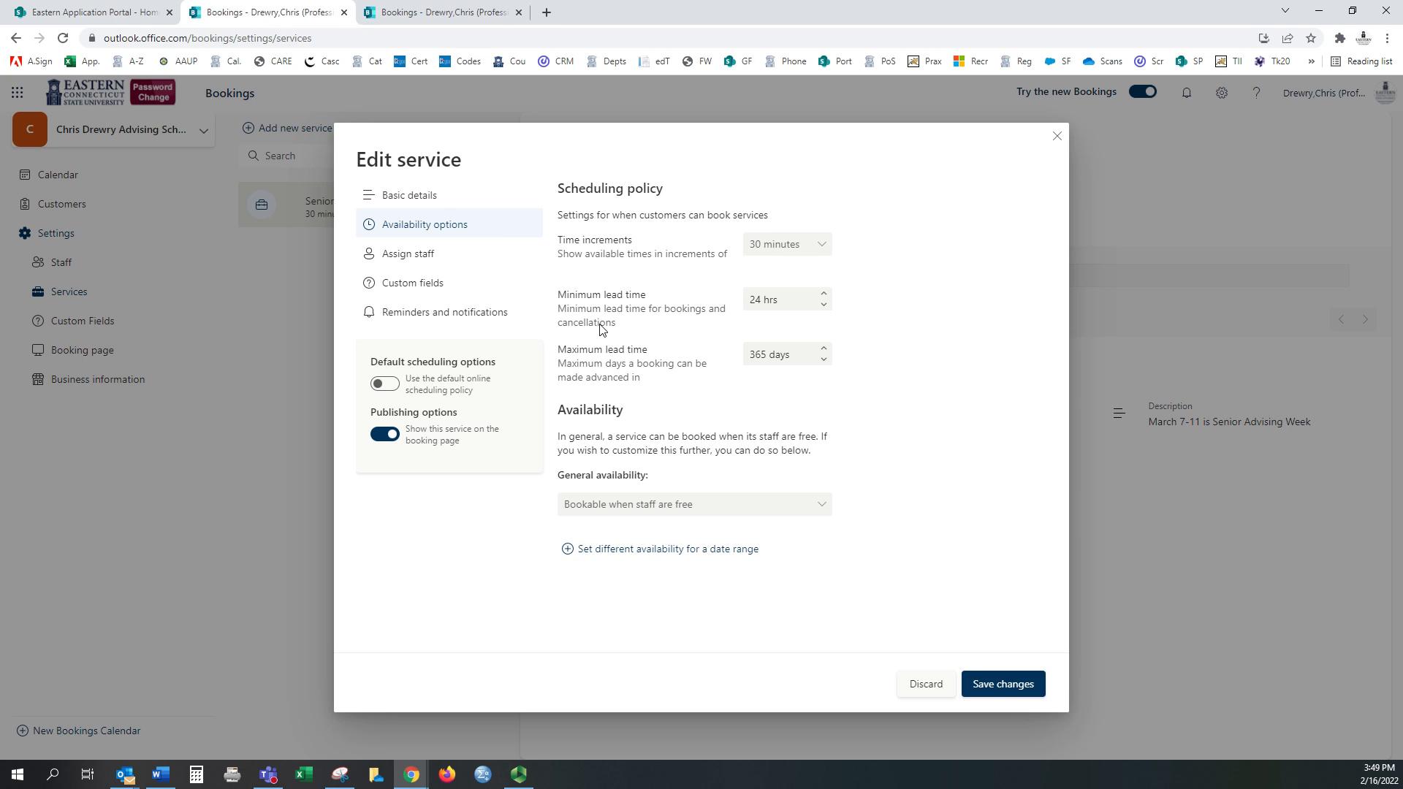
left_click(758, 303)
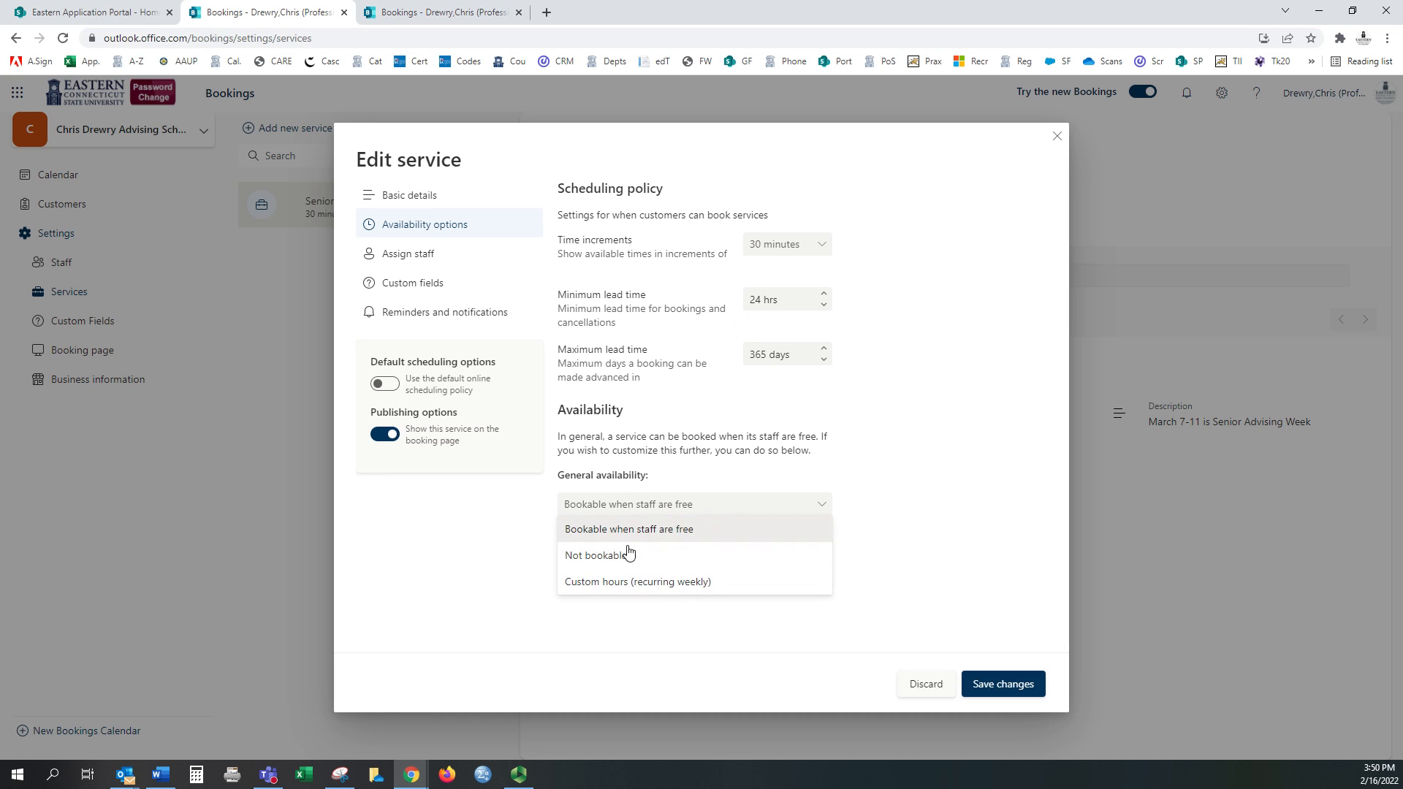
Step: Make the service not bookable by default and add a March 7–11, 2022 date range
left_click(617, 553)
left_click(633, 550)
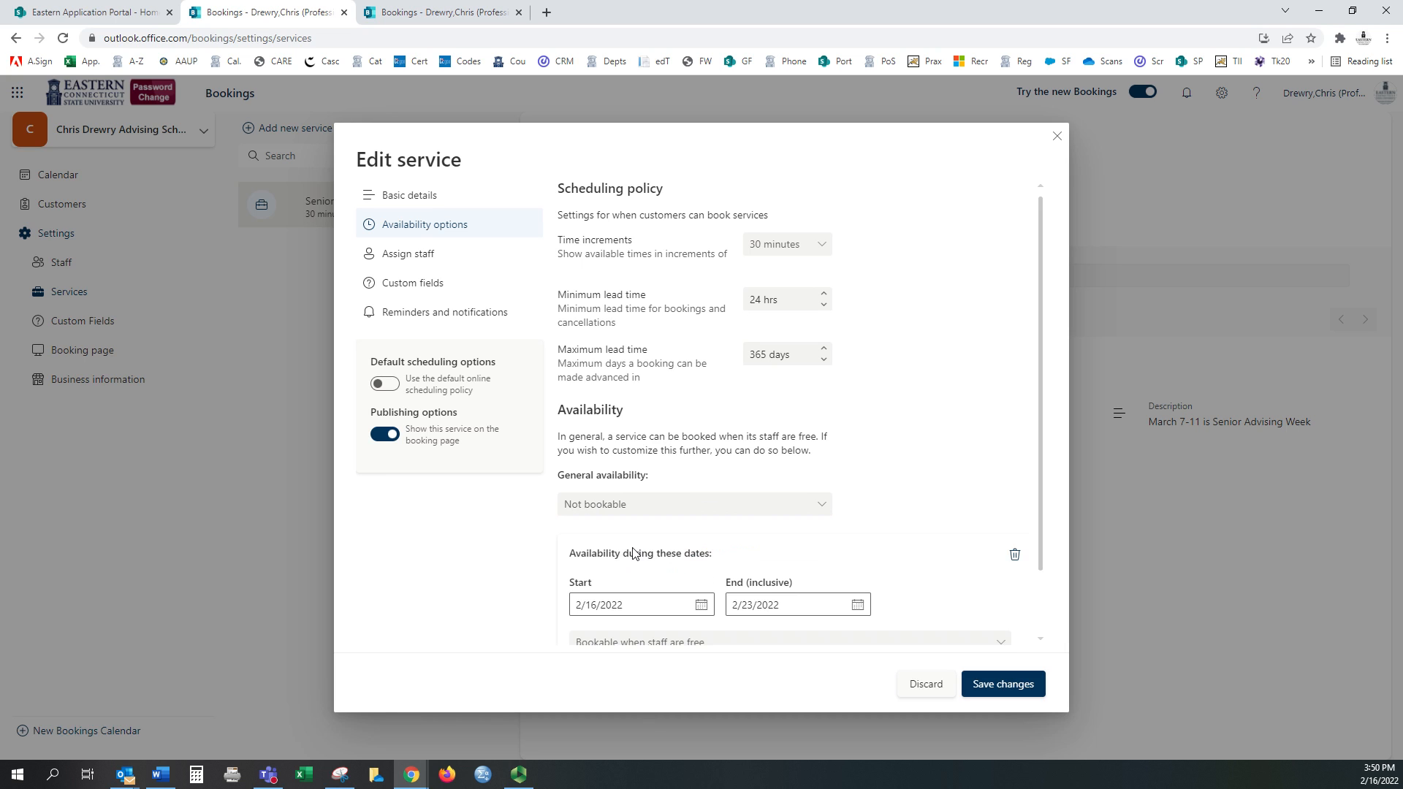
scroll(646, 517, "down", 1)
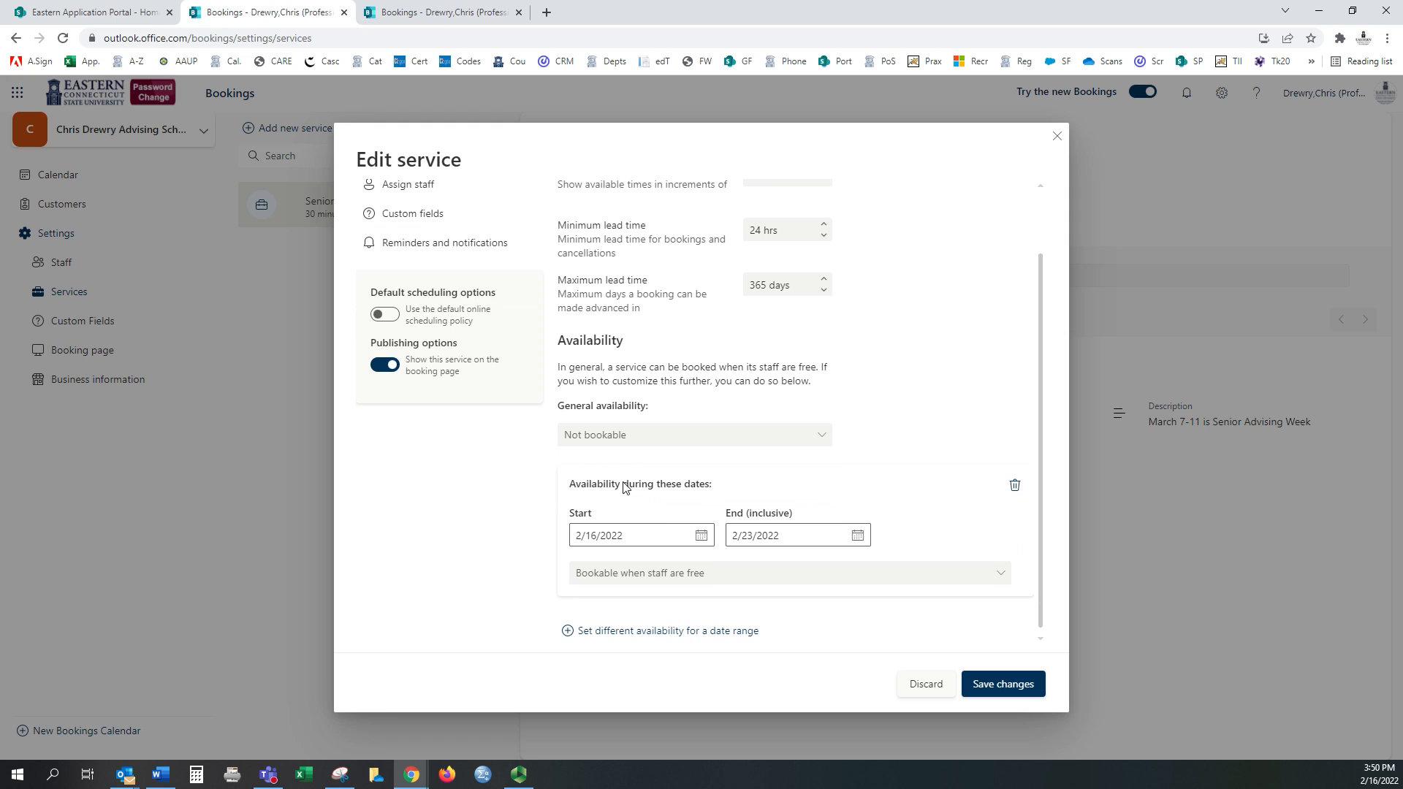
left_click(702, 536)
left_click(710, 305)
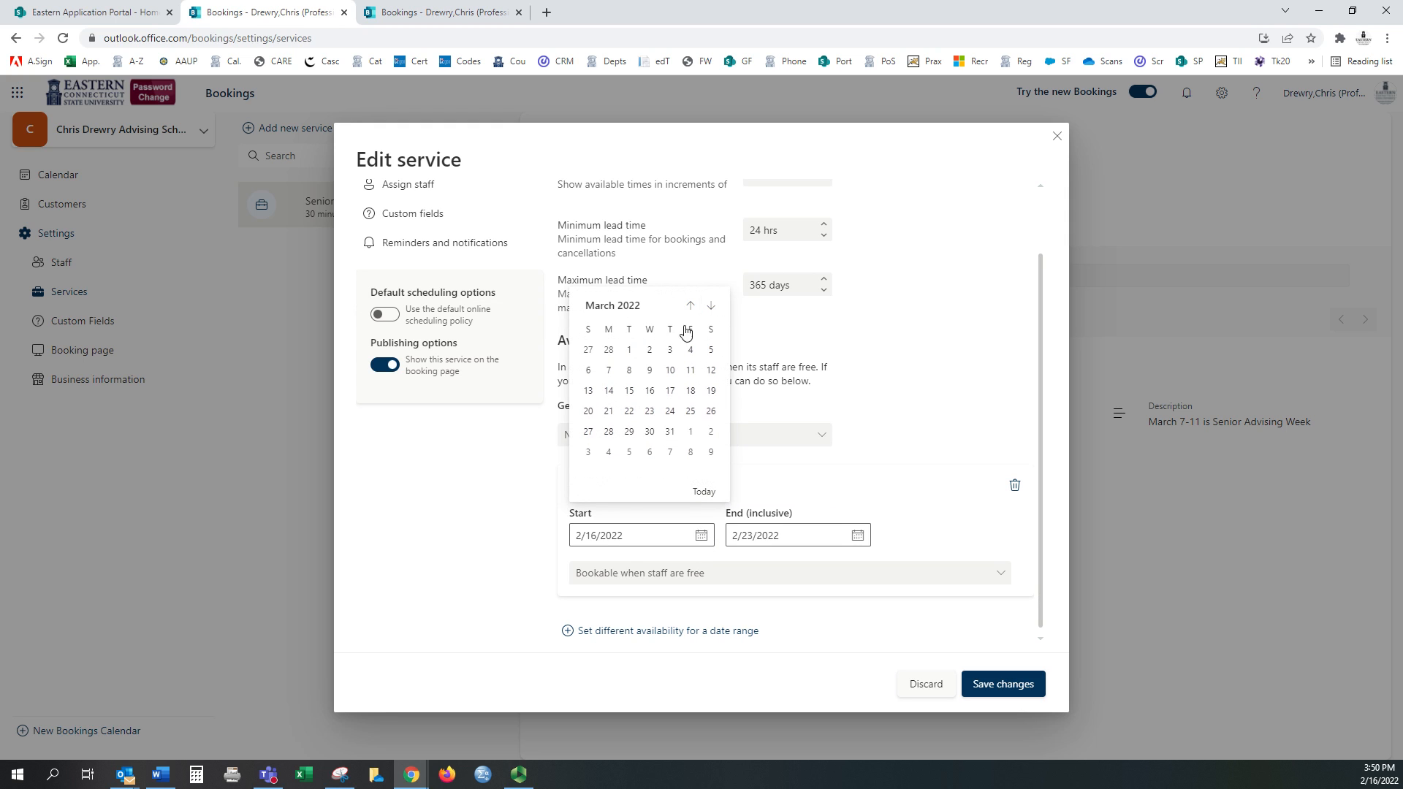
left_click(608, 370)
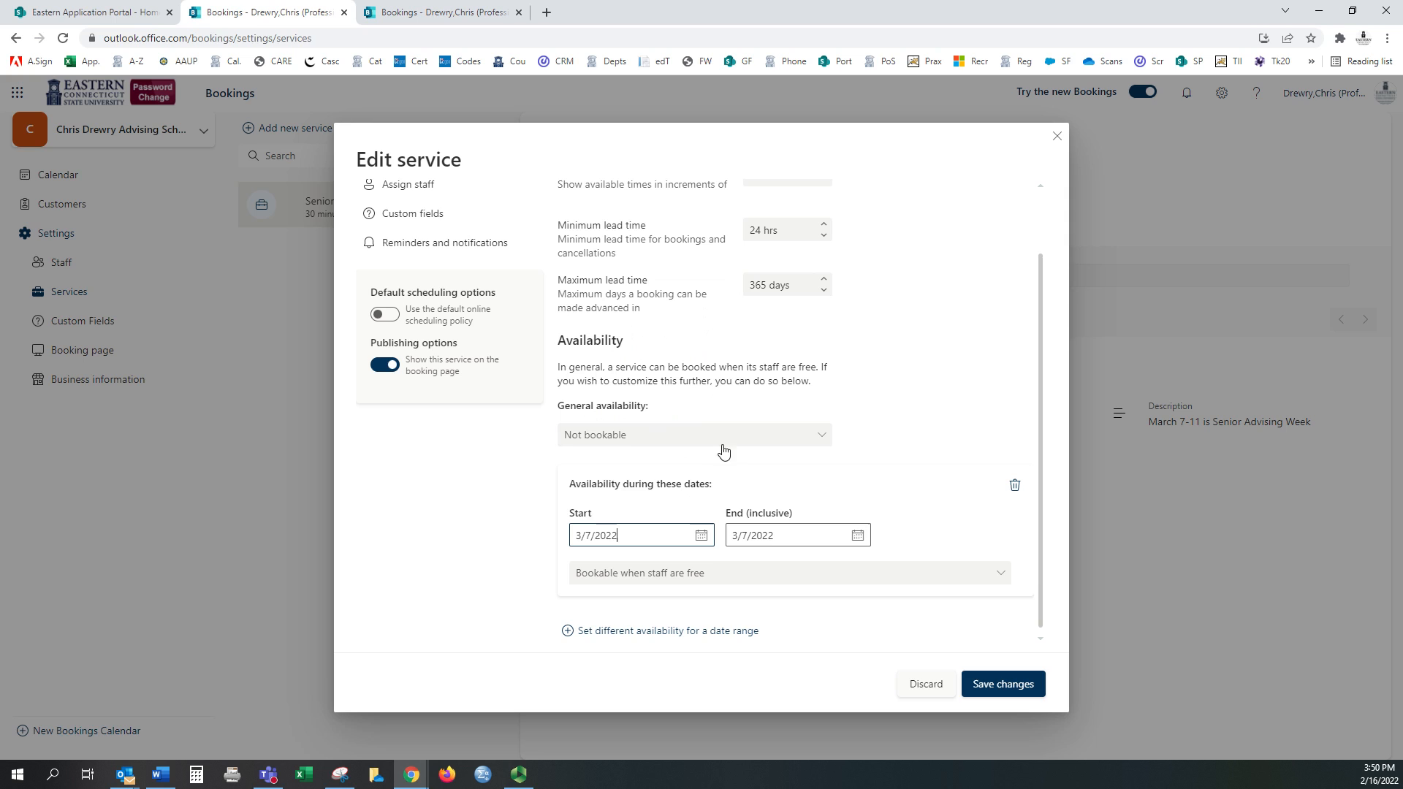
left_click(855, 535)
left_click(845, 637)
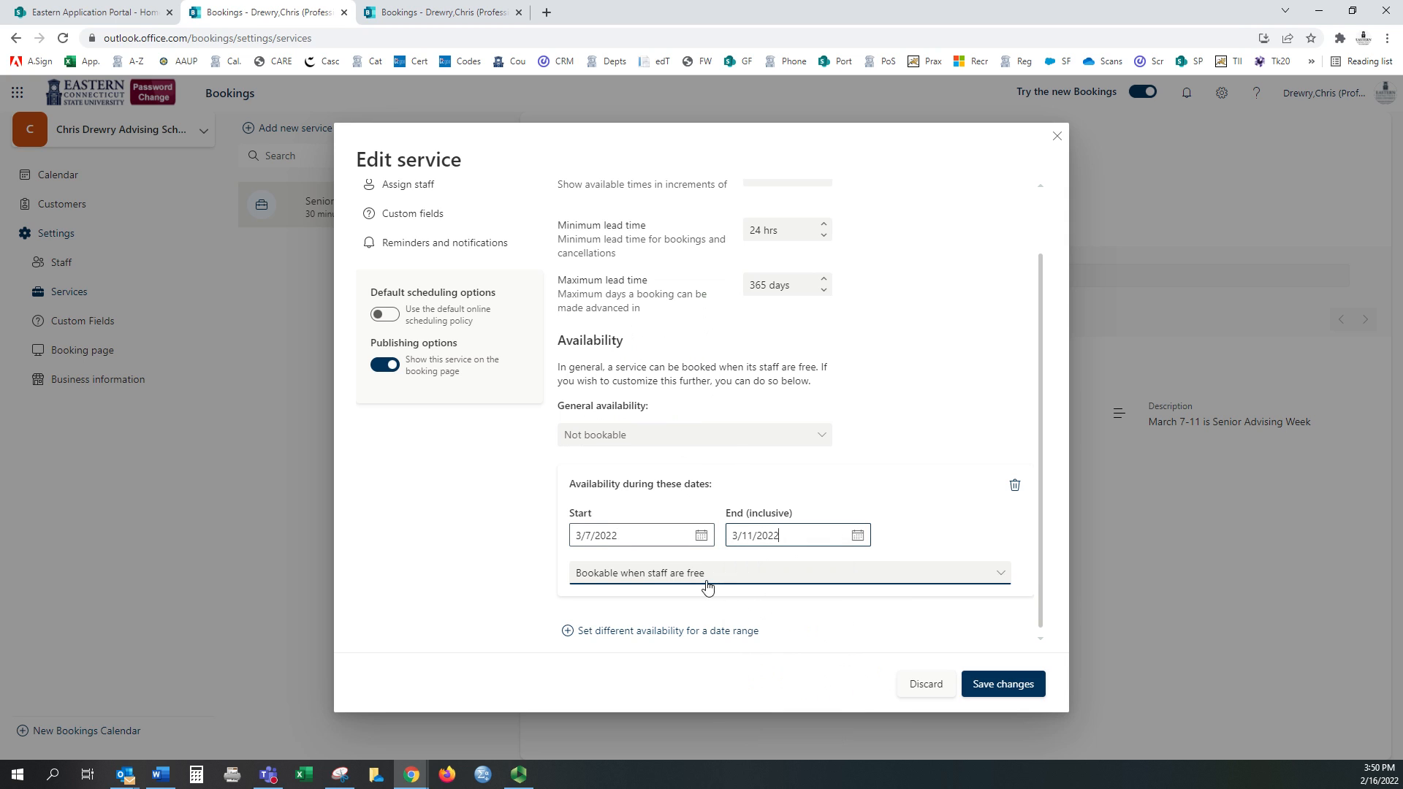
Step: Give the range custom hours: Monday off, Tuesday 9 AM–12 PM, Wednesday 2–4 PM
left_click(706, 575)
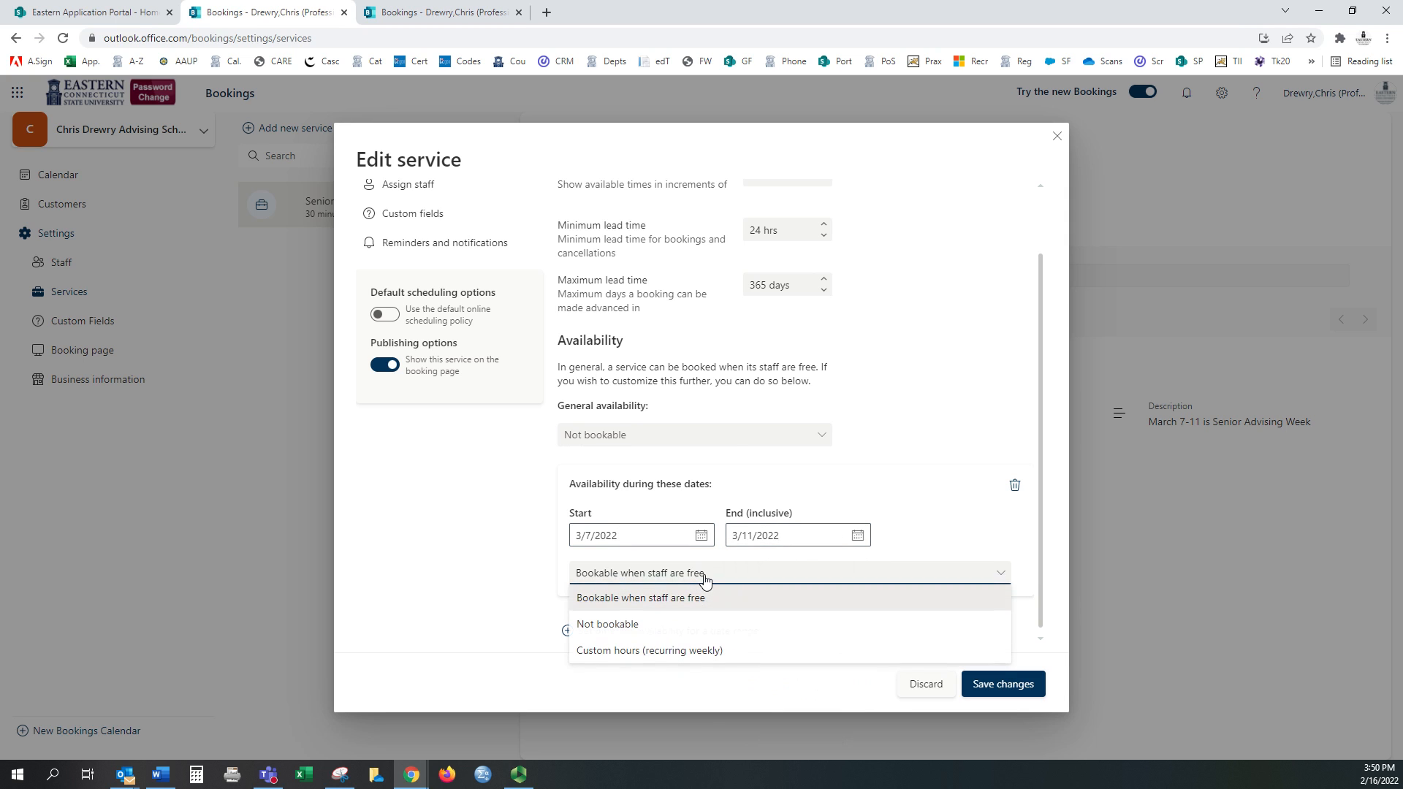
left_click(695, 651)
scroll(634, 444, "down", 2)
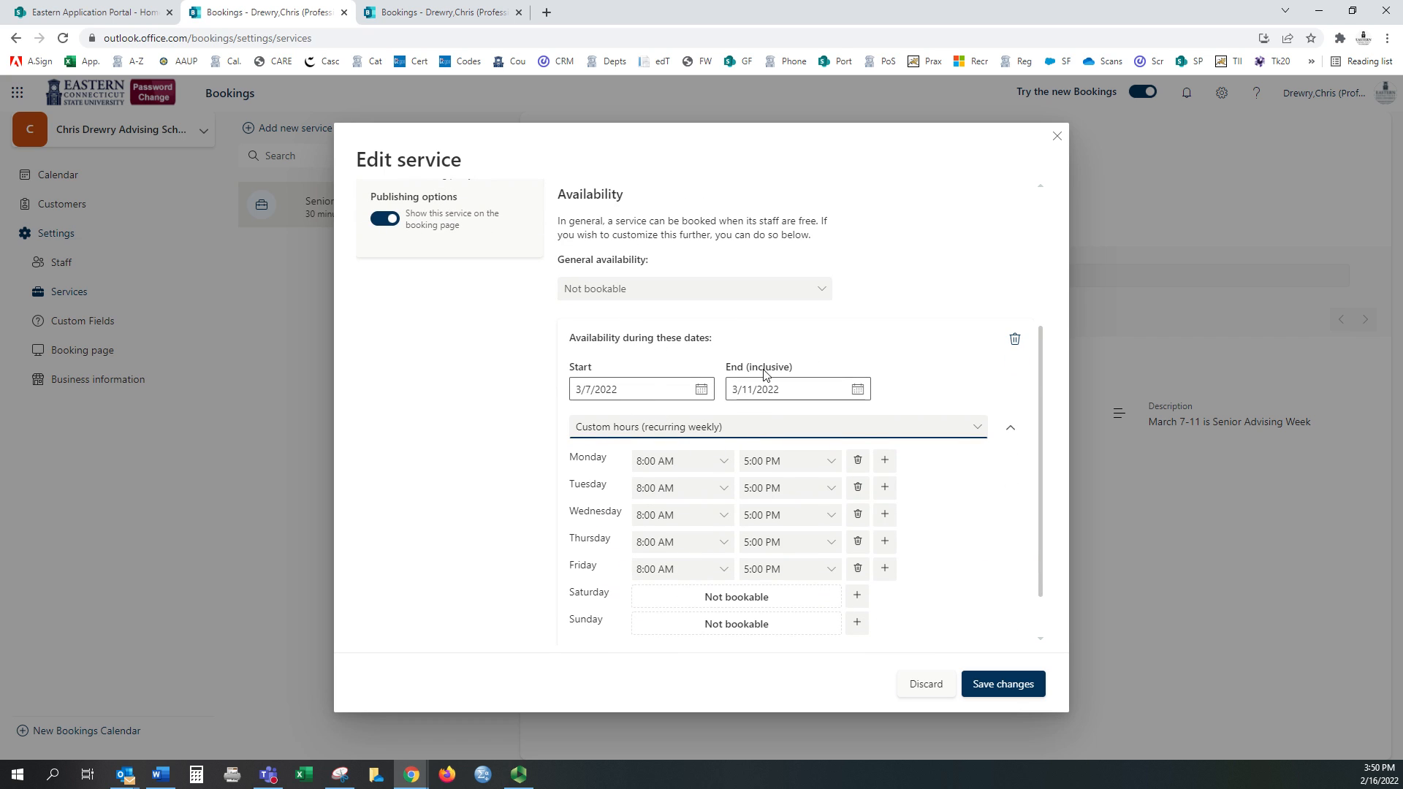
left_click(857, 460)
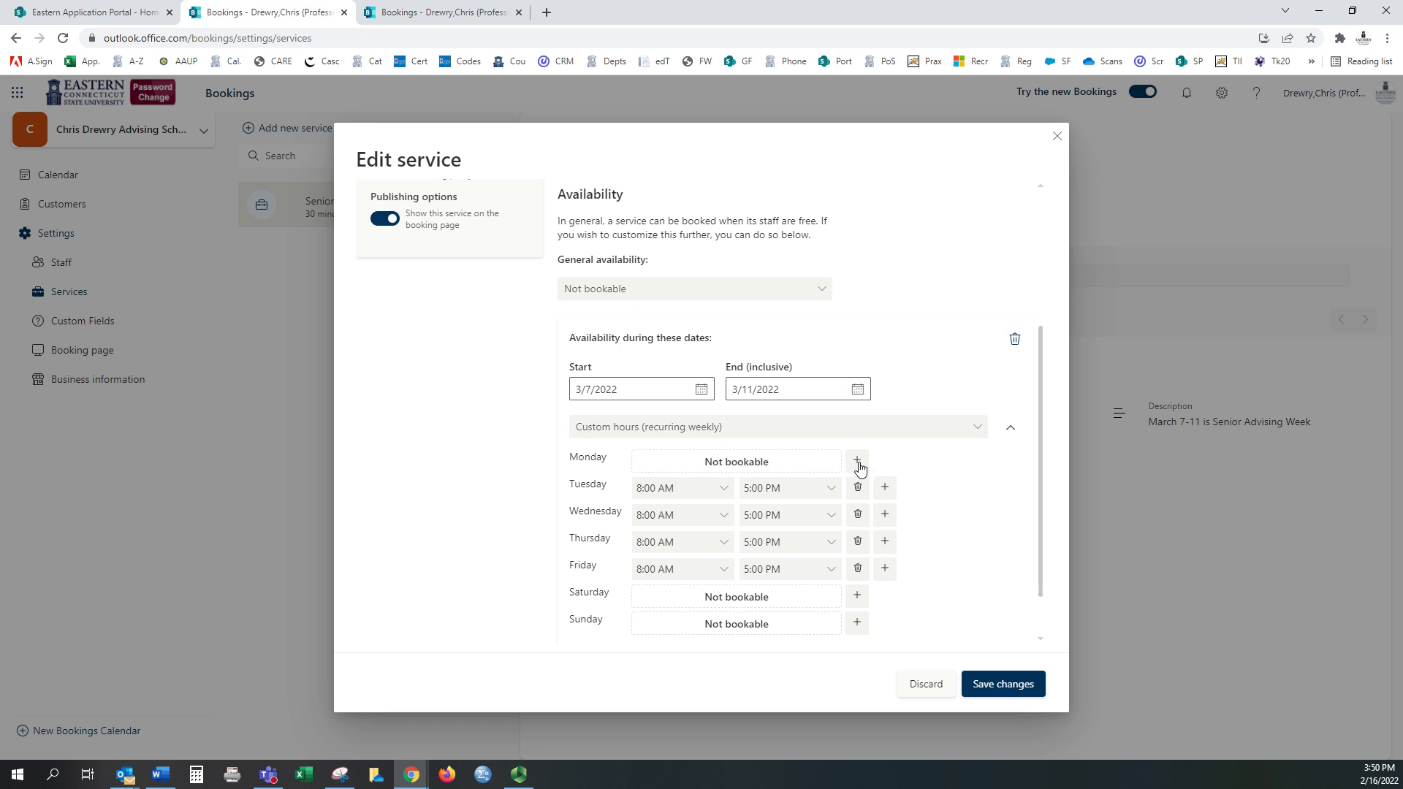
left_click(717, 494)
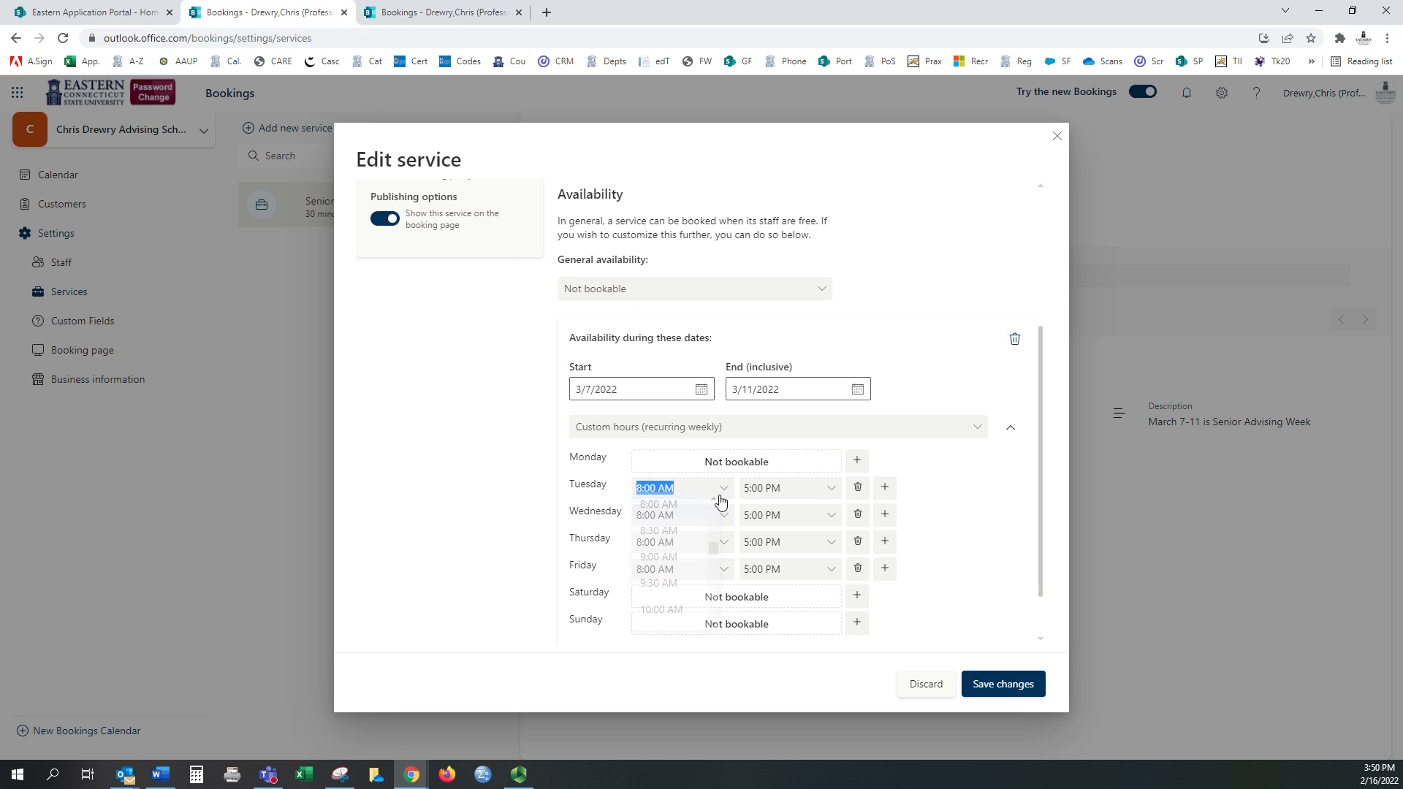
left_click(667, 570)
left_click(833, 495)
scroll(796, 555, "up", 5)
scroll(777, 563, "down", 1)
left_click(767, 553)
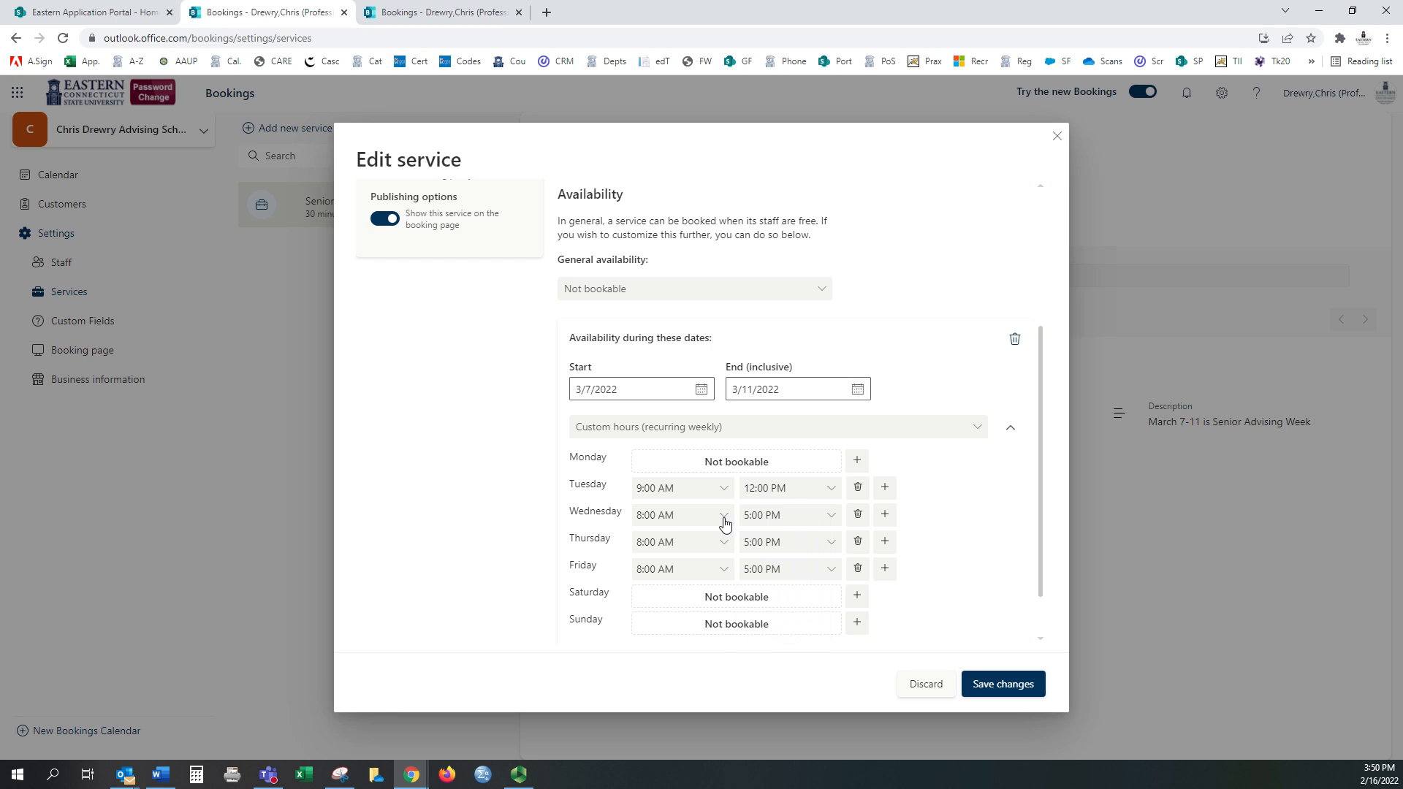
left_click(724, 522)
scroll(669, 607, "down", 4)
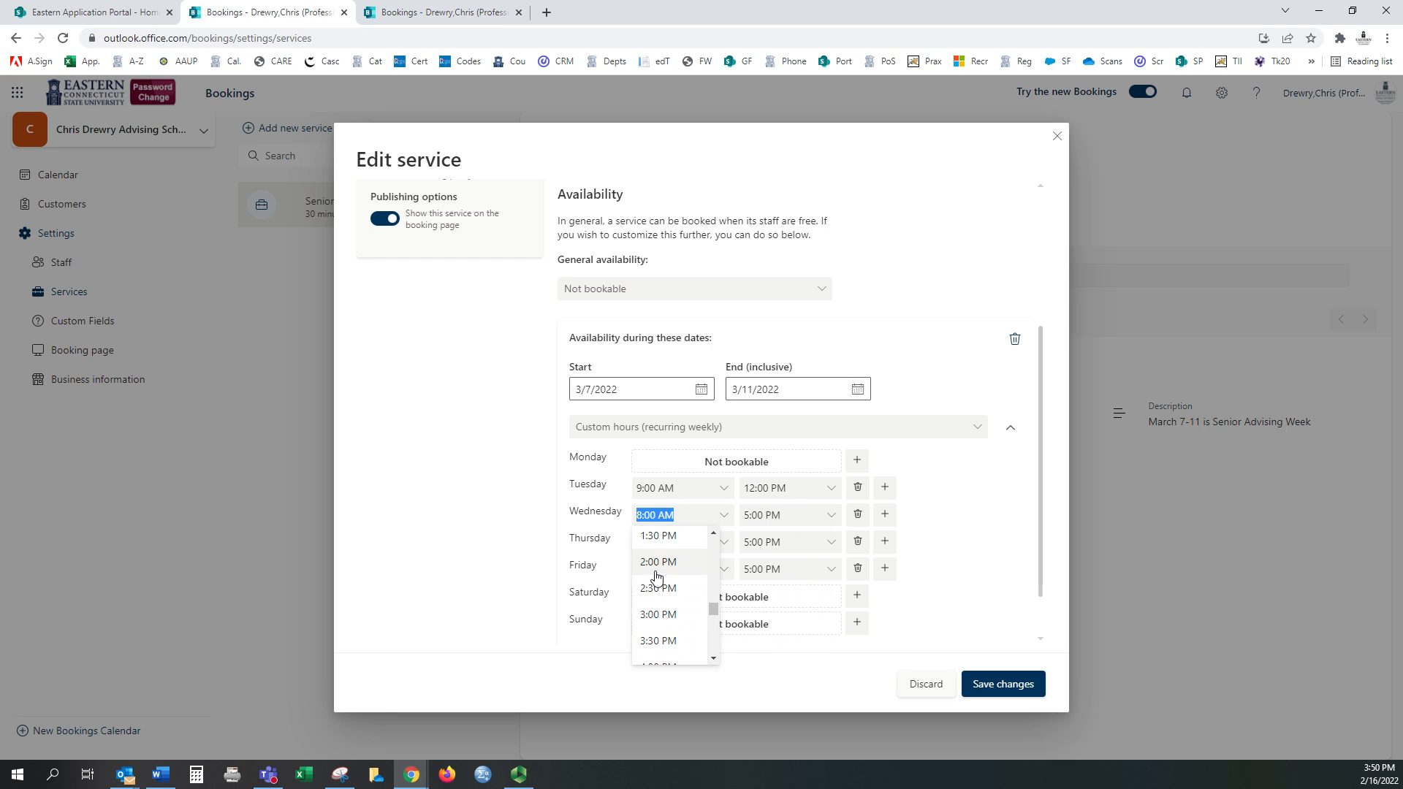
left_click(656, 572)
left_click(828, 521)
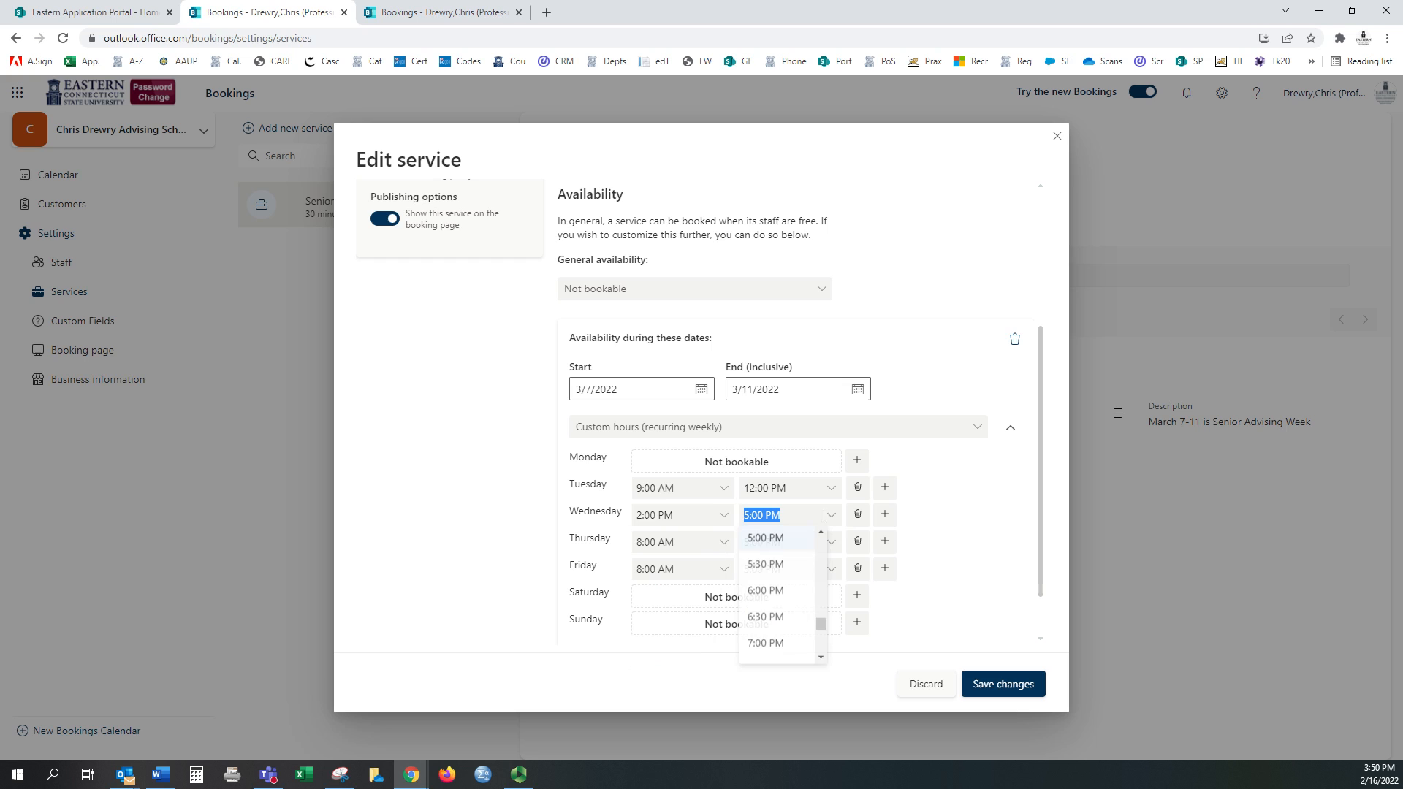
left_click(764, 569)
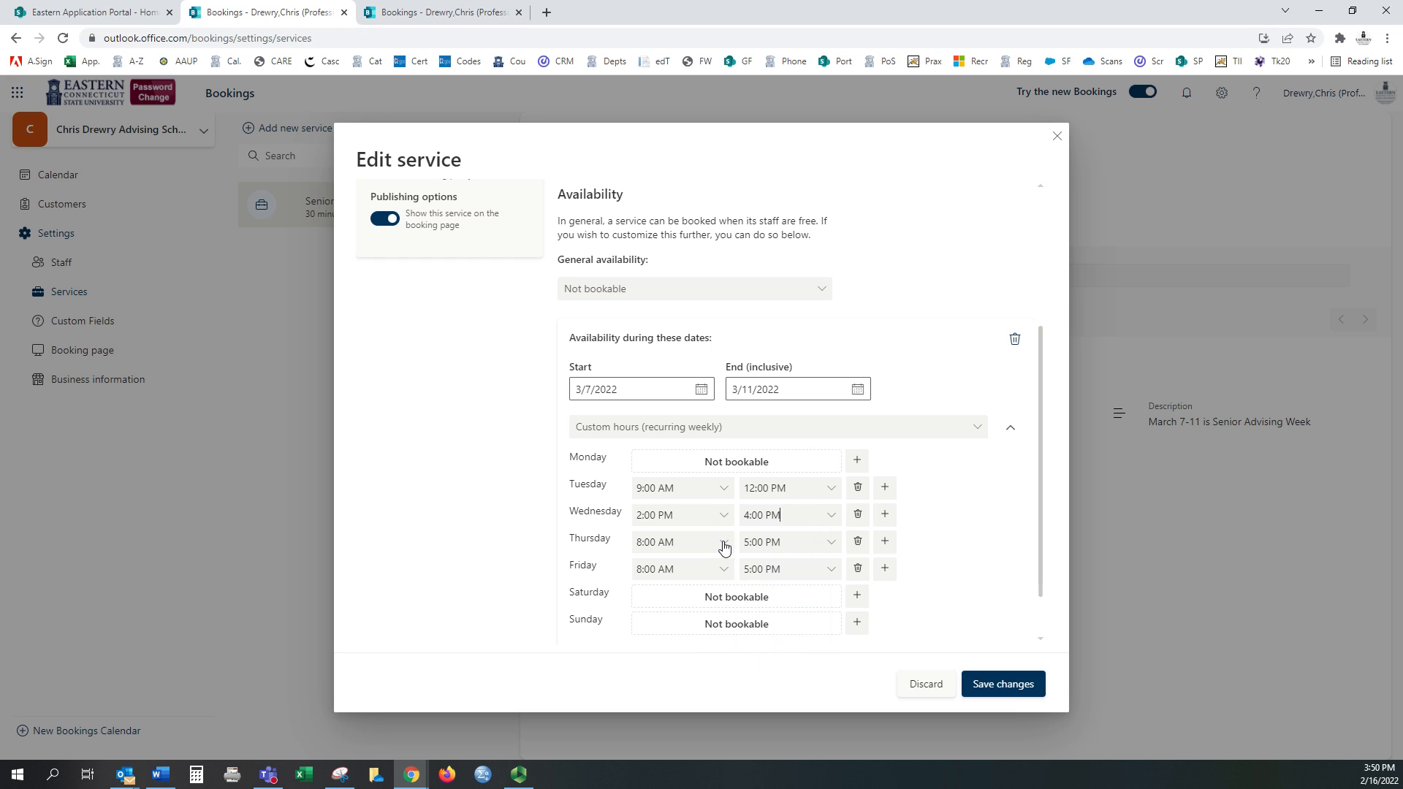
Step: Set Friday to 1–4 PM, make Thursday unbookable, and save the availability
left_click(723, 570)
scroll(673, 648, "down", 3)
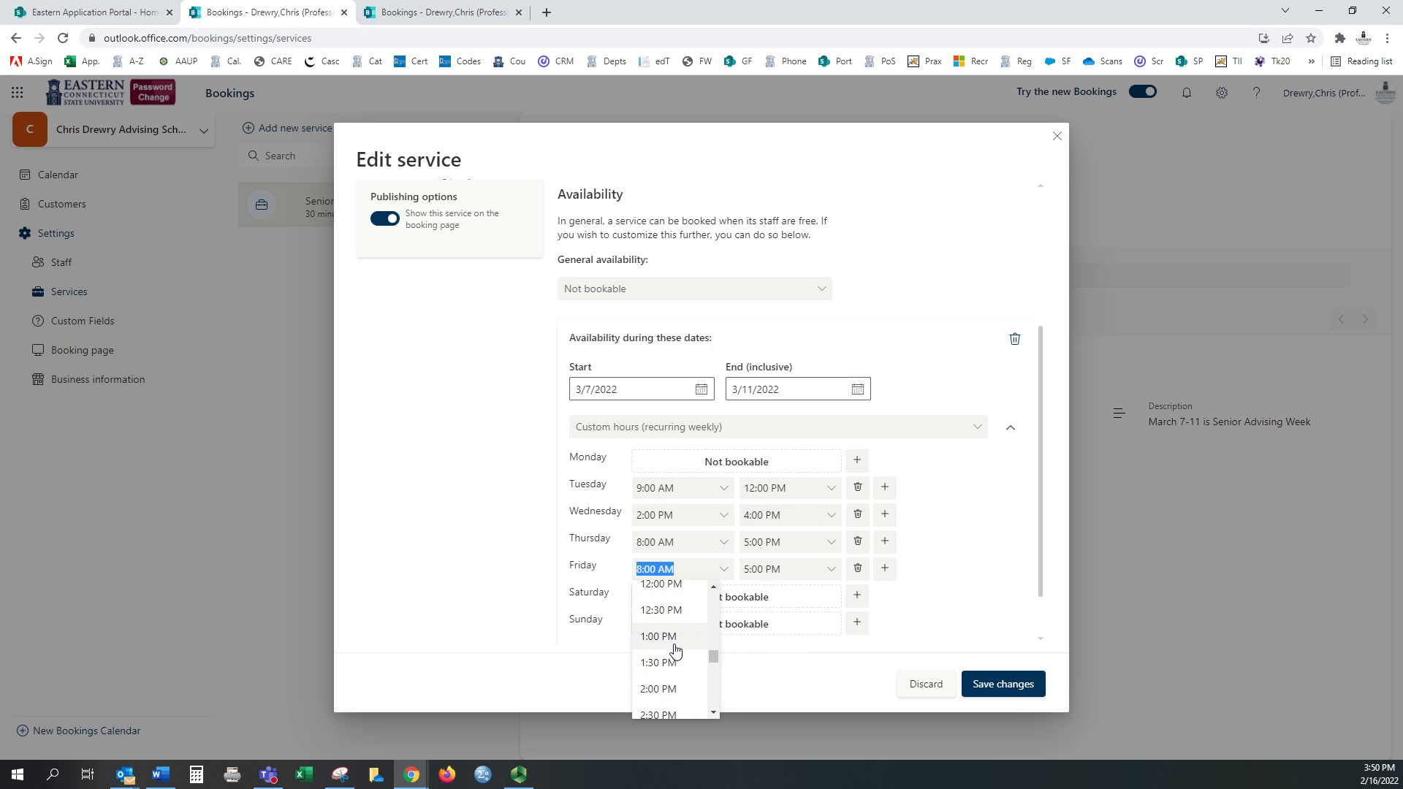
left_click(670, 648)
left_click(830, 571)
scroll(776, 604, "down", 3)
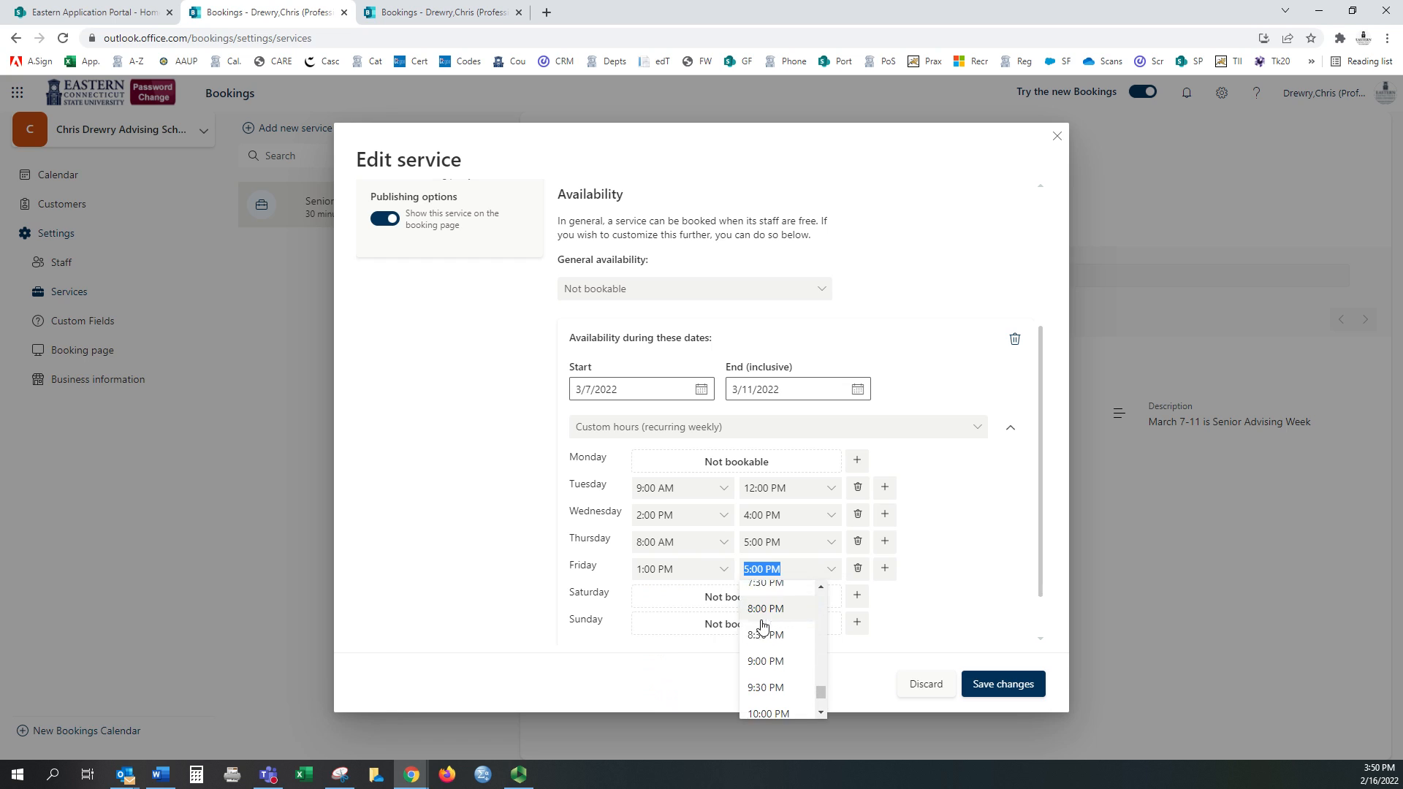
scroll(773, 664, "up", 3)
scroll(775, 664, "up", 1)
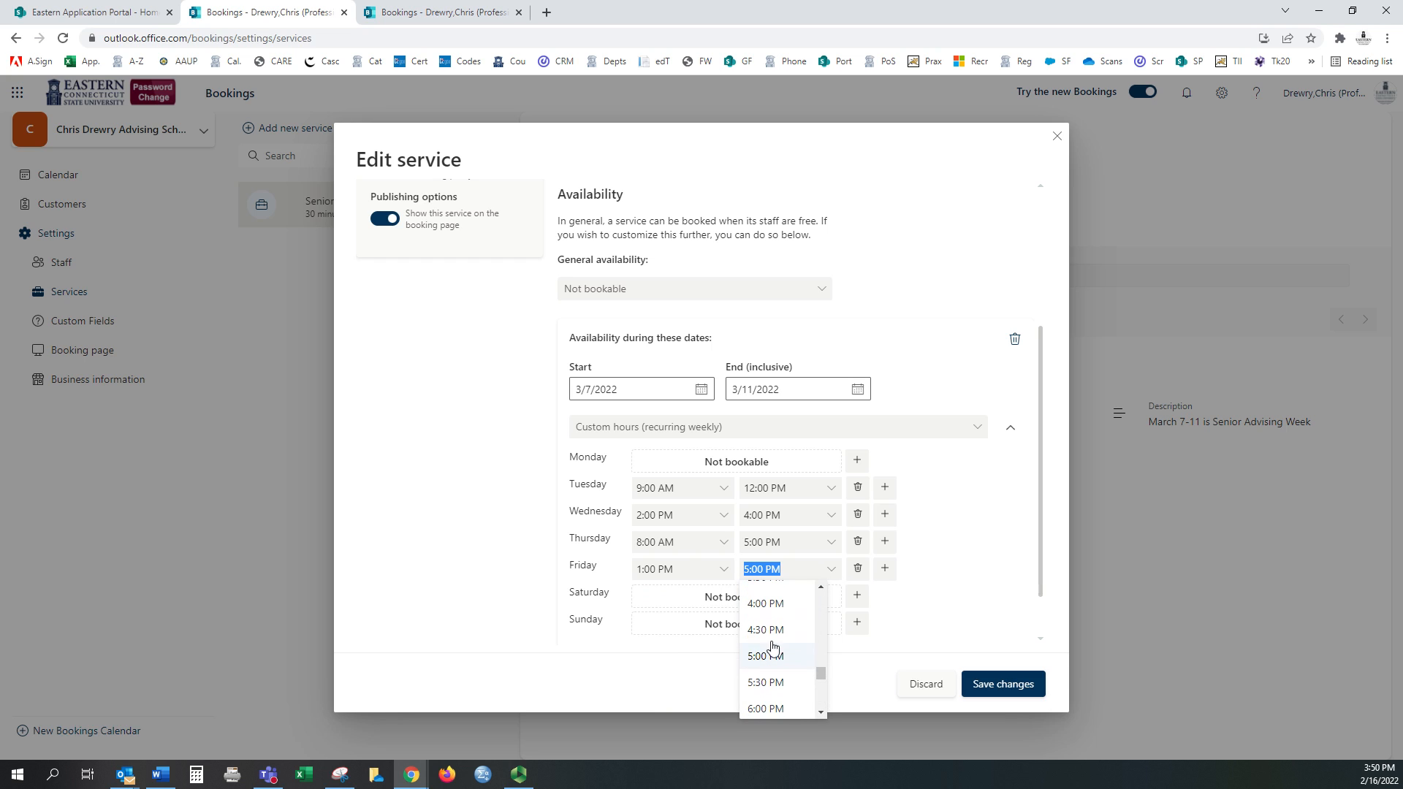
left_click(773, 604)
left_click(857, 544)
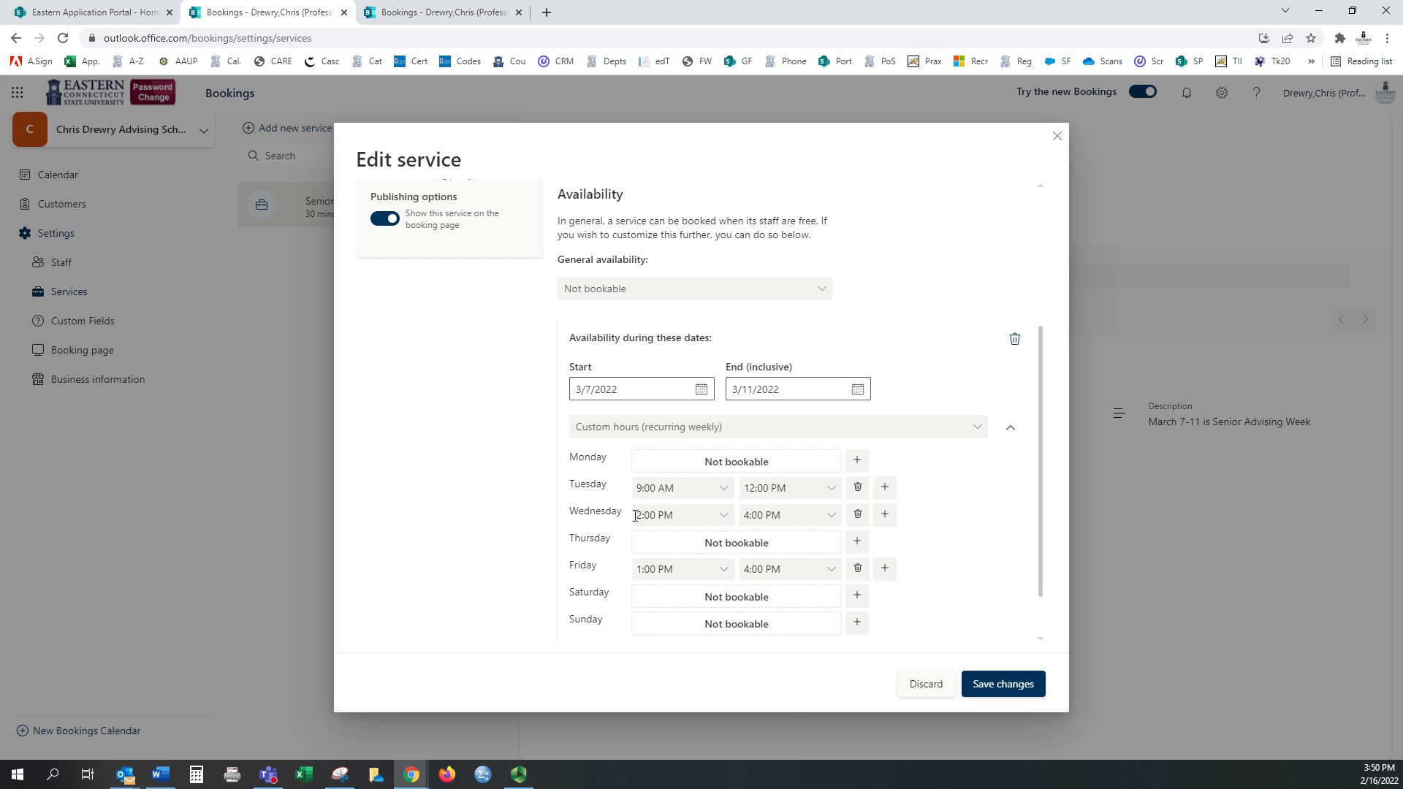
scroll(924, 573, "down", 1)
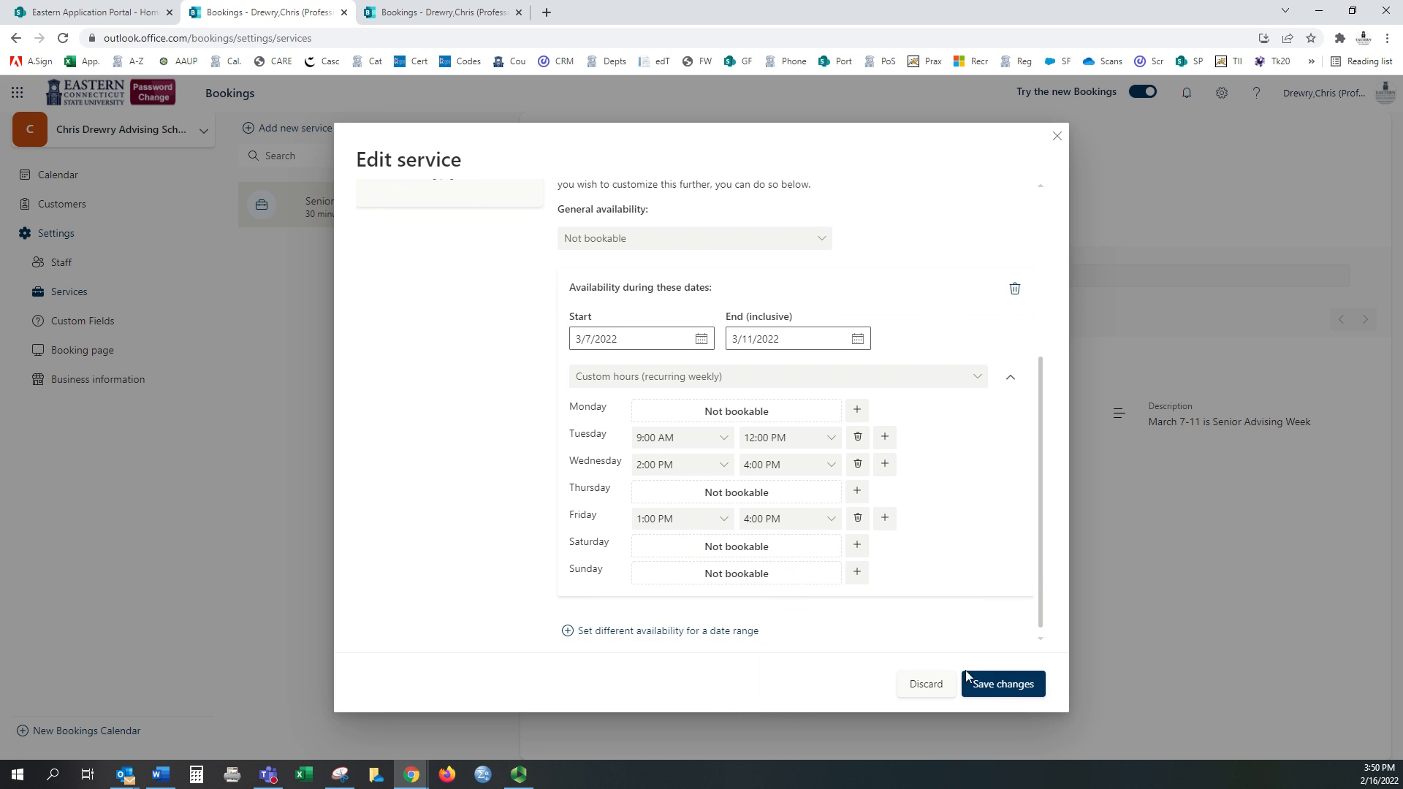
left_click(1007, 687)
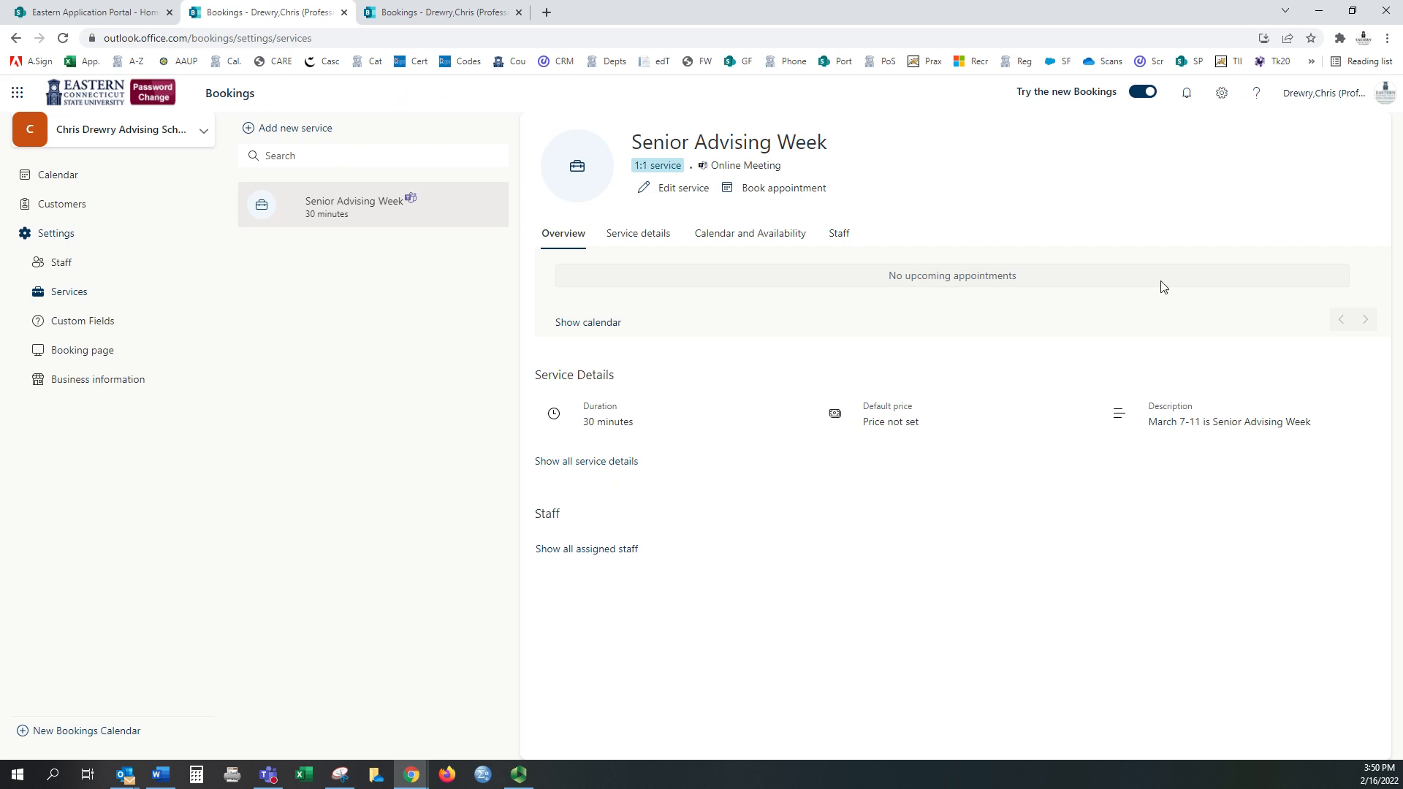
mouse_move(334, 216)
Step: Save the booking page as available to people in your organisation and open its link in a new tab
left_click(96, 356)
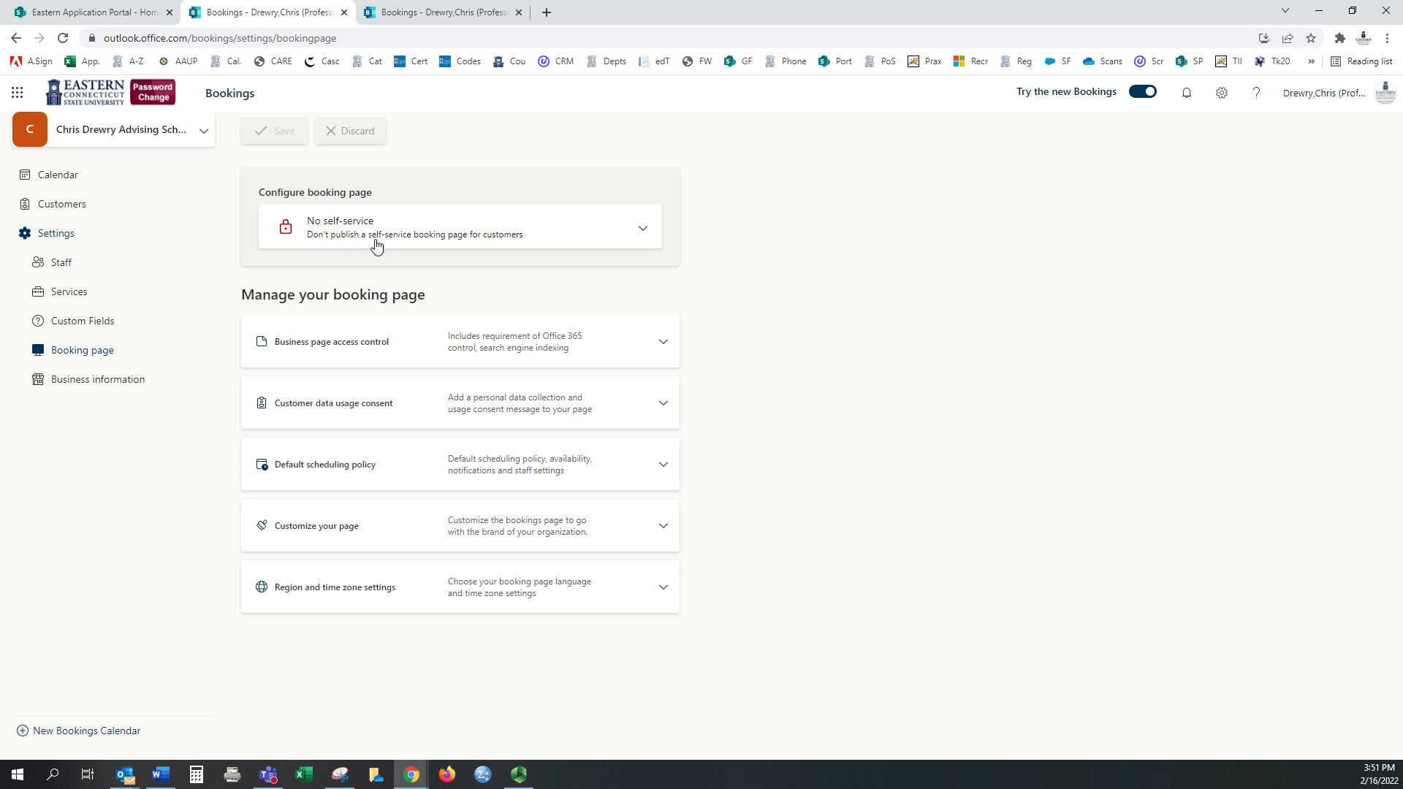
left_click(555, 232)
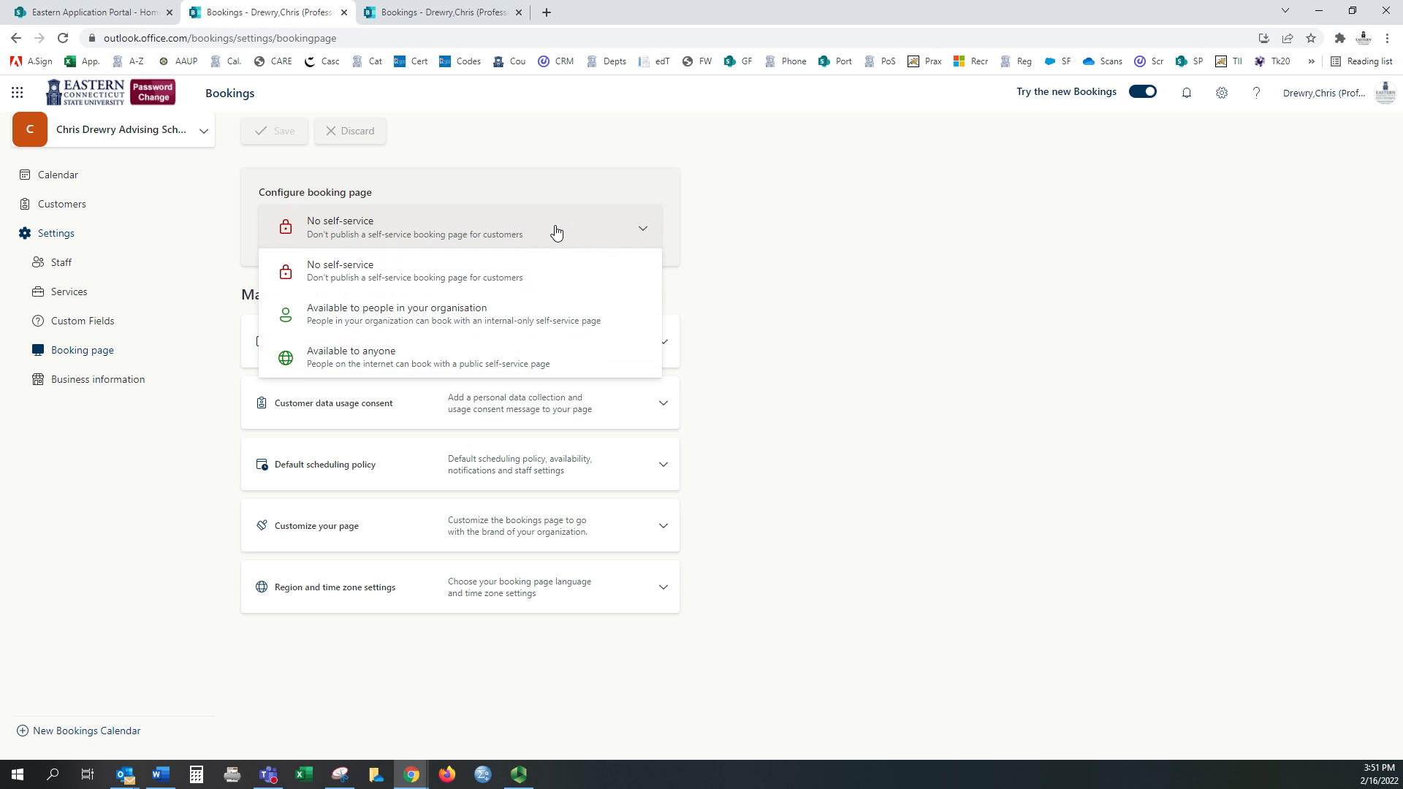
left_click(361, 323)
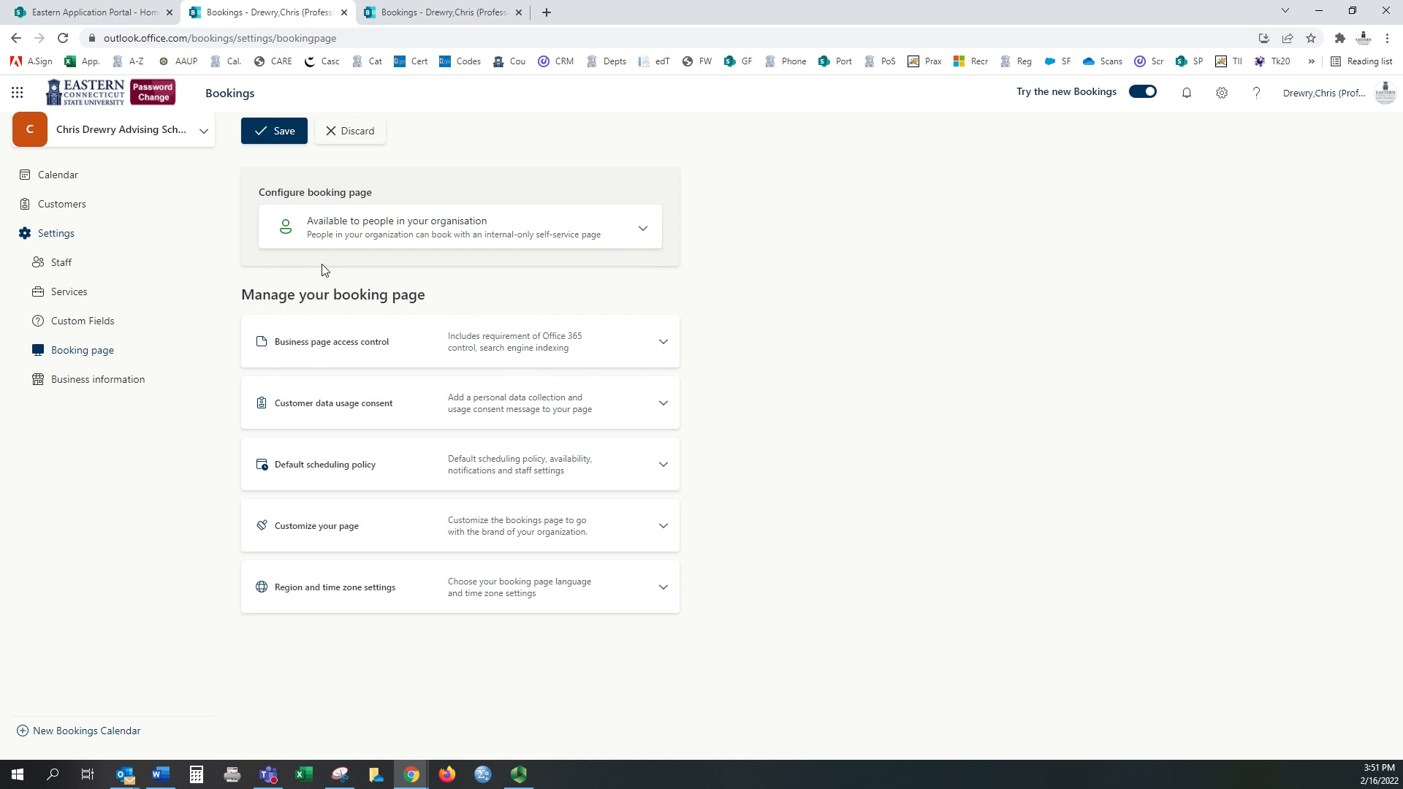
left_click(269, 133)
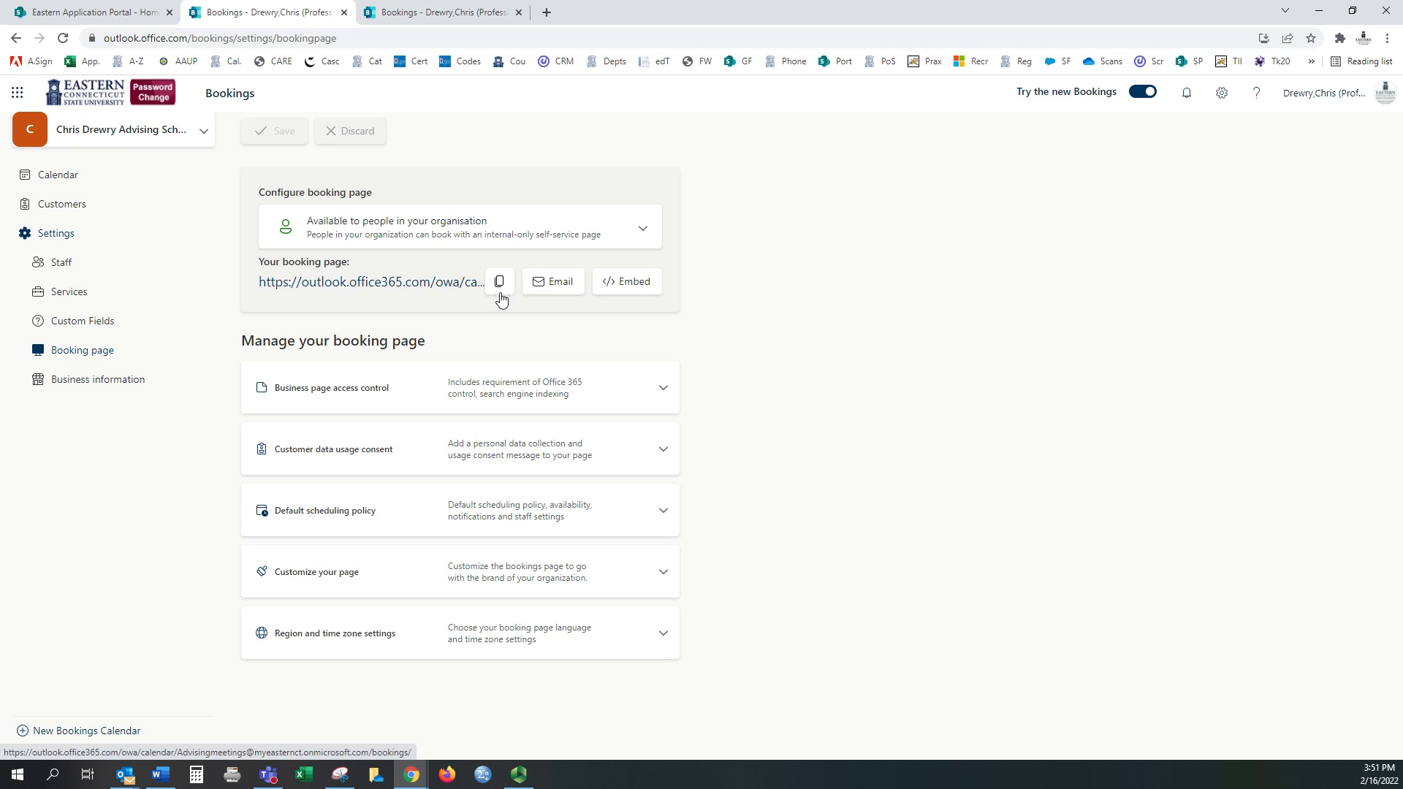
right_click(412, 287)
left_click(478, 298)
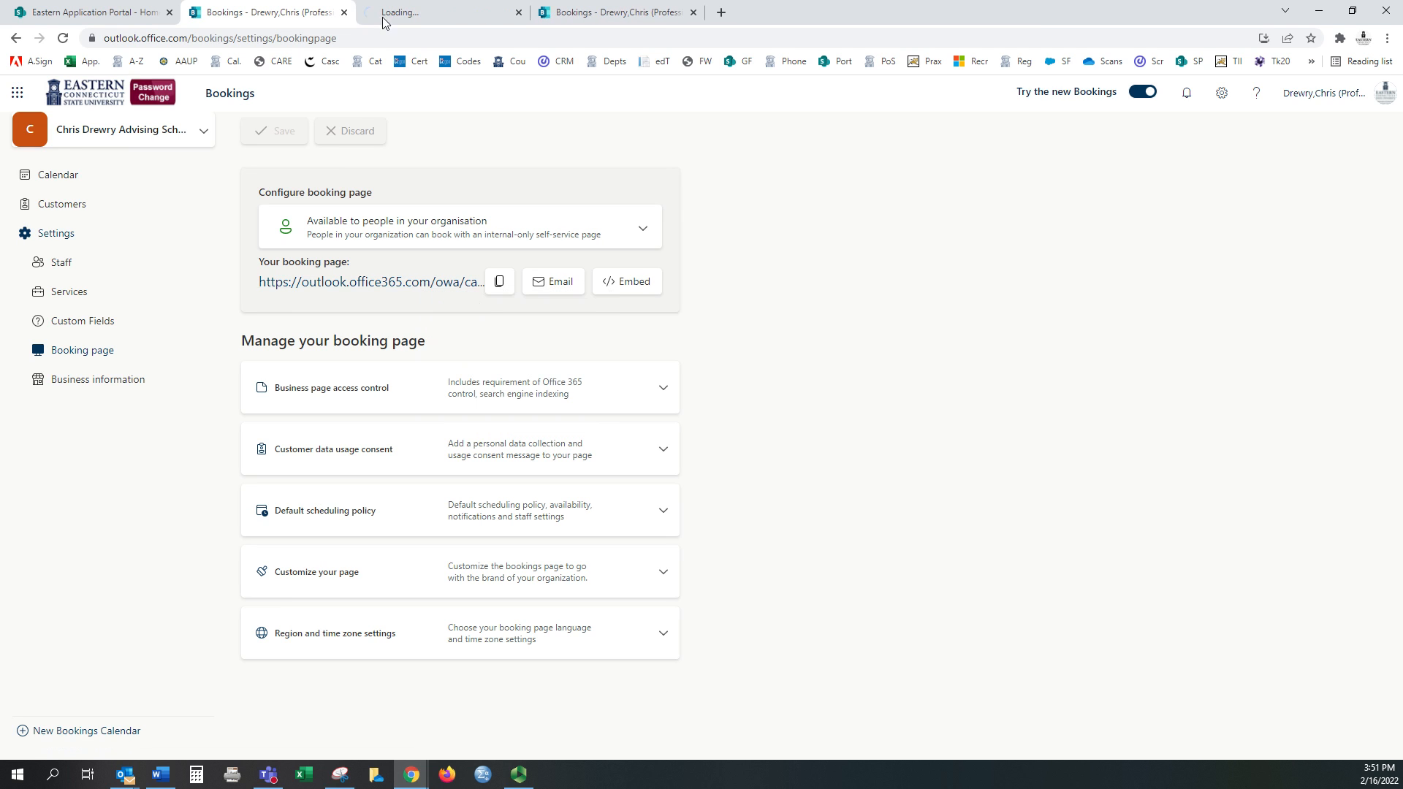
left_click(421, 13)
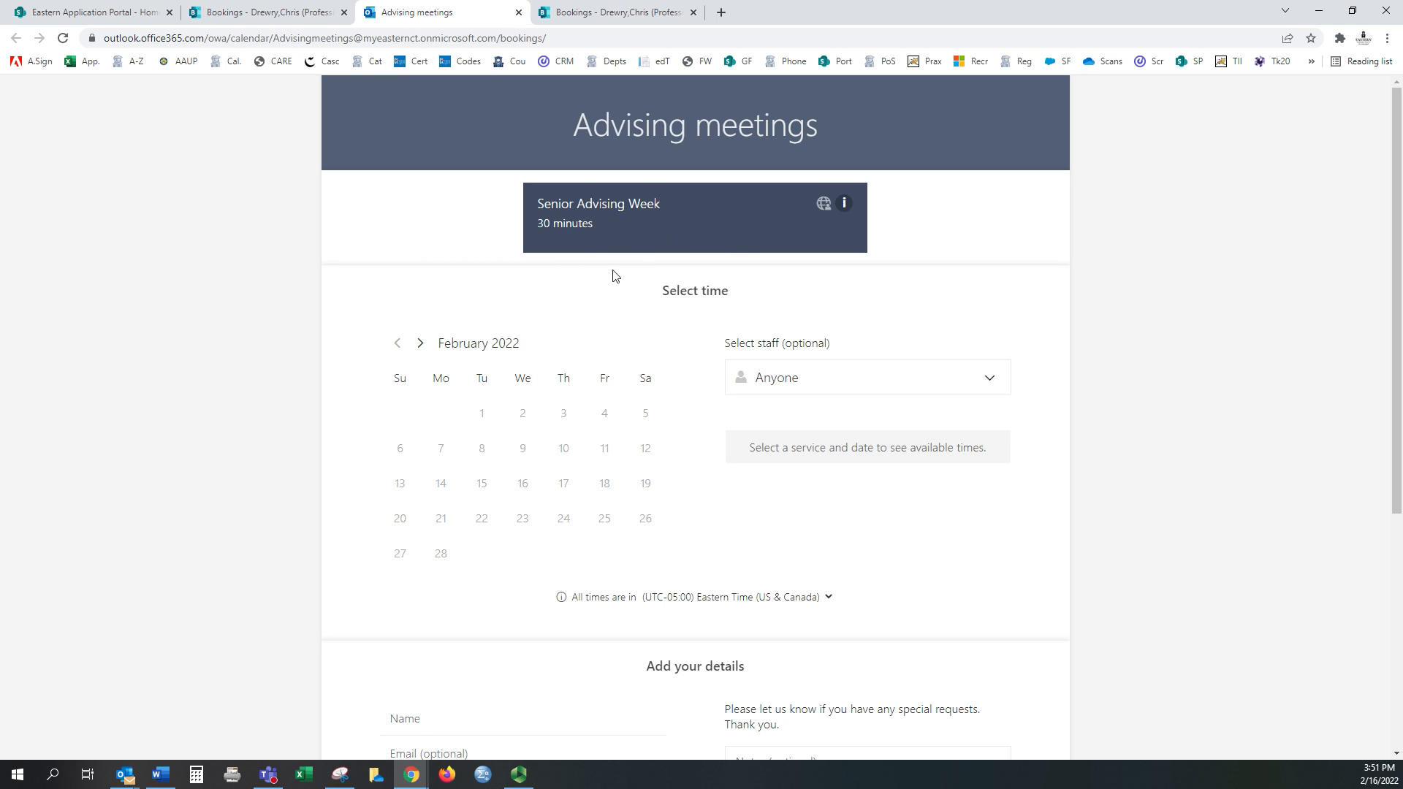
scroll(438, 271, "down", 1)
left_click(420, 270)
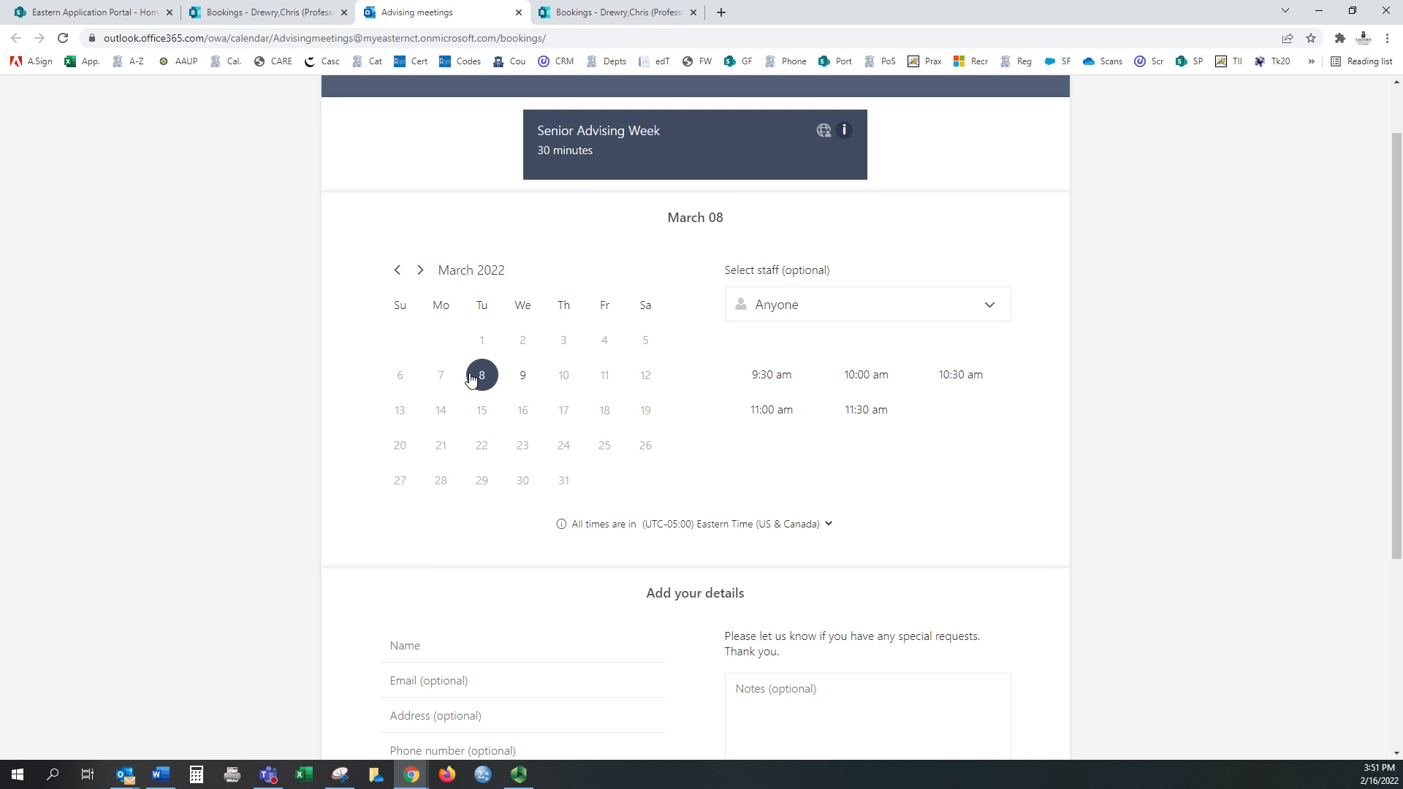
left_click(521, 377)
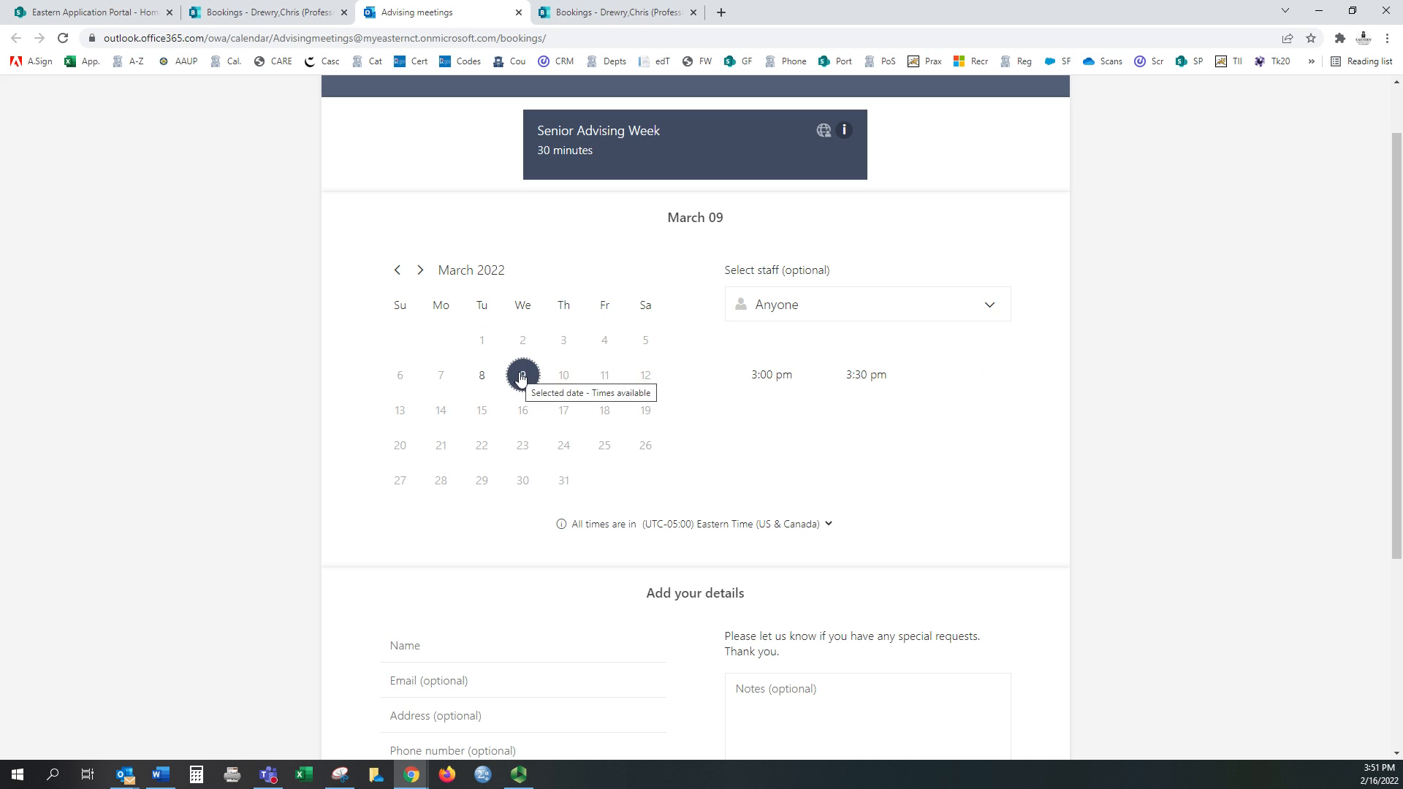
mouse_move(605, 383)
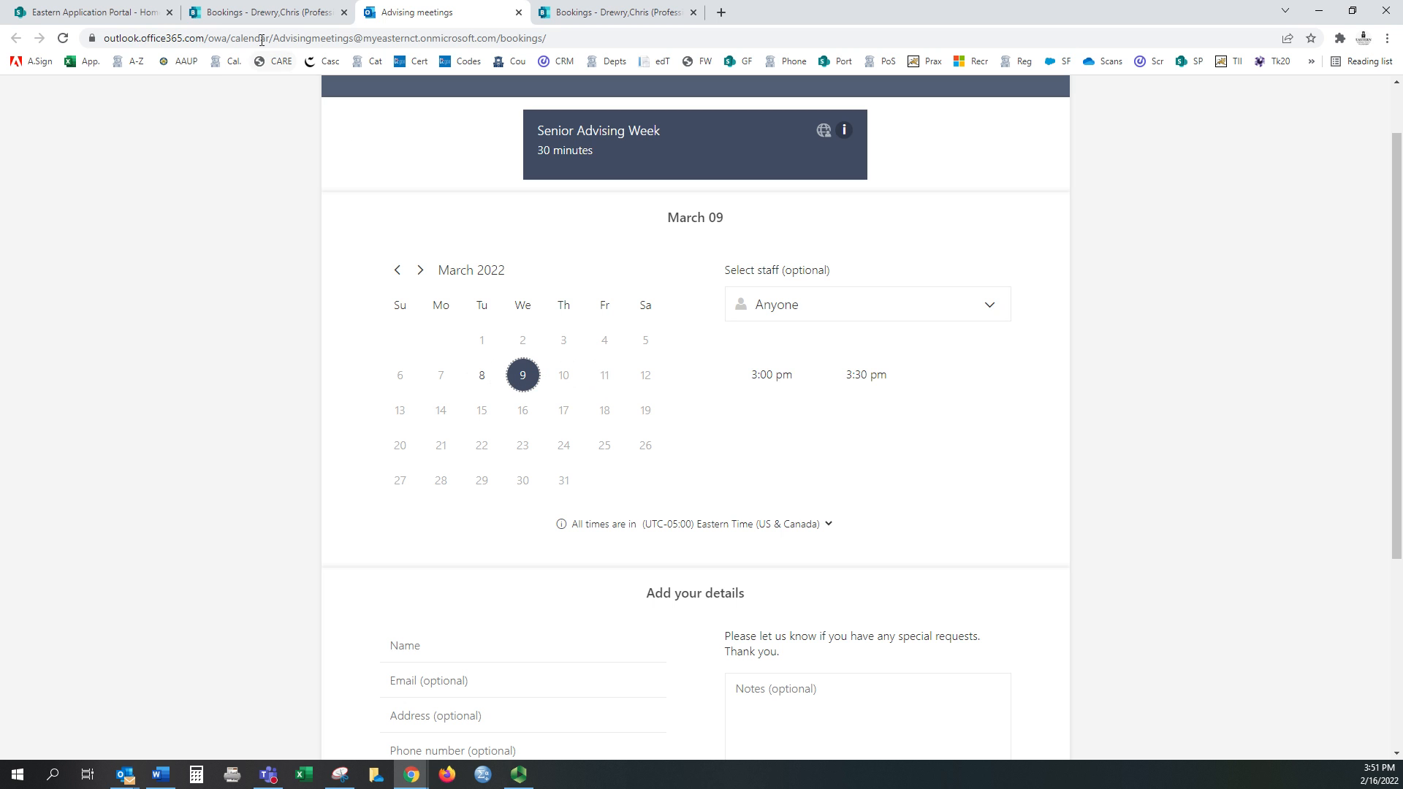
Step: Back in Bookings, make Customer email a required custom field for Senior Advising Week
left_click(255, 13)
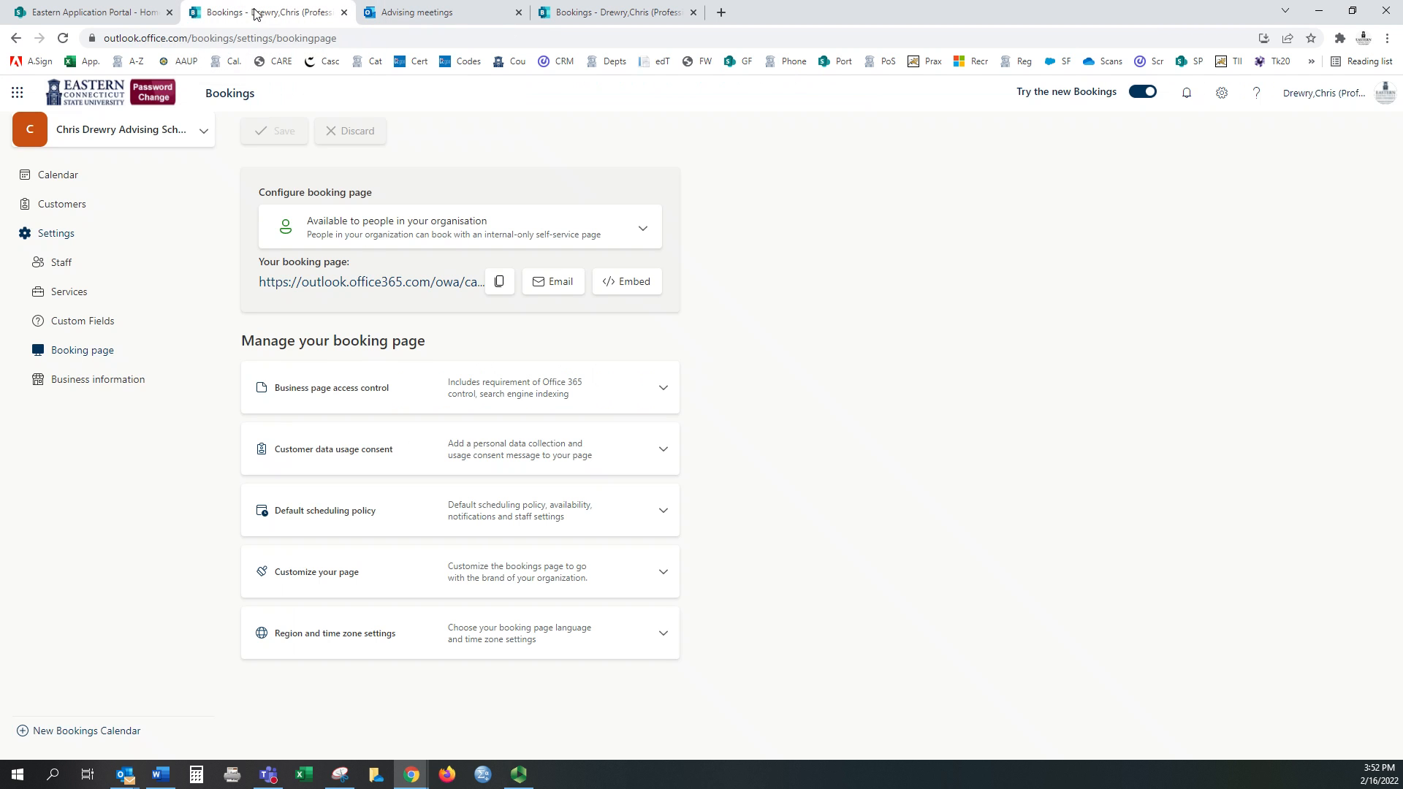
left_click(84, 293)
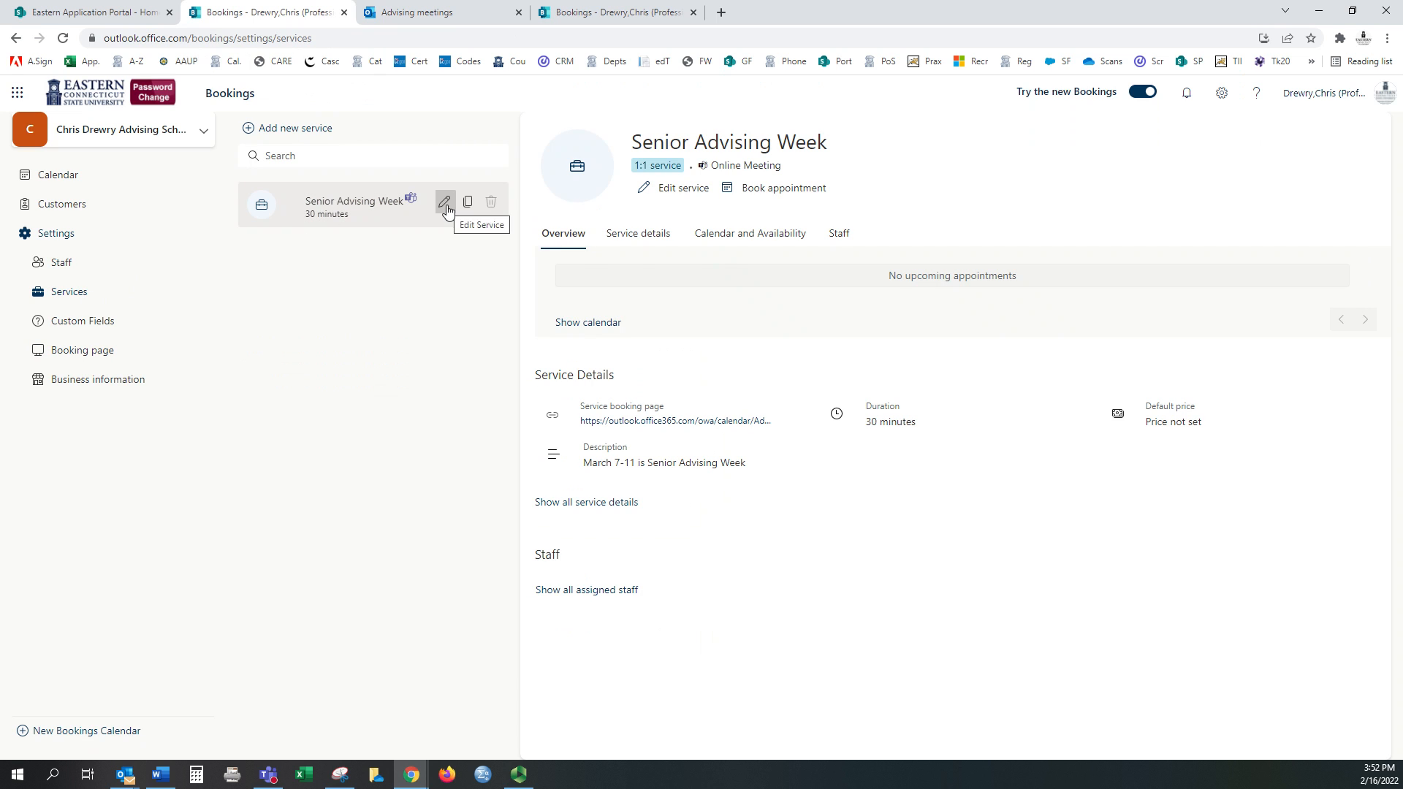
left_click(443, 203)
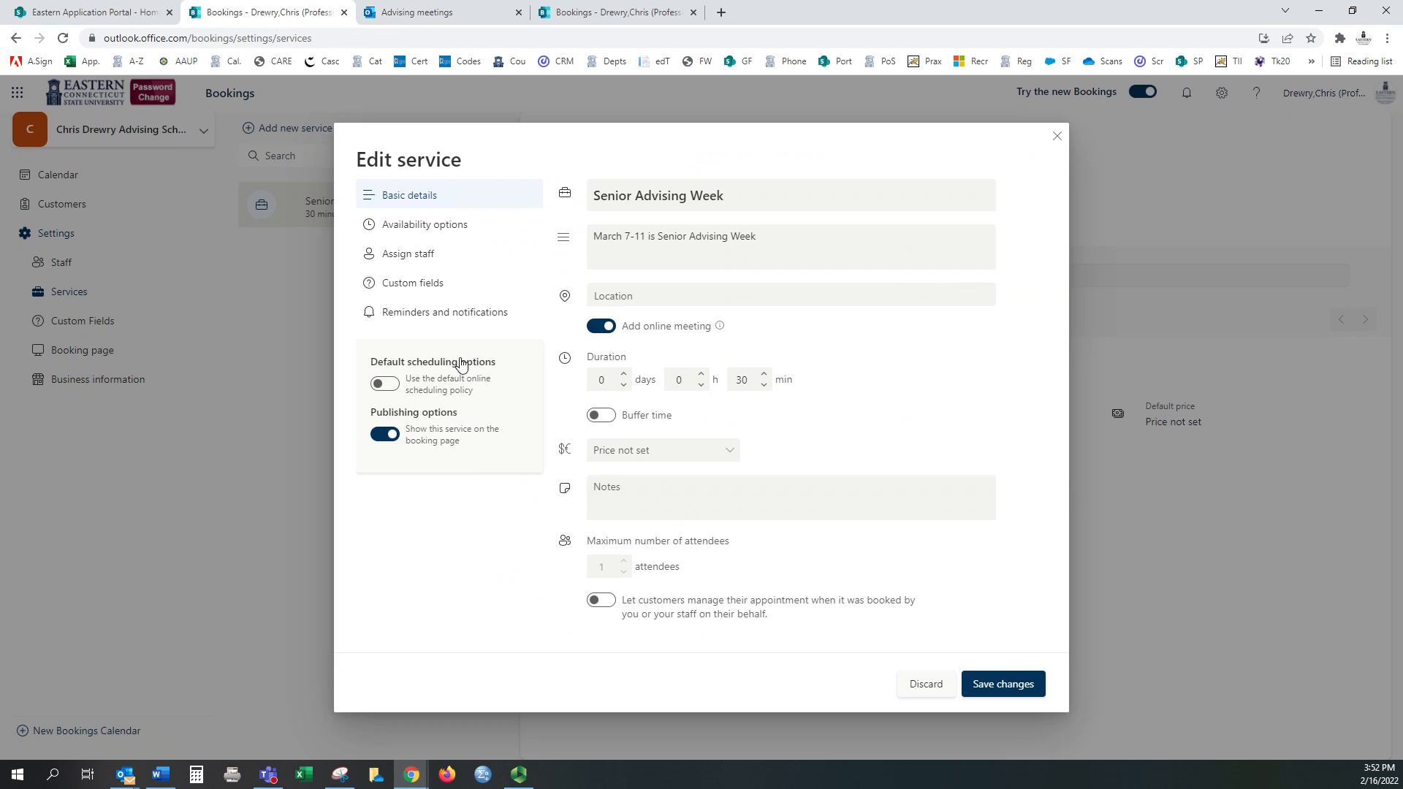
left_click(403, 255)
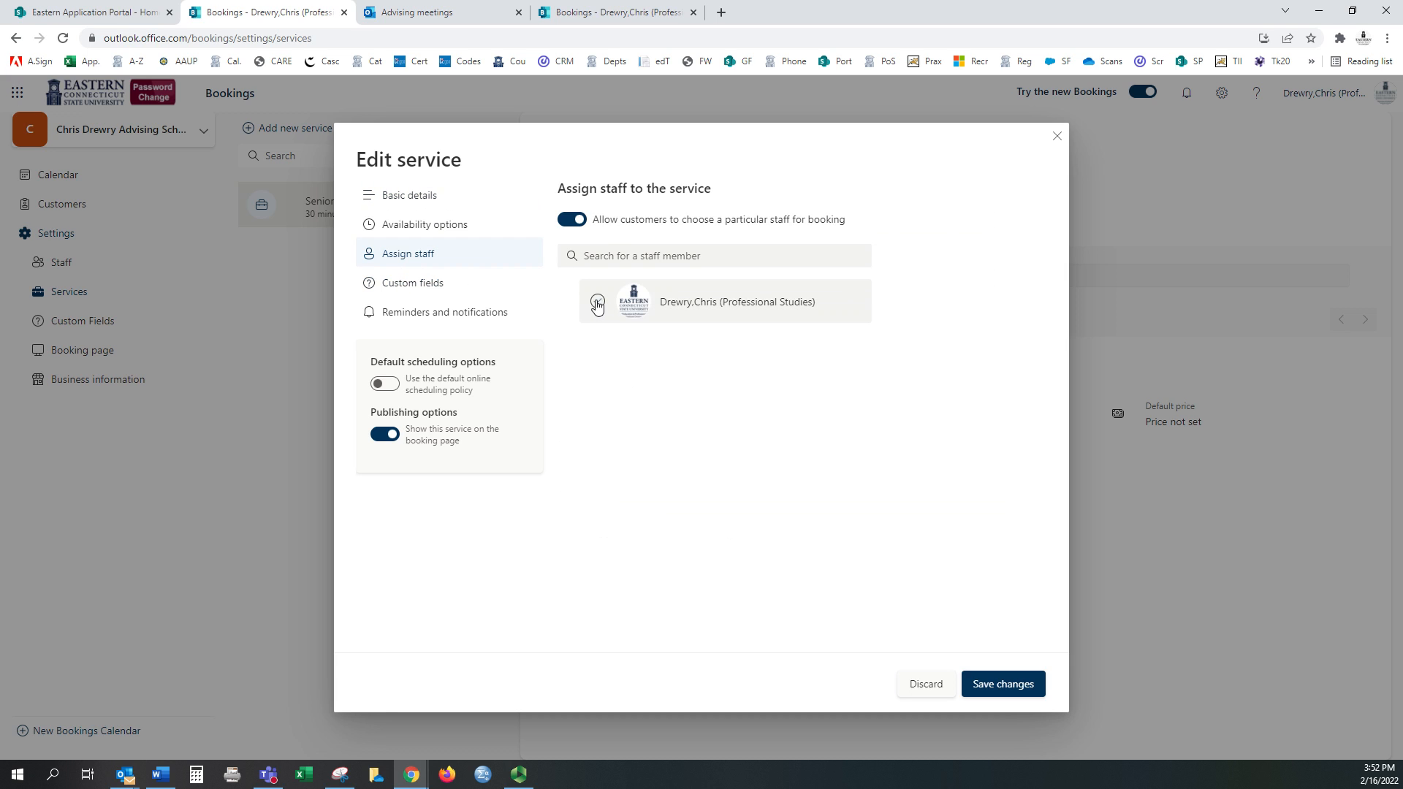
left_click(434, 290)
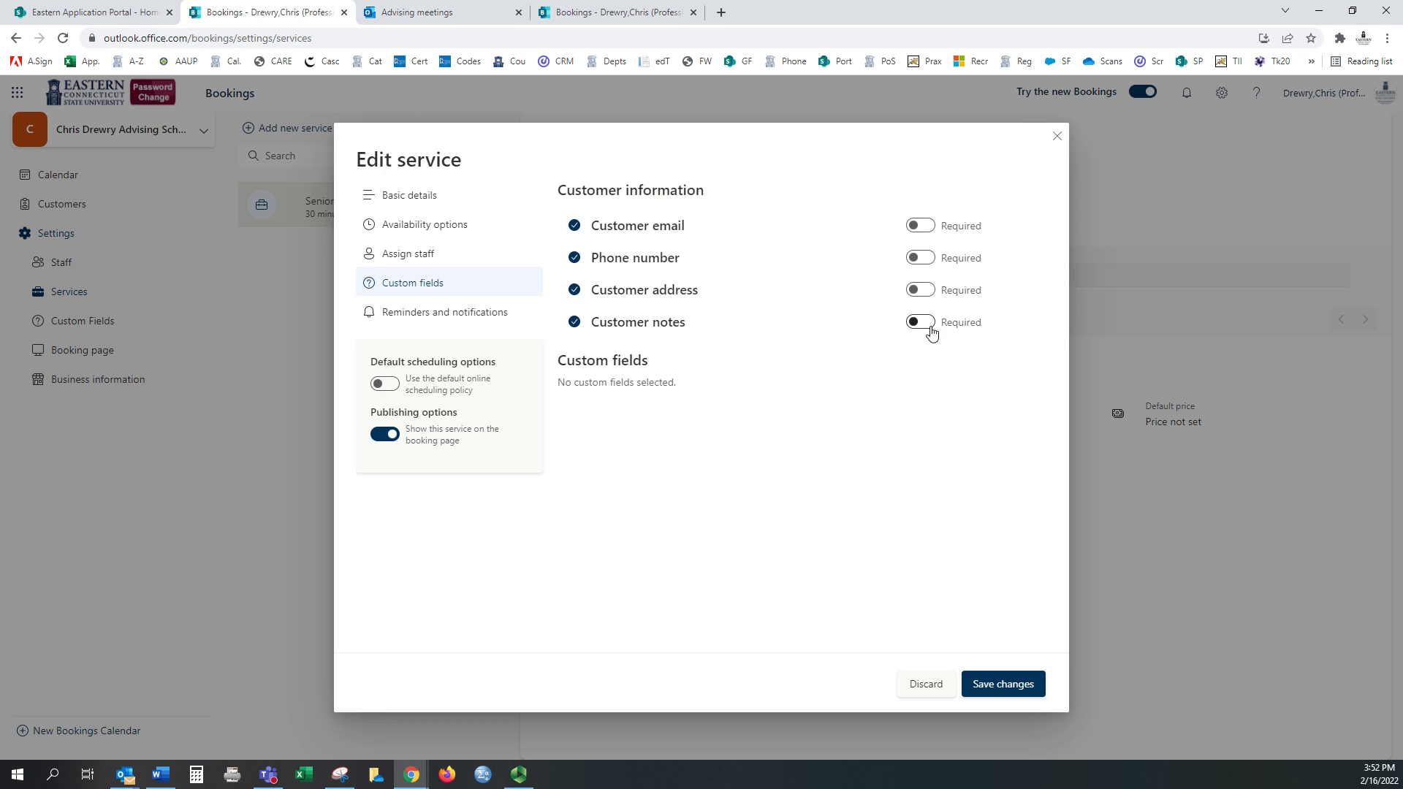
left_click(916, 228)
Step: Enable meeting invite and text notifications, adding 'Please come prepared with 5-10 course options.' to confirmation emails
left_click(431, 316)
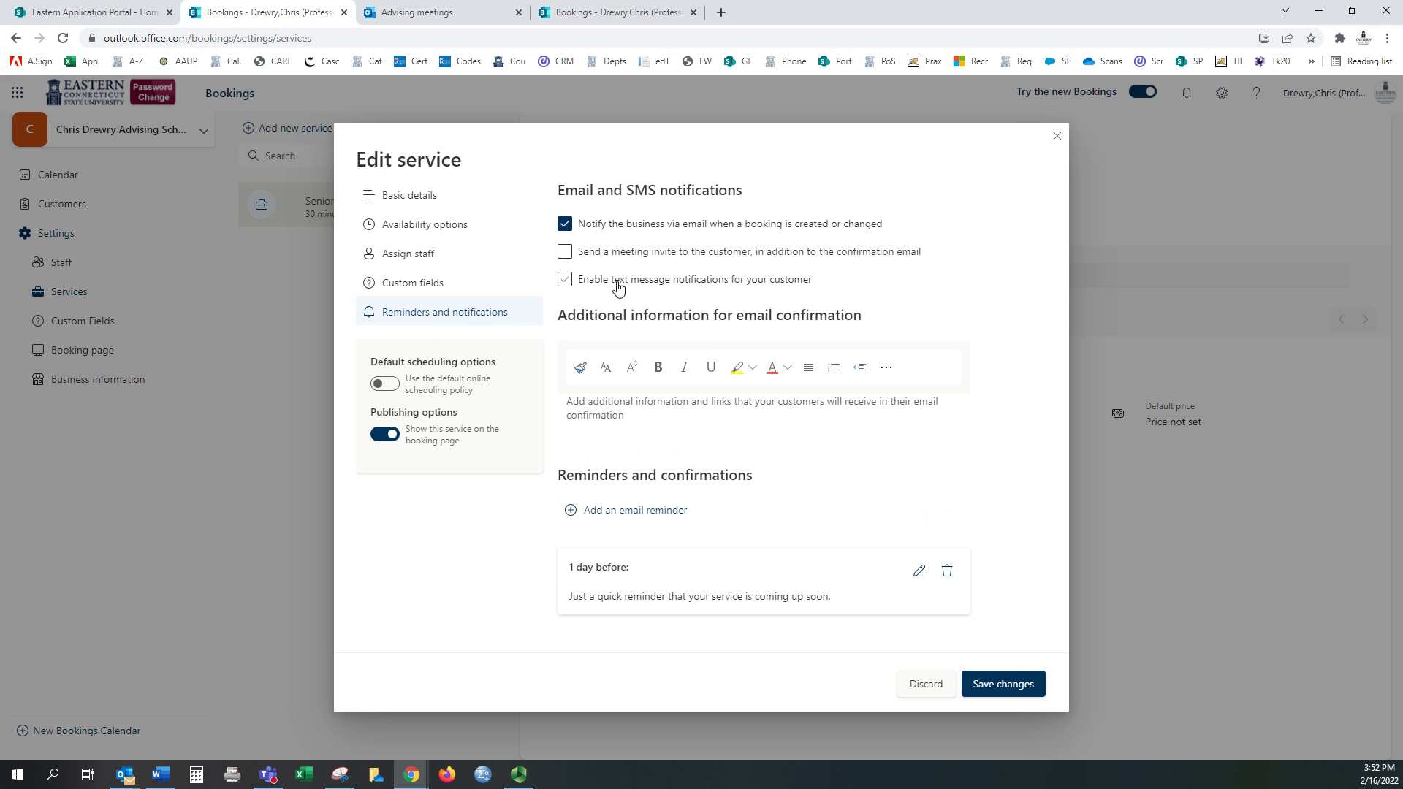
left_click(566, 254)
left_click(566, 280)
left_click(644, 412)
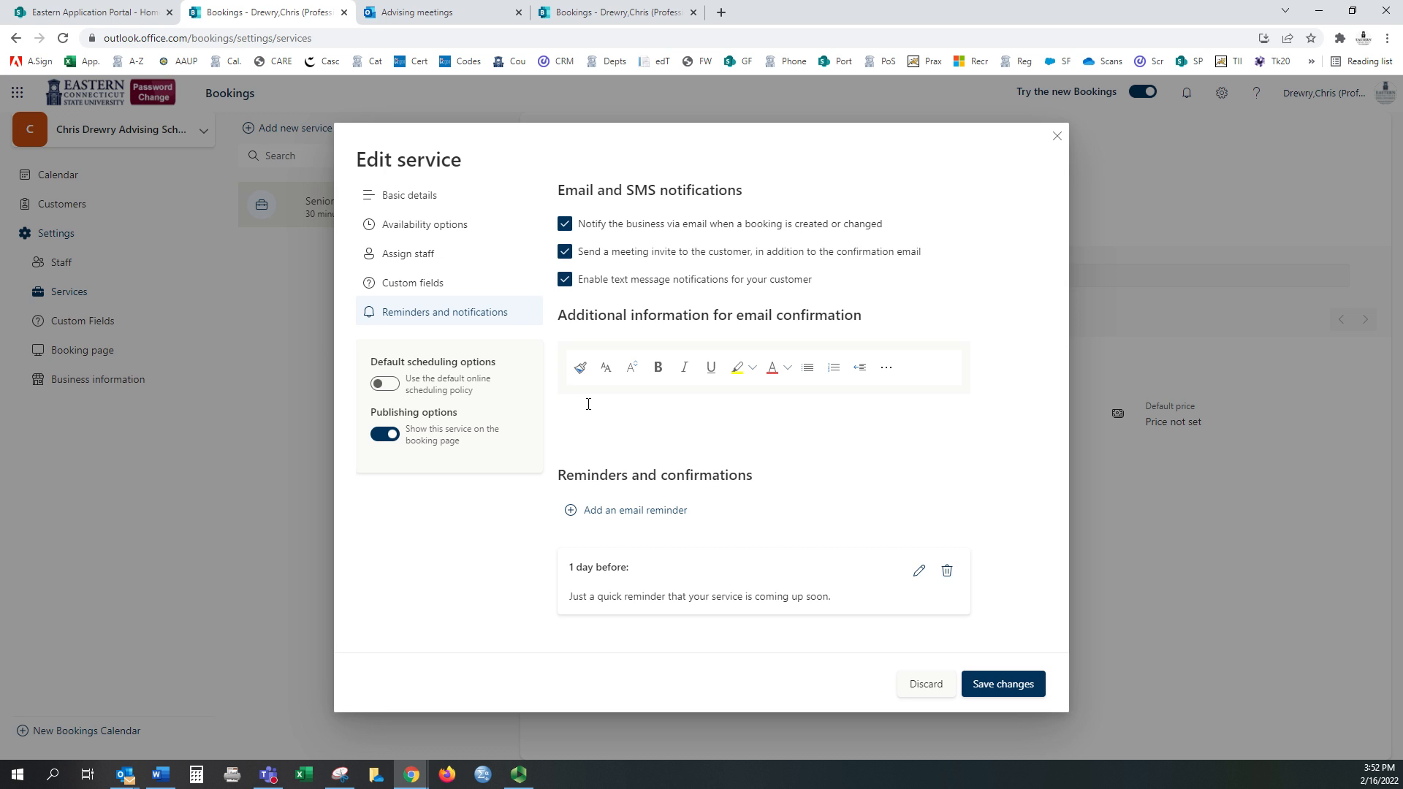
type("Please come prepared with 5-10 course options.")
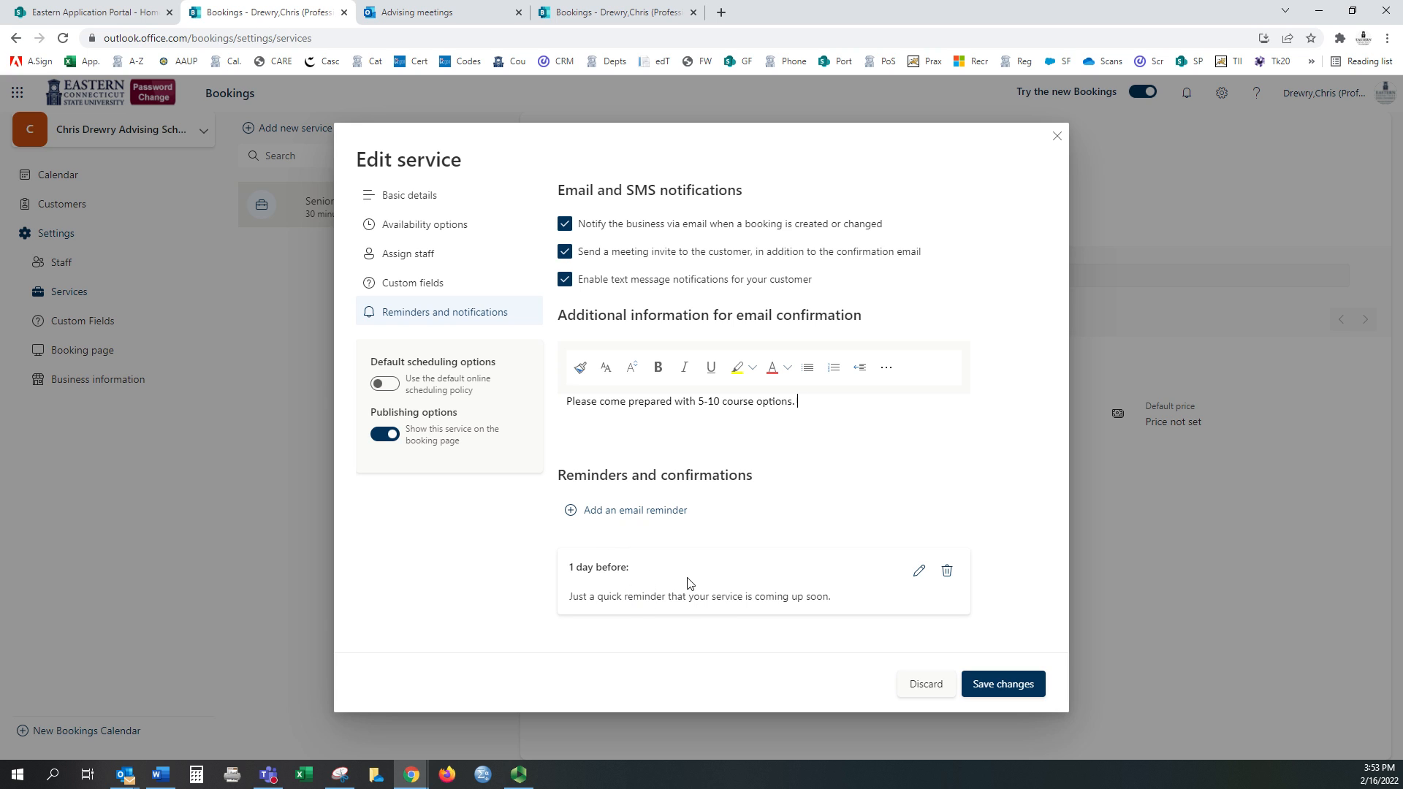
Step: Send the 1-day reminder to the Customer, reworded to mention the meeting and ask for classes selected
left_click(919, 574)
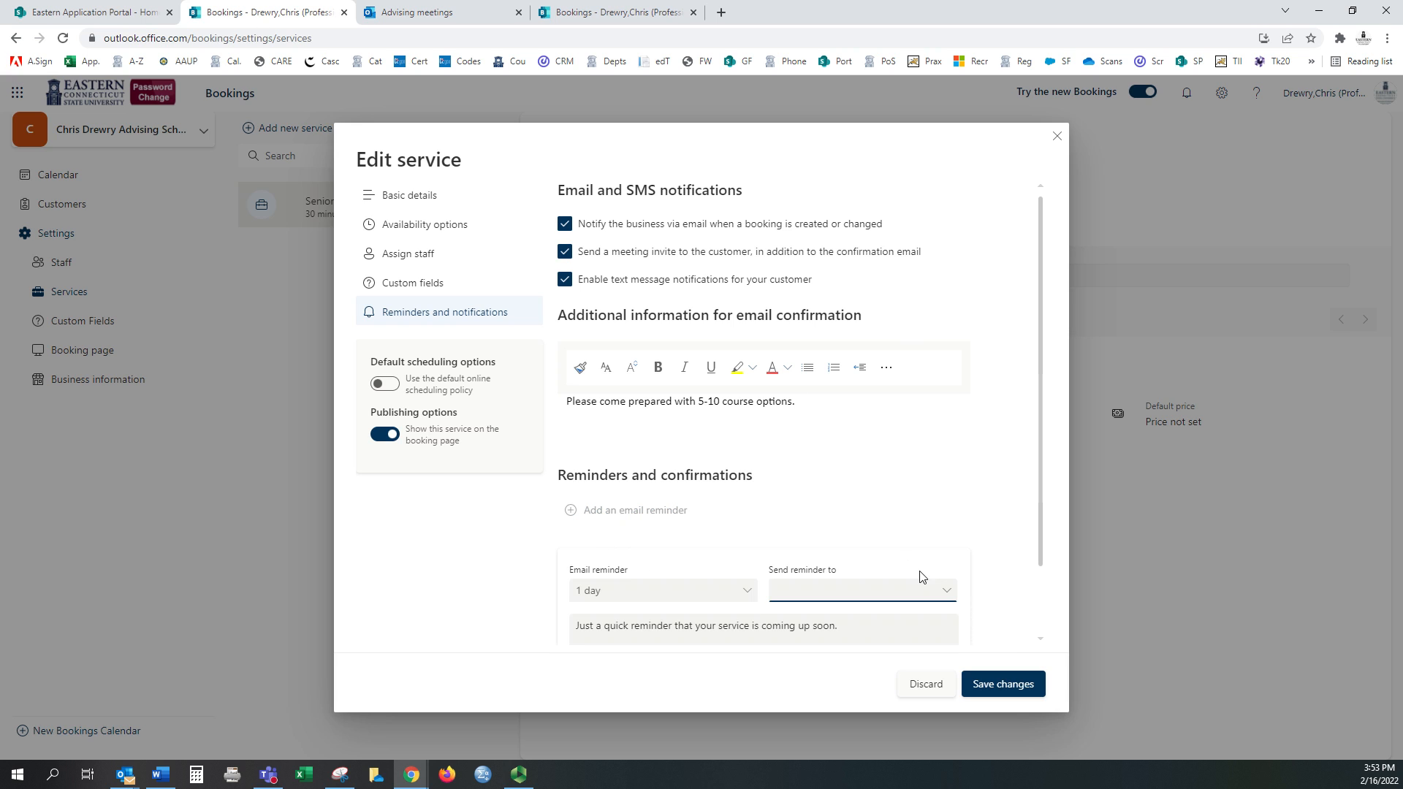
scroll(751, 594, "down", 1)
left_click(804, 518)
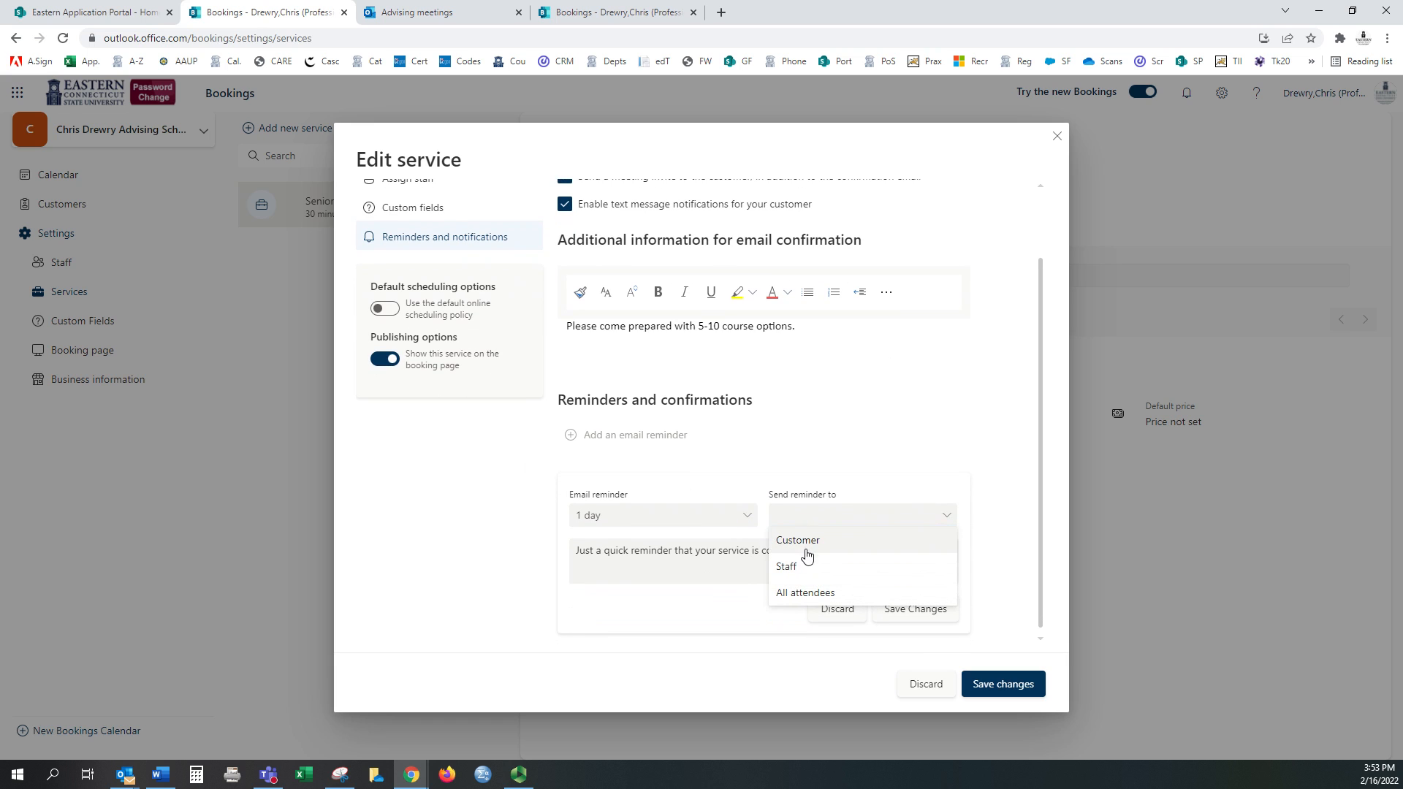
left_click(802, 536)
left_click(823, 527)
left_click(802, 536)
left_click(863, 557)
double_click(725, 553)
type("eting ")
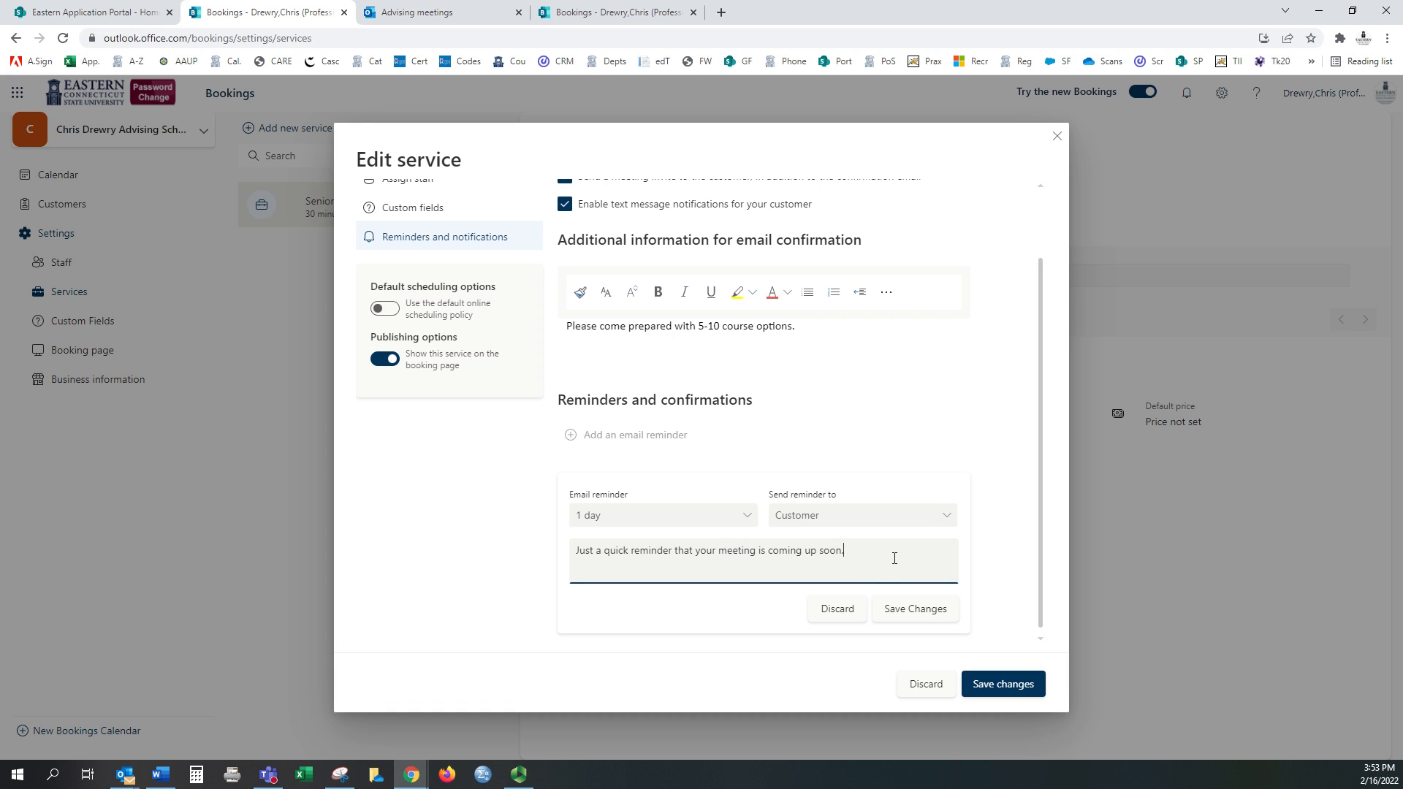
type("Please me")
type("ke sure to come with your classes selected.")
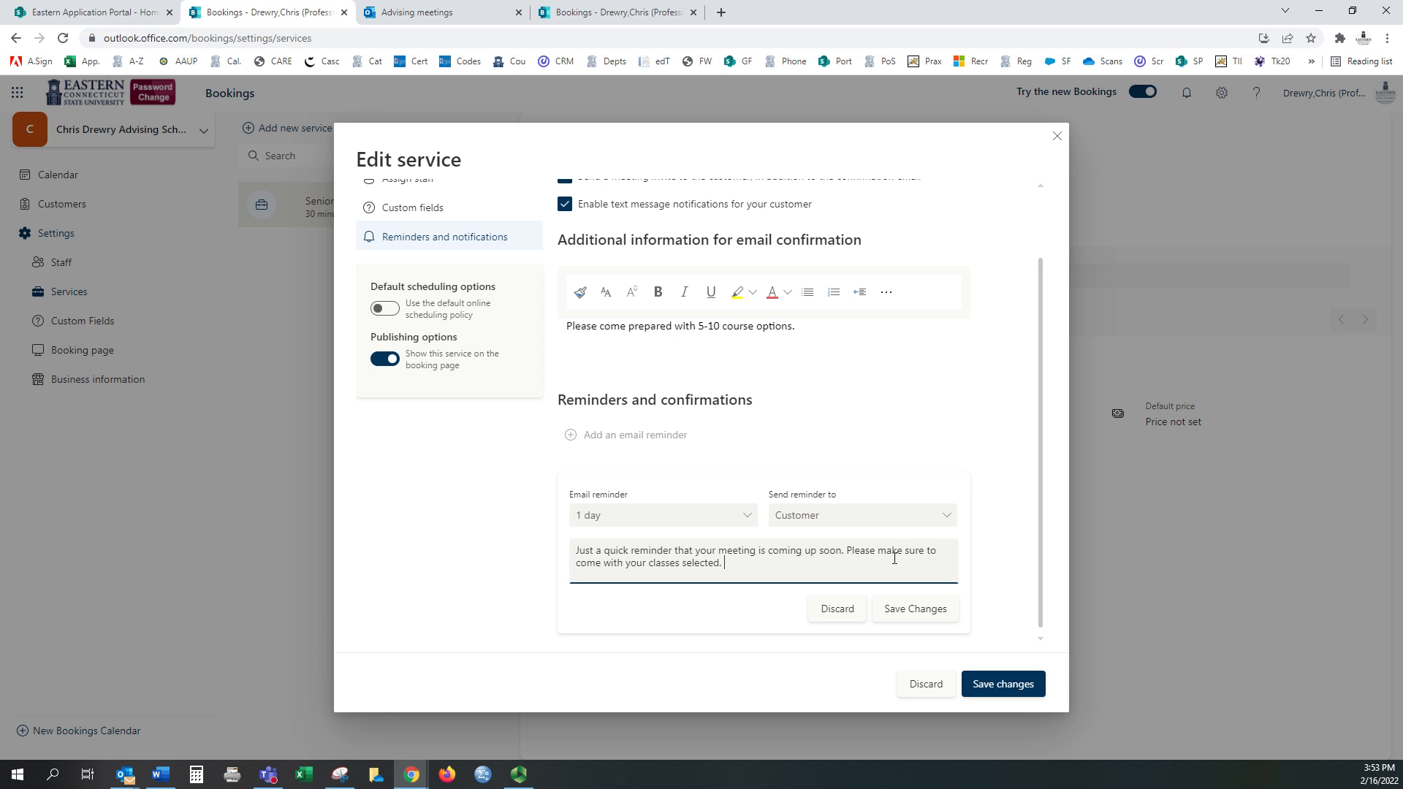
left_click(921, 609)
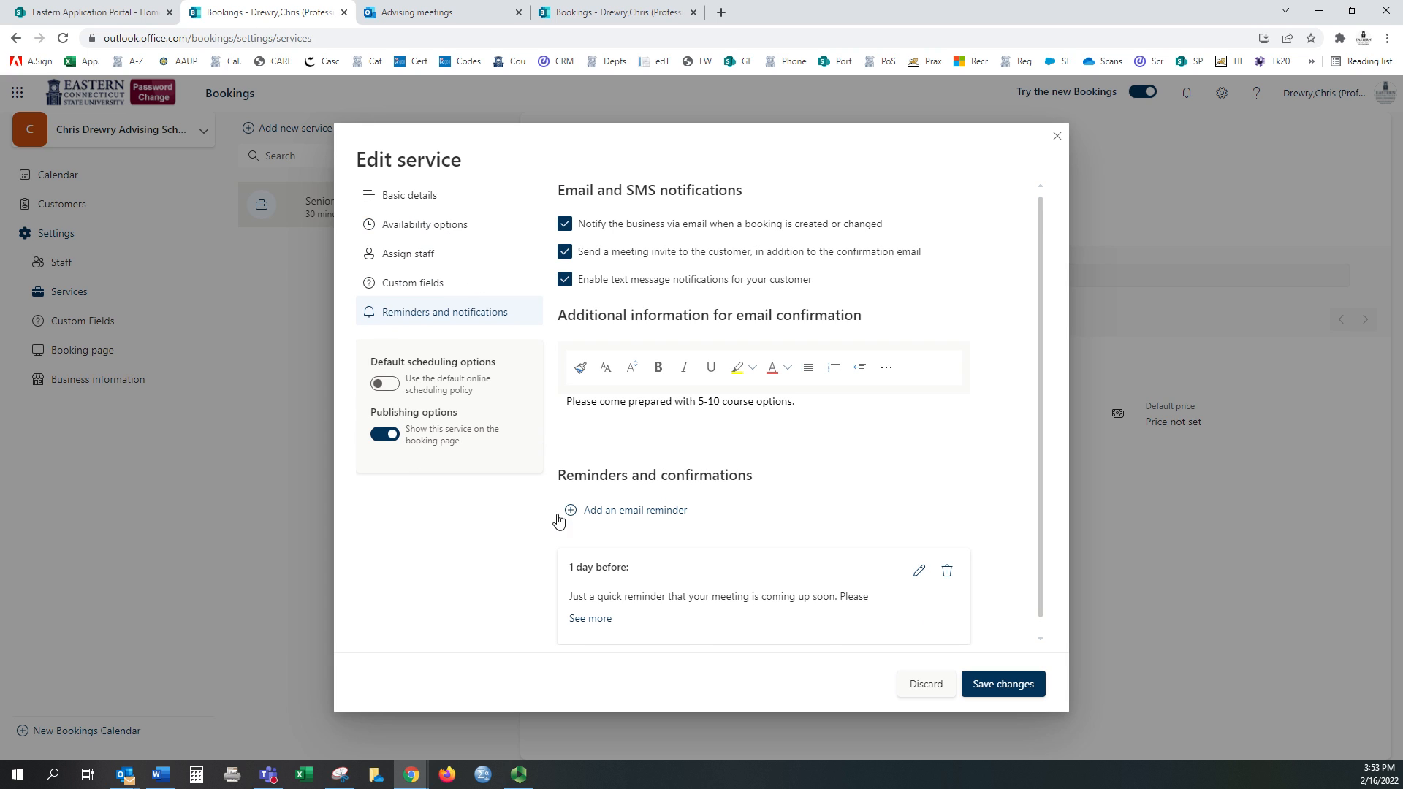
scroll(560, 520, "down", 1)
Step: Save the Senior service and duplicate it, retitling the copy 'Junior Advising Week'
left_click(1020, 686)
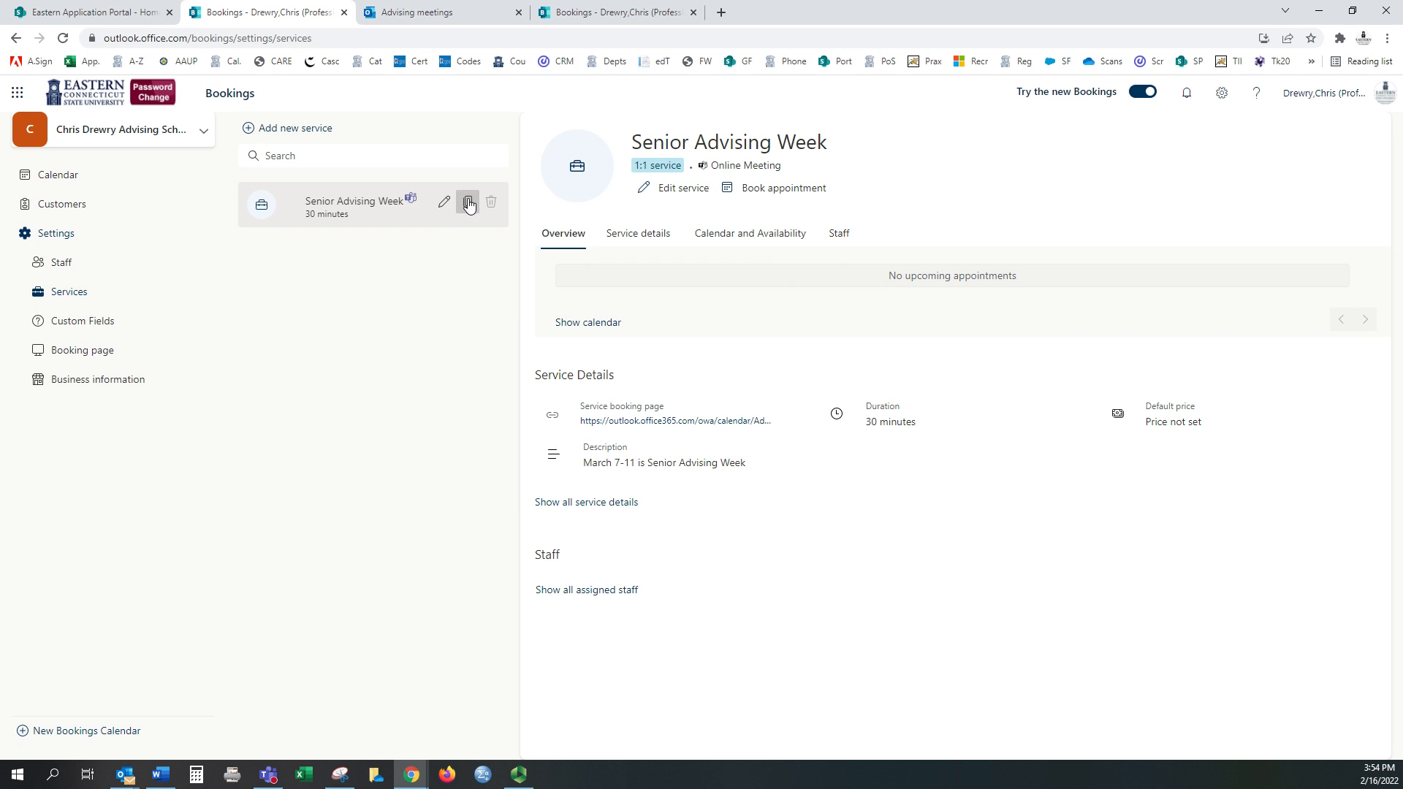
left_click(469, 205)
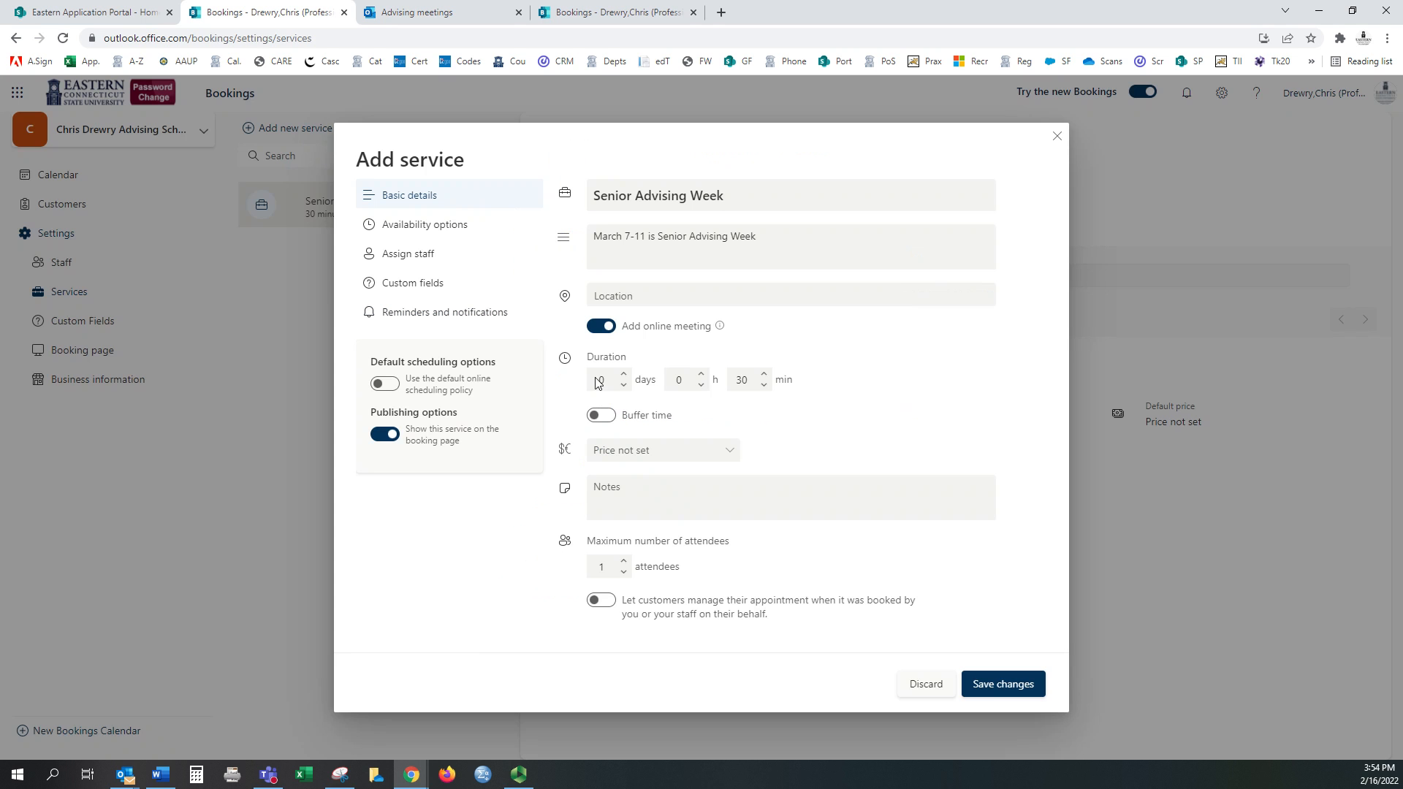
left_click_drag(634, 200, 546, 199)
type("Junior")
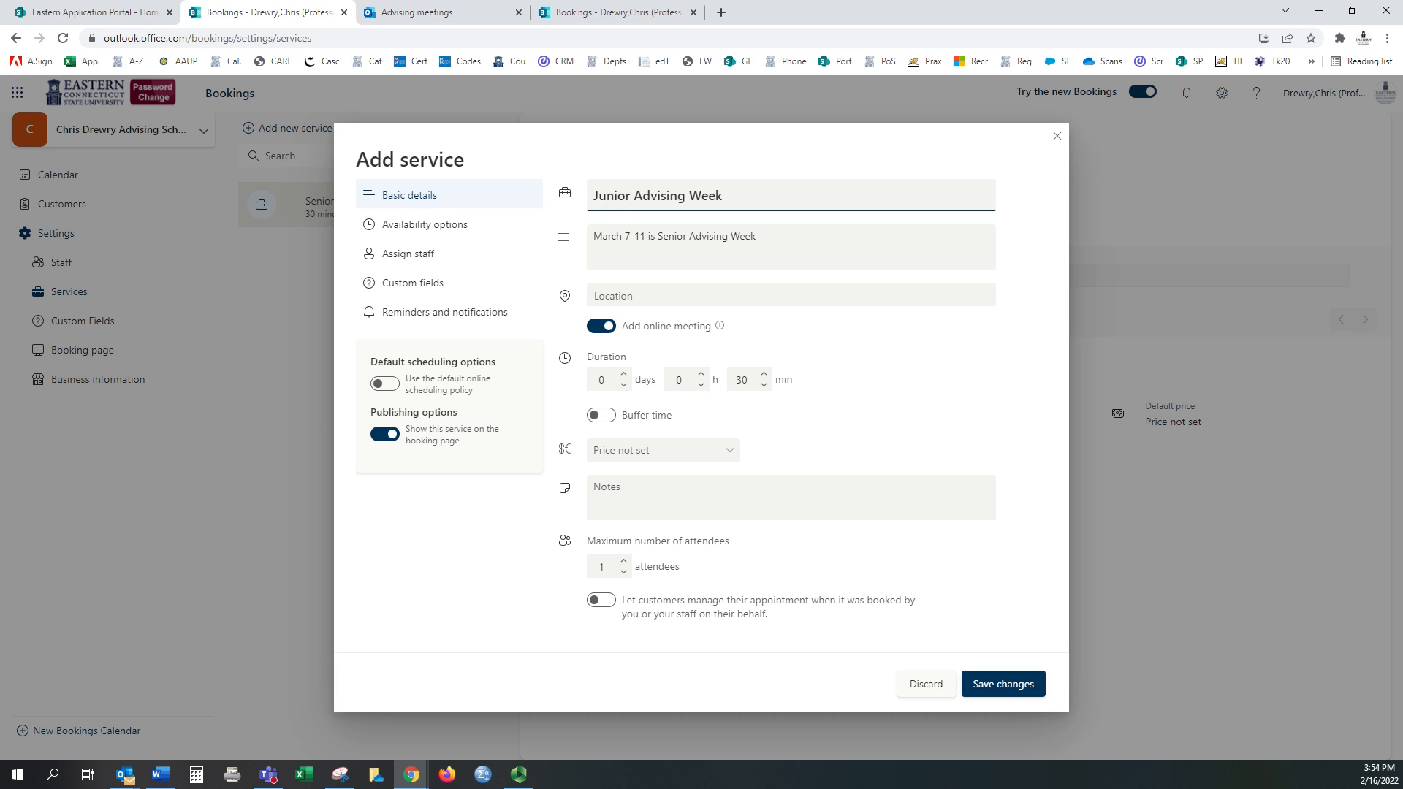
Step: Change the copy's description to 'March 21-25 is Junior Advising Week'
left_click_drag(643, 234, 615, 235)
left_click_drag(780, 247, 627, 249)
type("21-2")
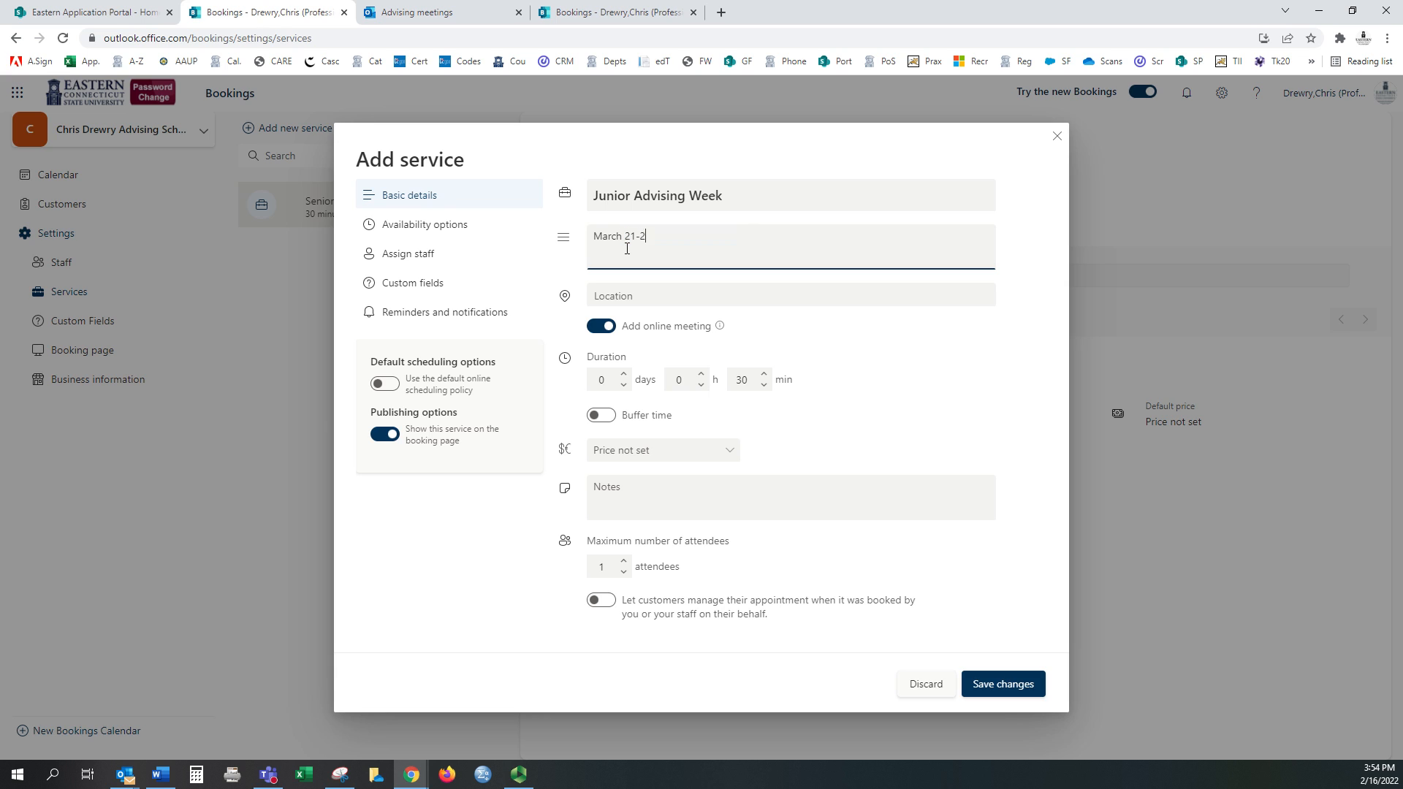
type("5 is Junior Advisign")
key("BackSpace")
key("BackSpace")
key("BackSpace")
type("ng Week")
left_click(424, 229)
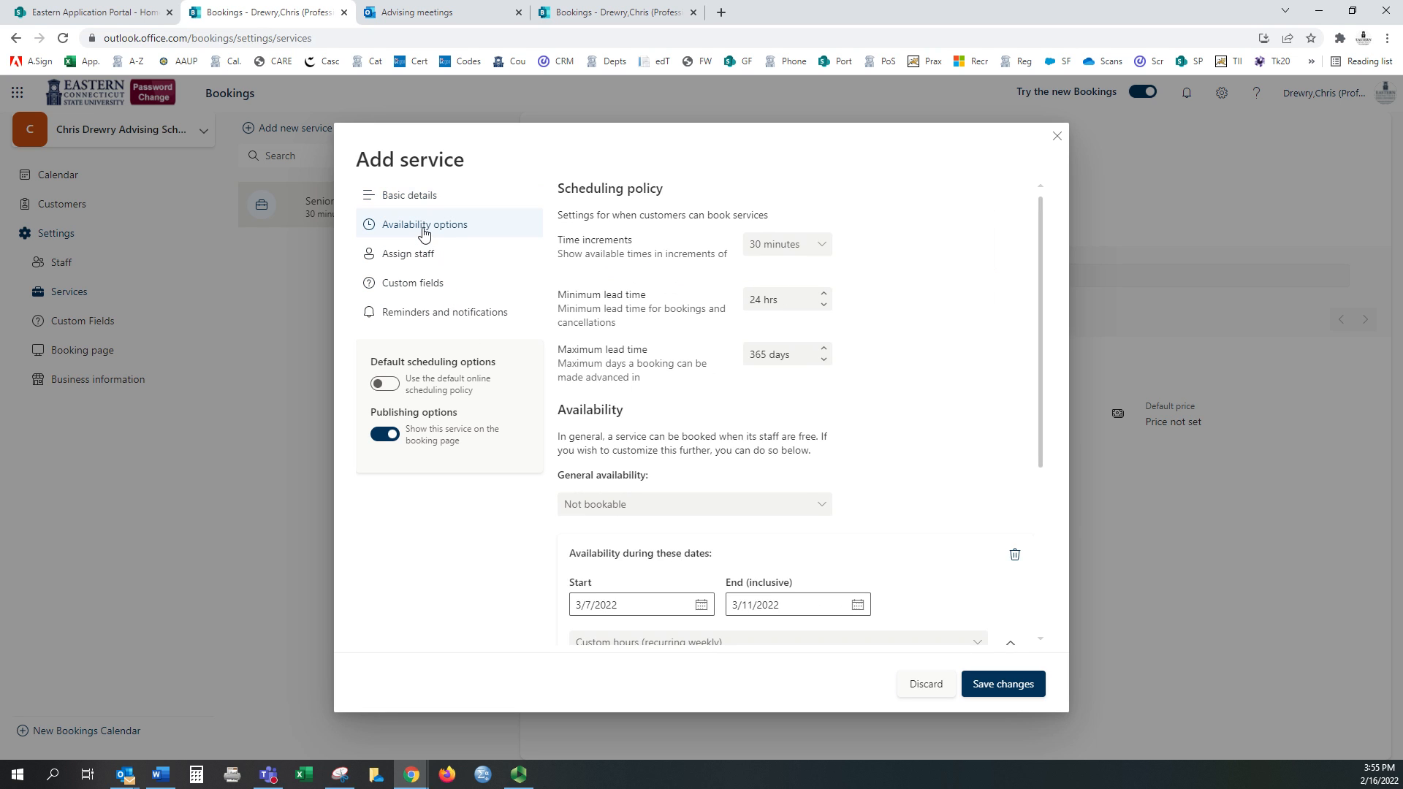
Step: Make Junior Advising Week available March 21 to March 25, 2022, and save the service
left_click(700, 607)
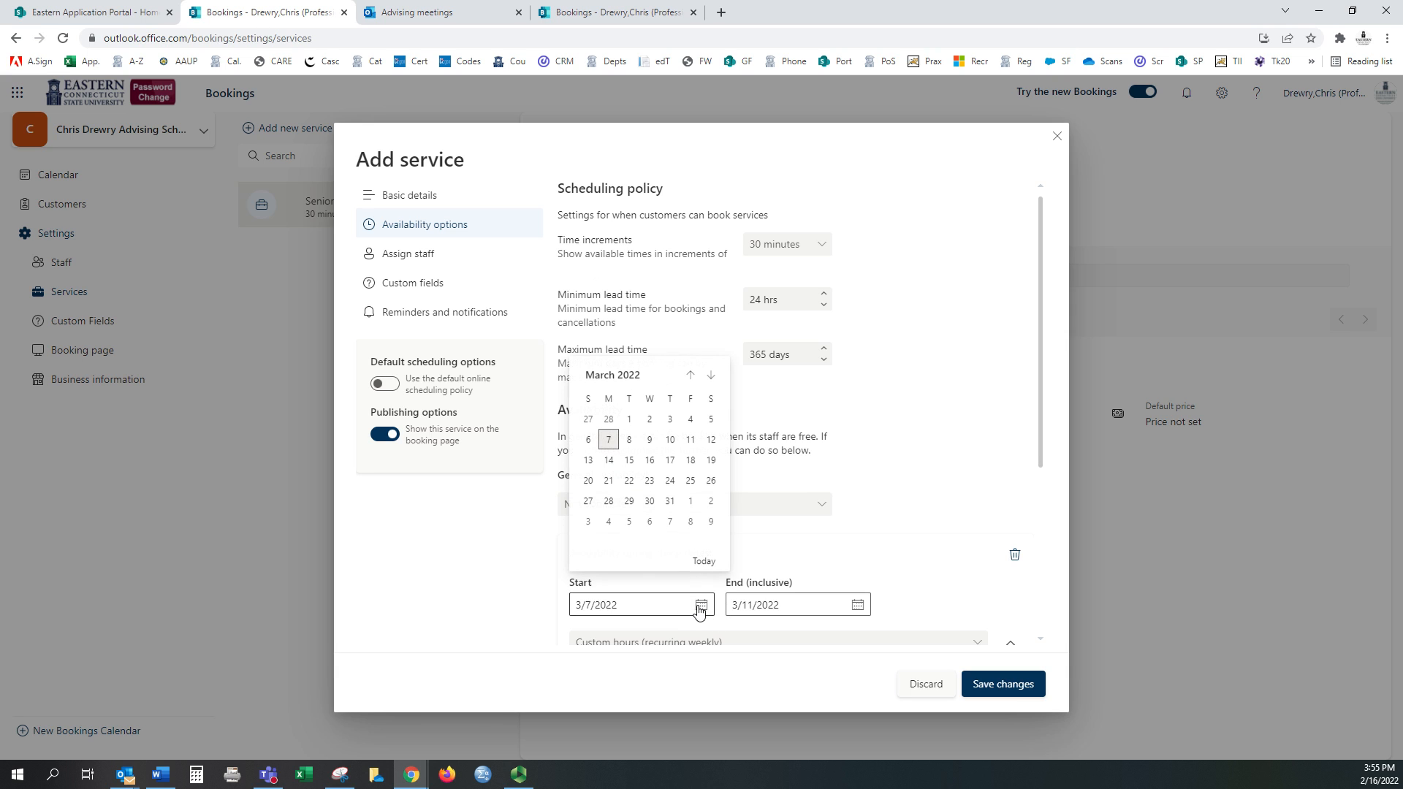
left_click(608, 480)
left_click(856, 607)
left_click(846, 503)
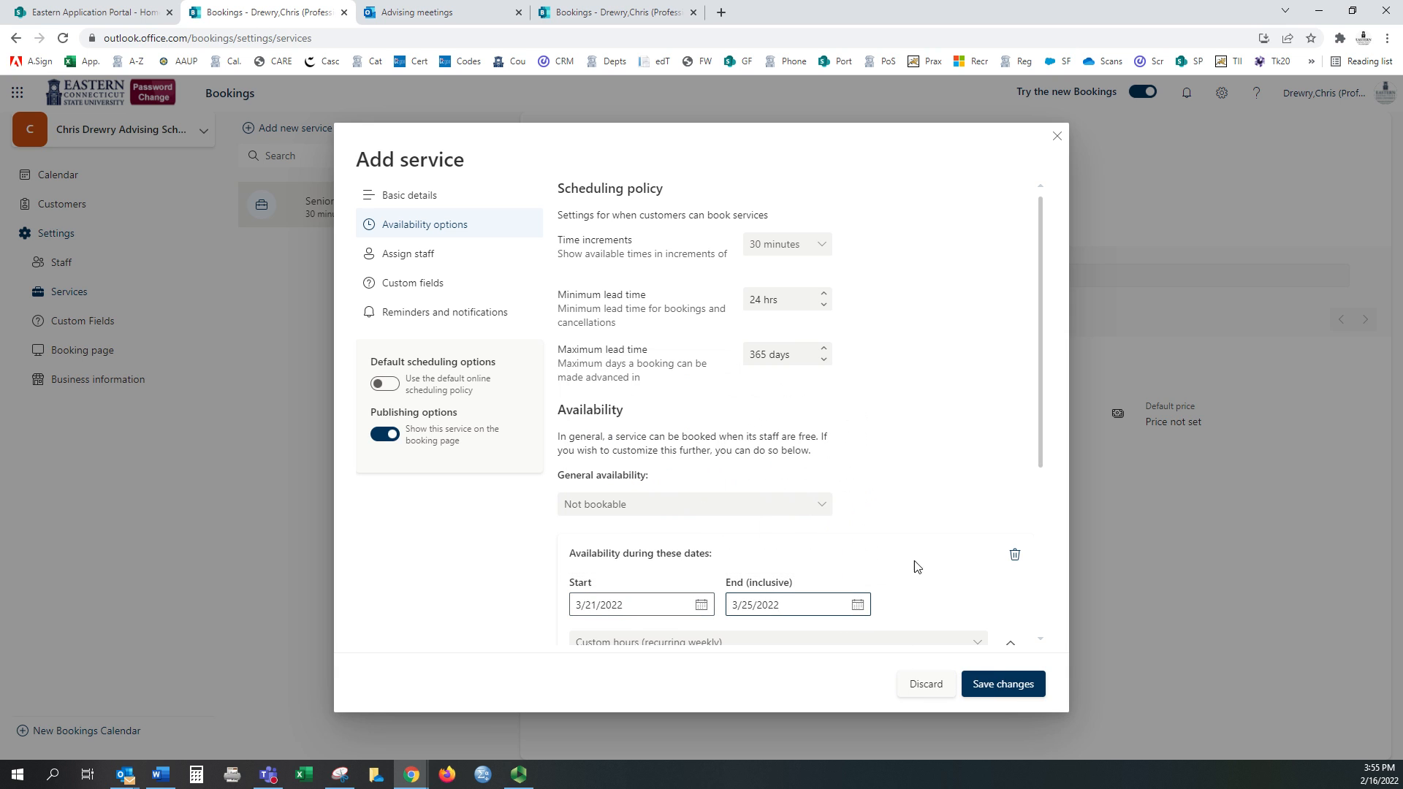
scroll(889, 557, "down", 3)
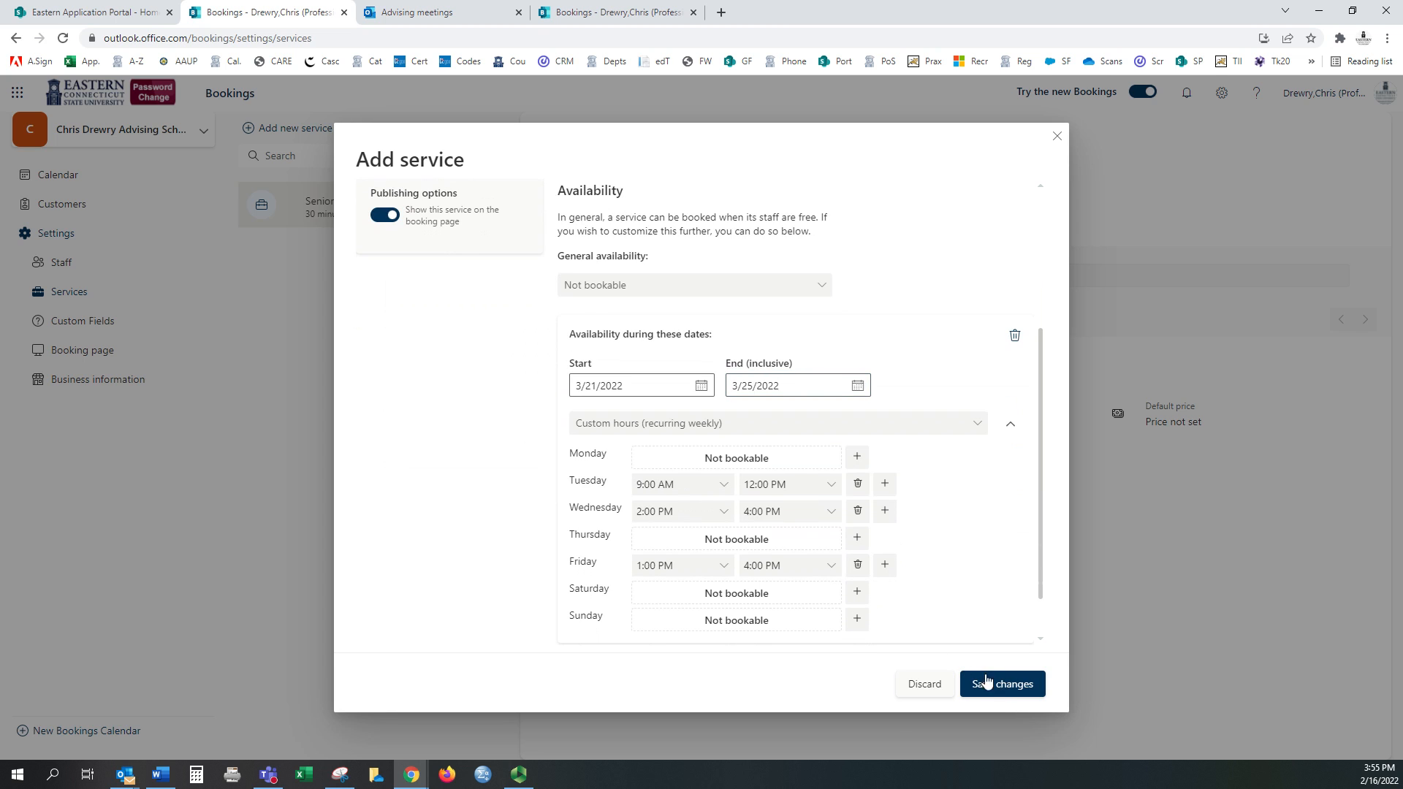
left_click(995, 684)
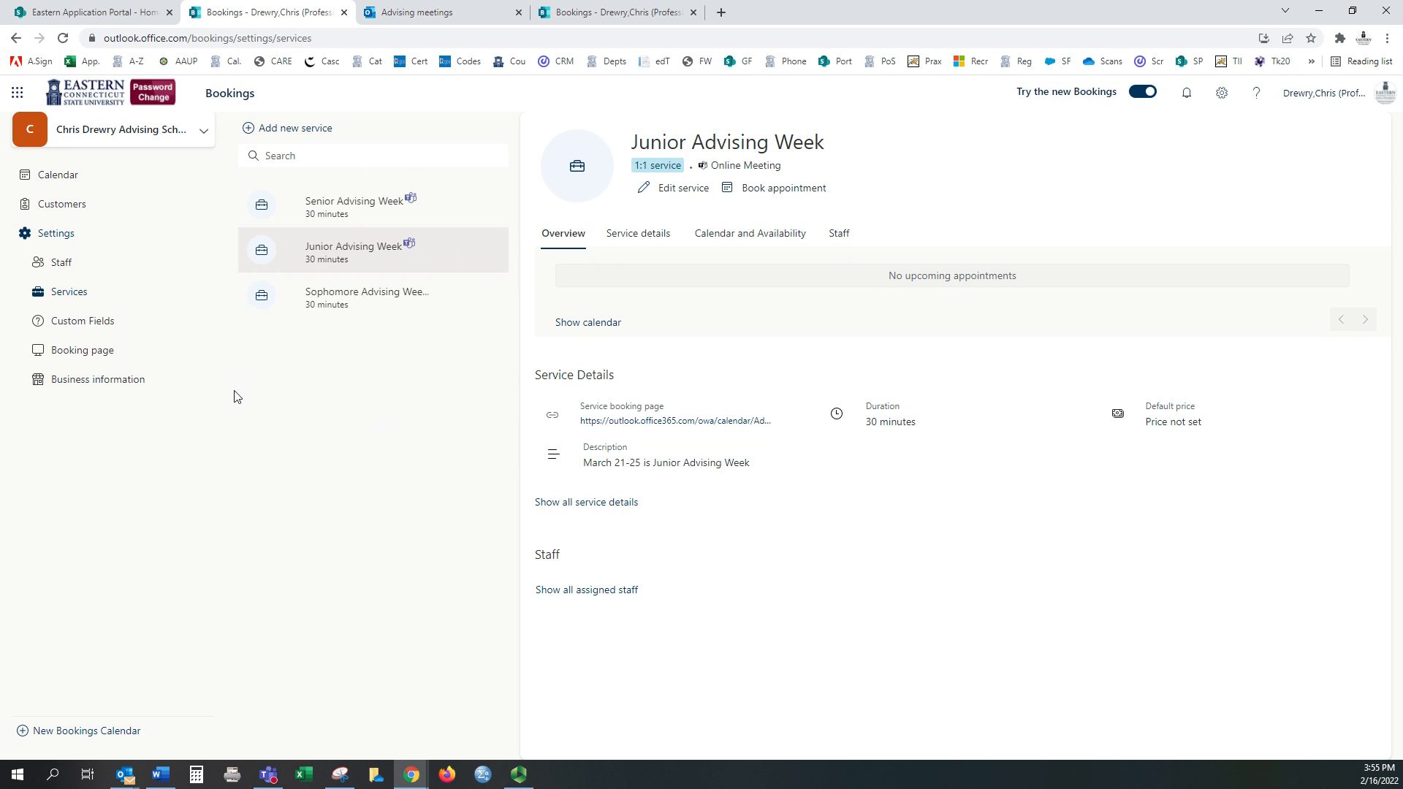
left_click(82, 352)
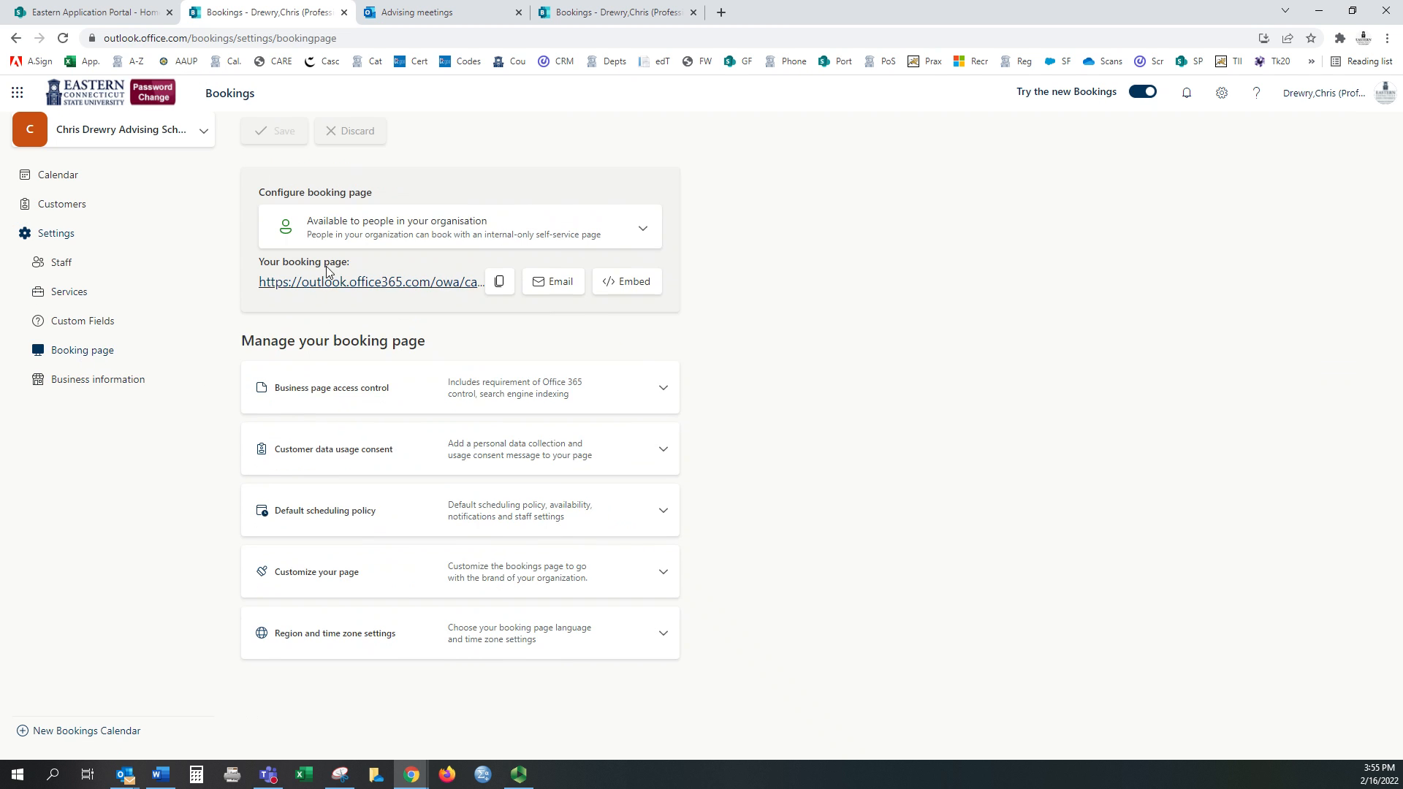
Step: On the public booking page, choose Sophomore Advising Week on April 1 at 2:00 pm
left_click(412, 284)
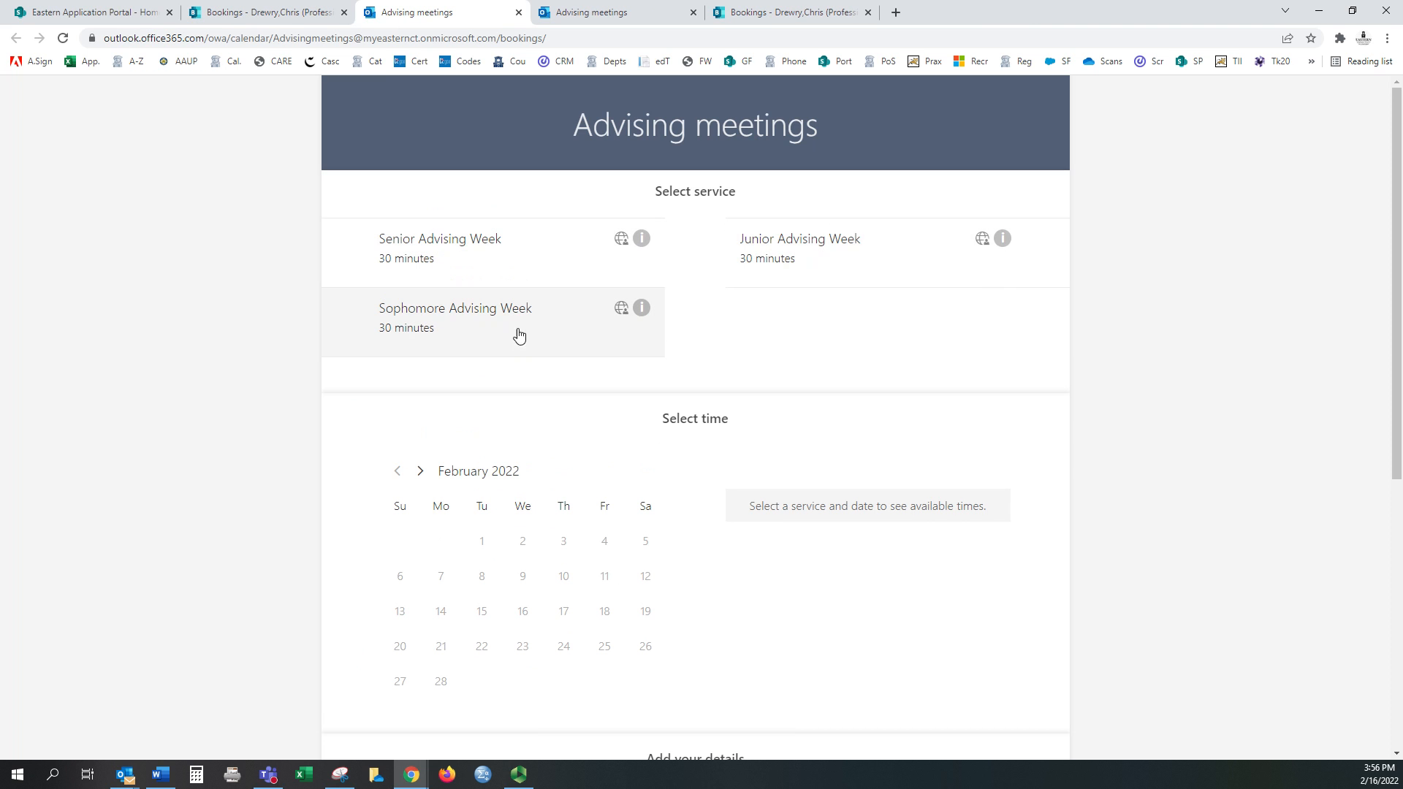
left_click(465, 327)
left_click(420, 471)
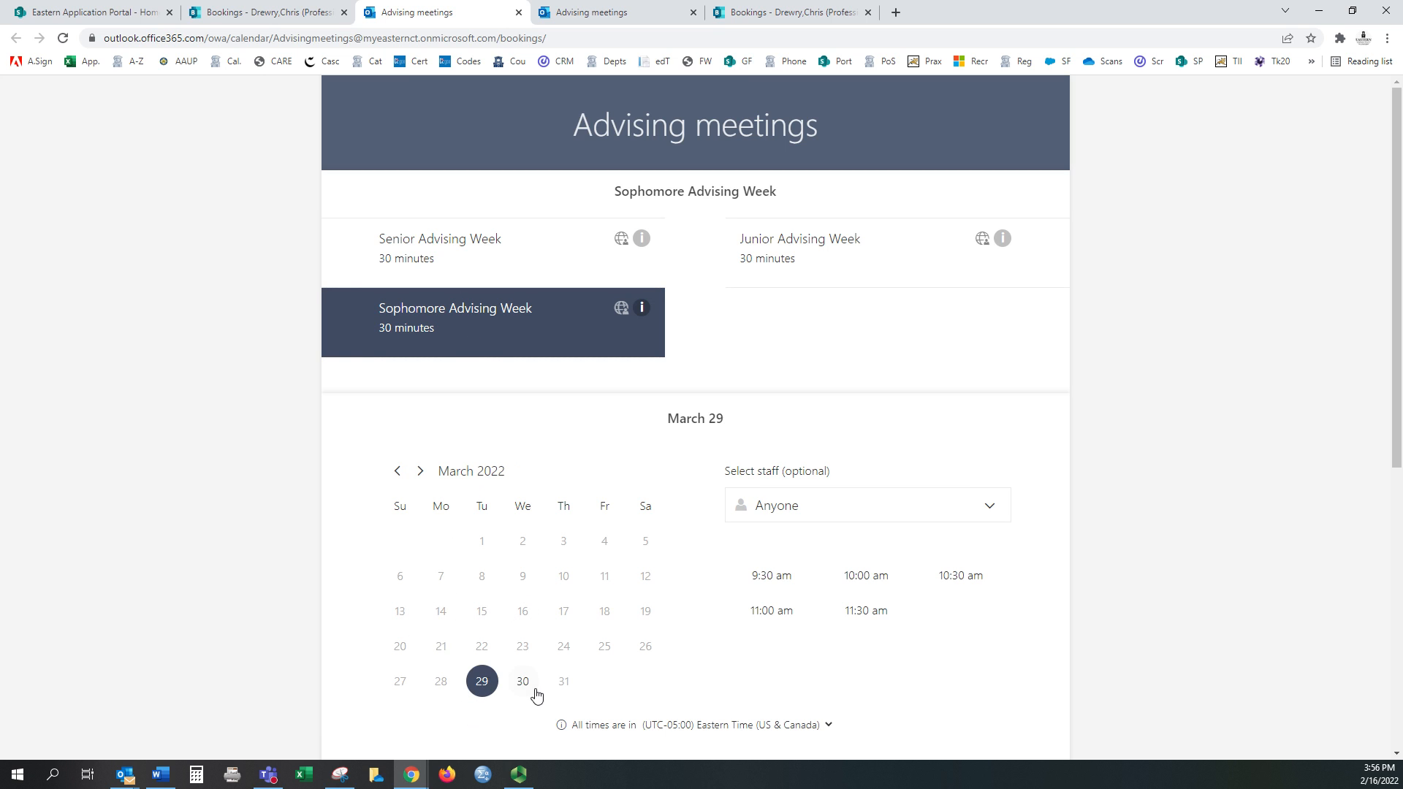
scroll(567, 685, "down", 1)
left_click(531, 614)
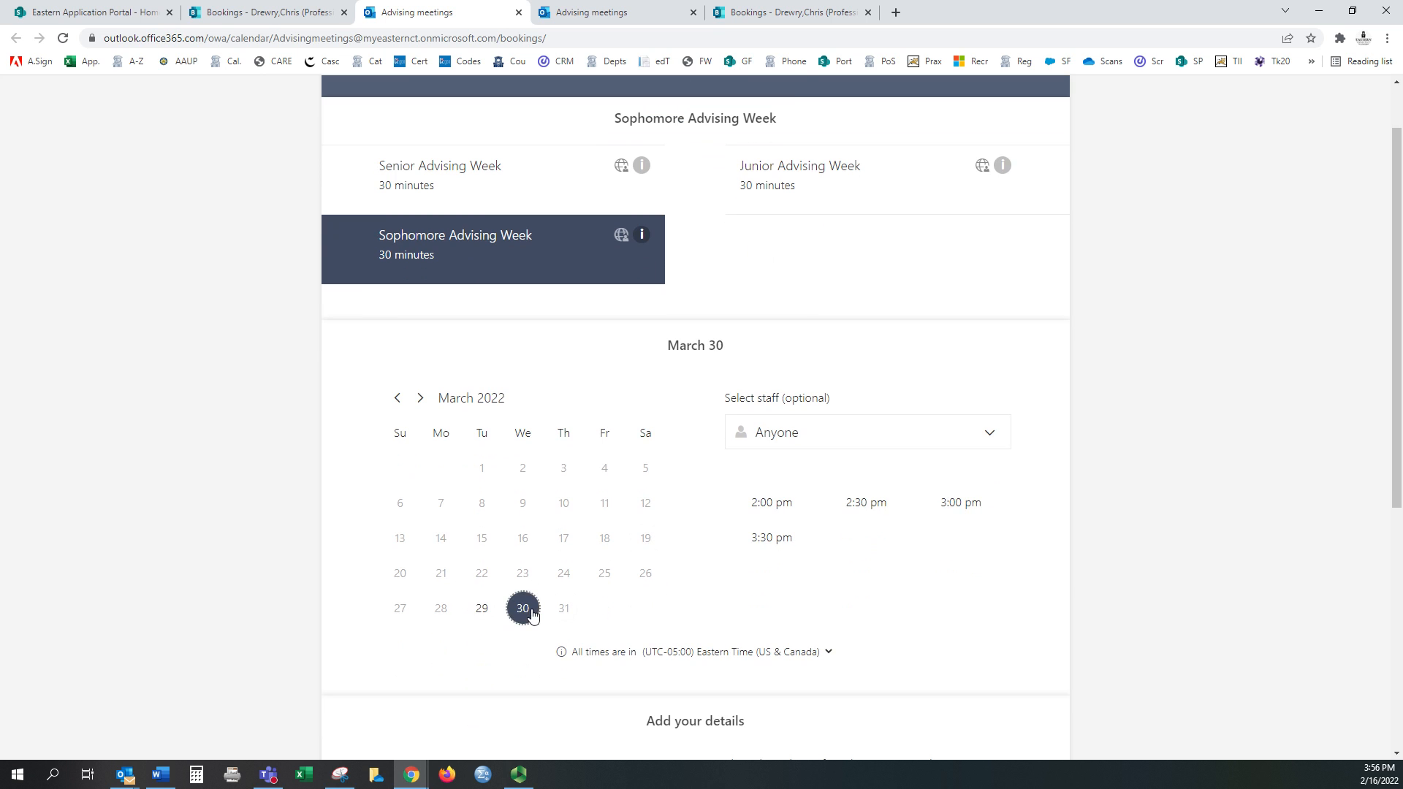
left_click(420, 398)
left_click(604, 468)
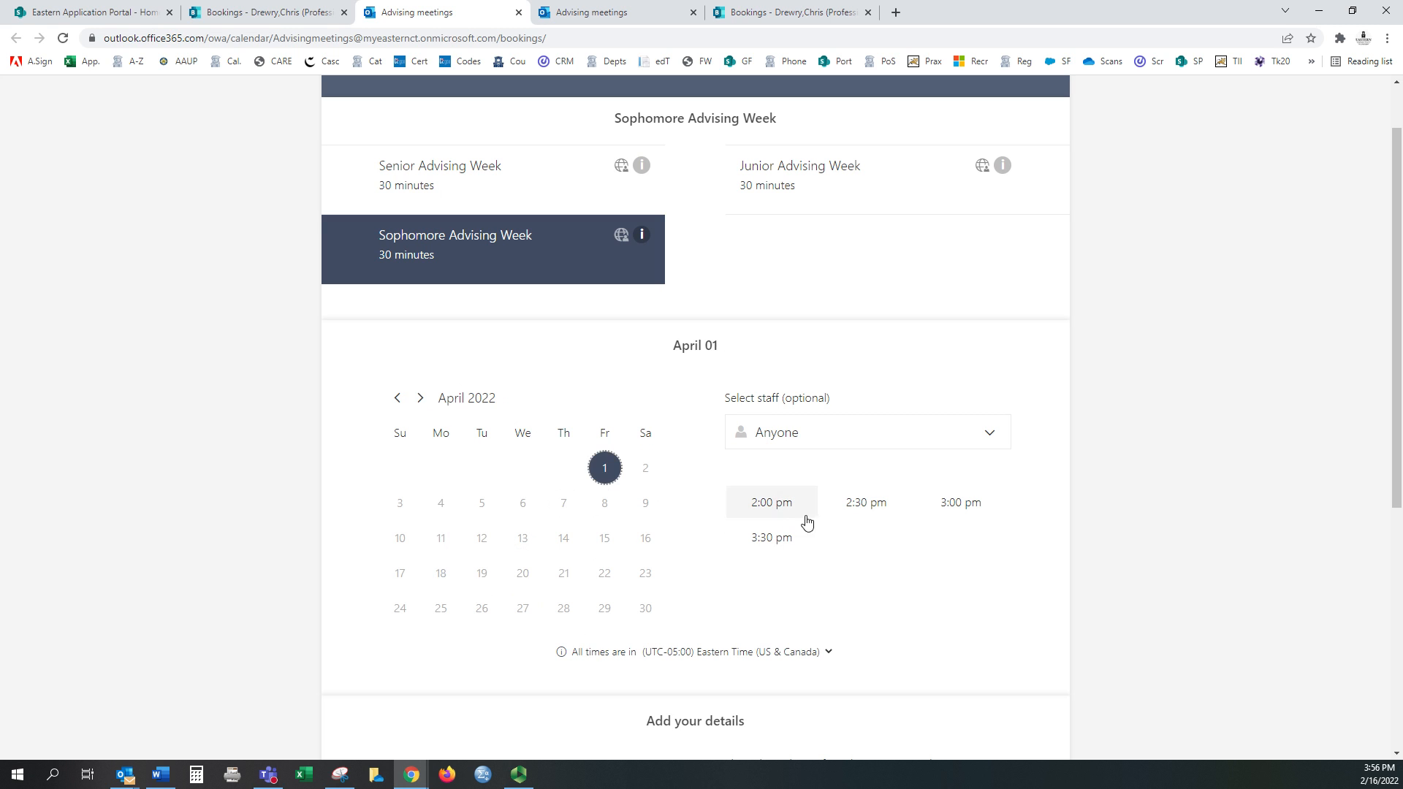
left_click(766, 505)
scroll(770, 555, "down", 4)
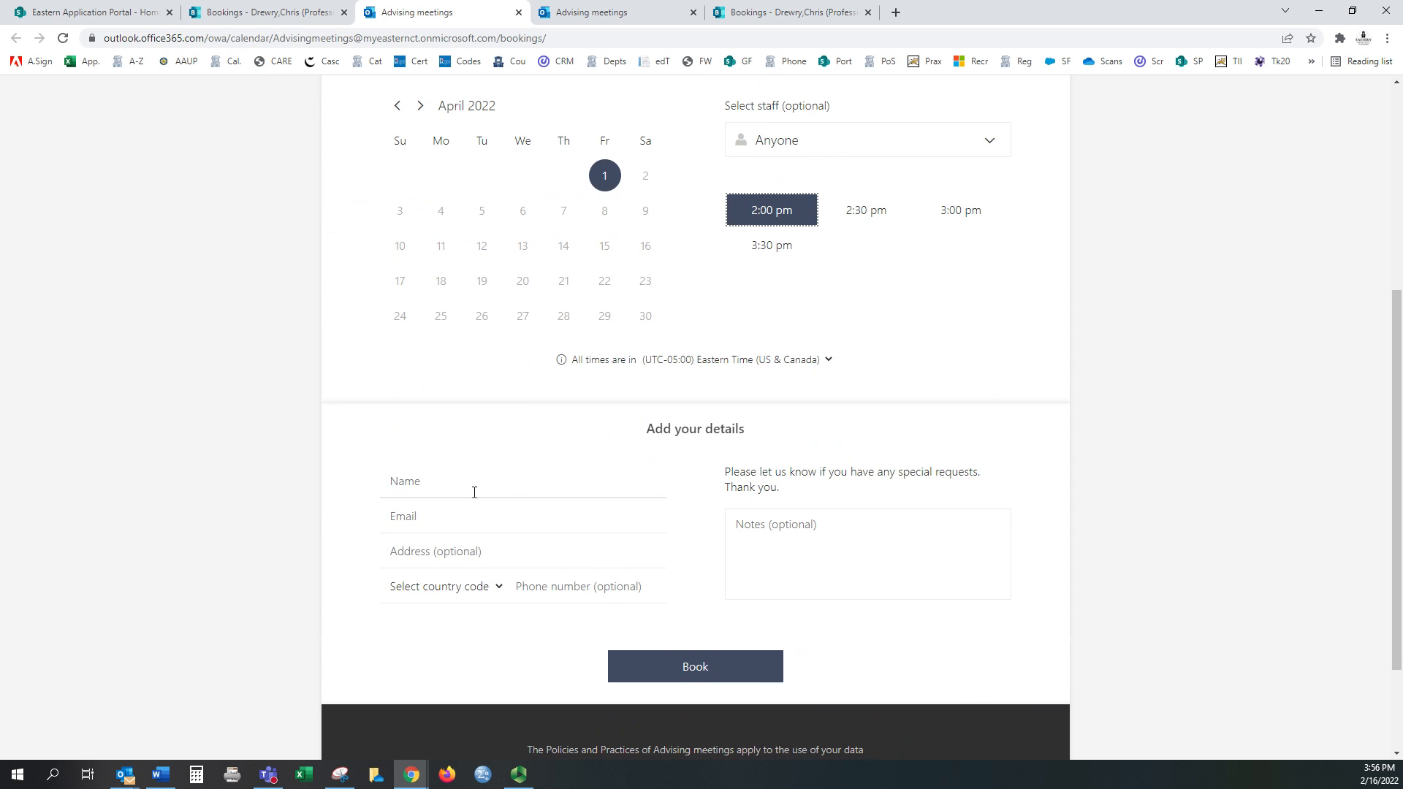
Step: Enter the name 'Test Student' and the customer's e-mail address in the booking form
left_click(450, 483)
type("Test Student")
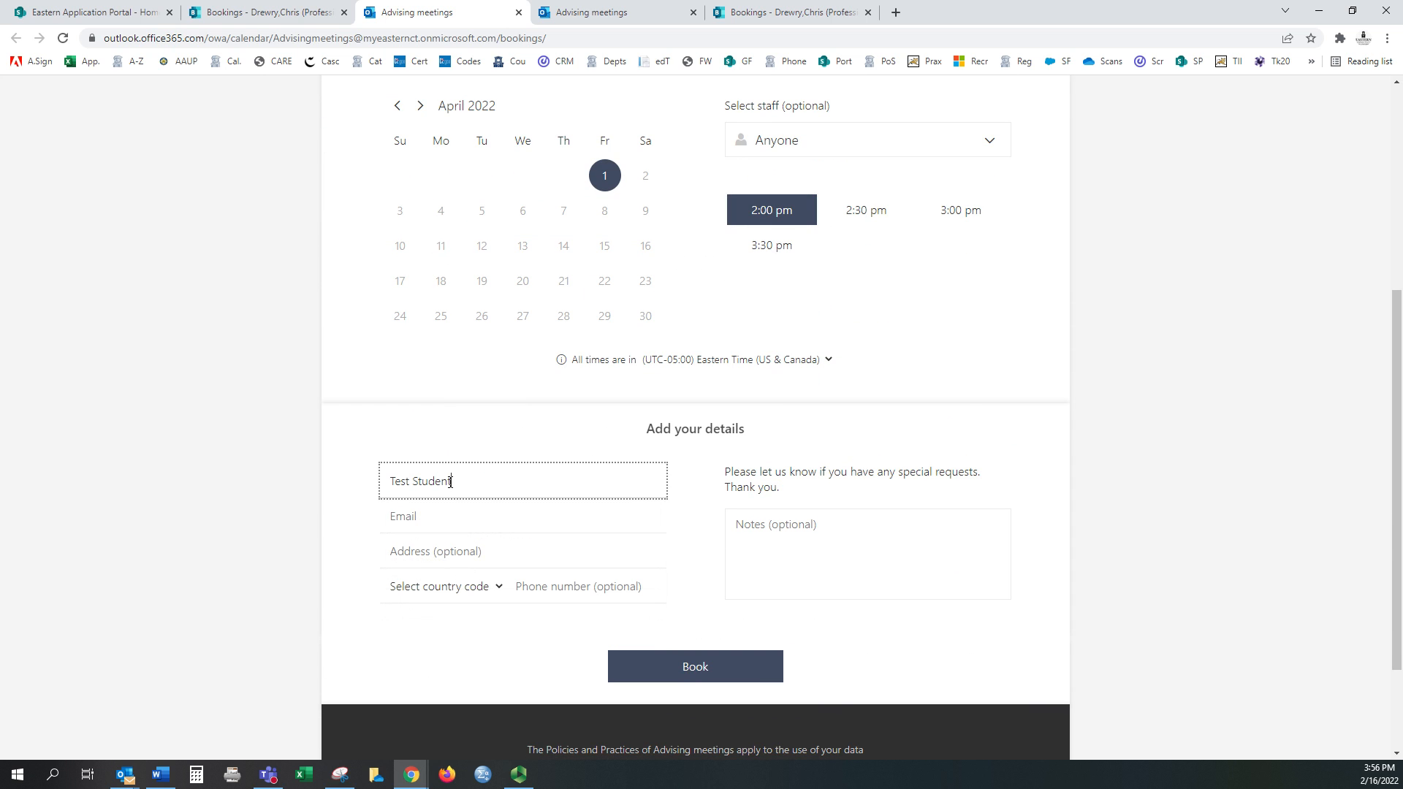
key("Tab")
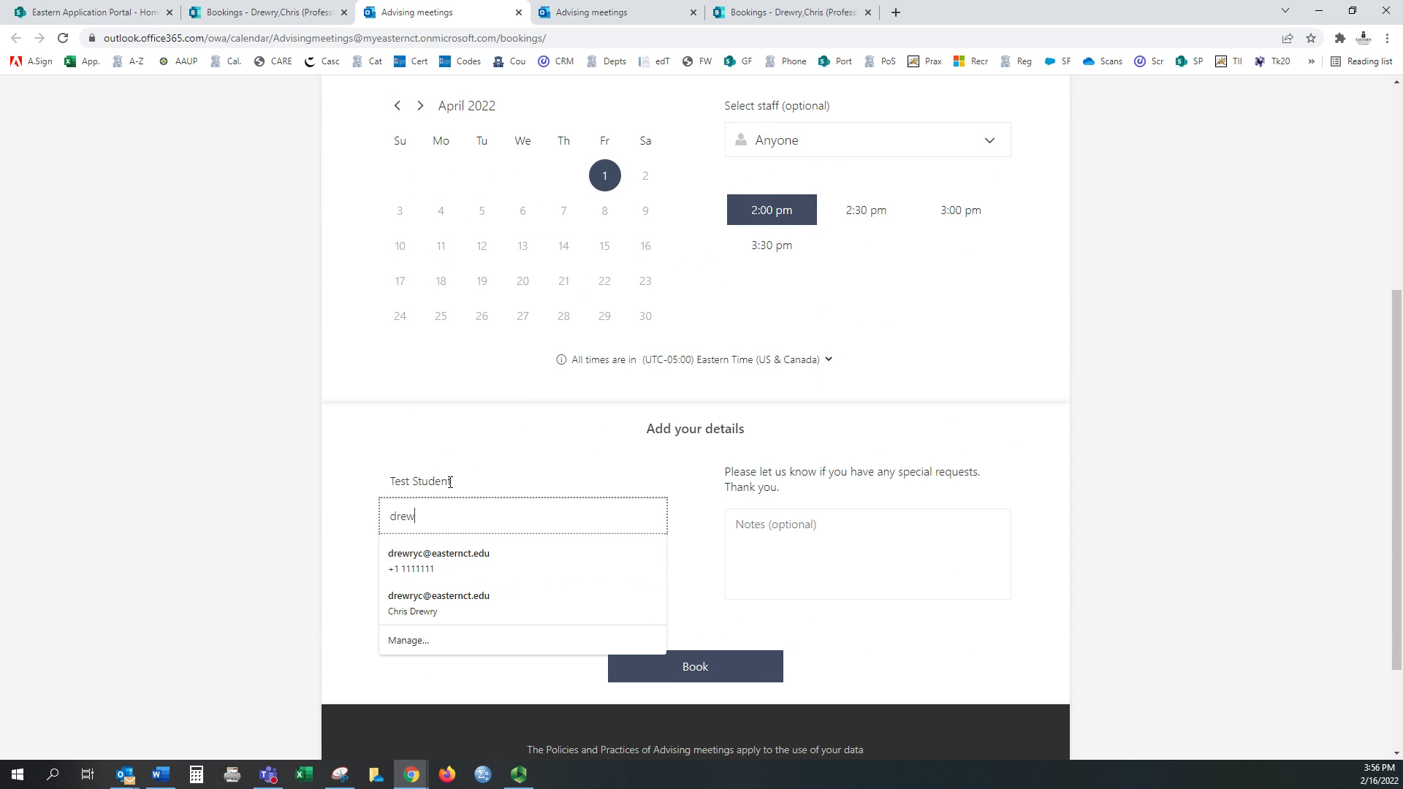
key("Down")
key("Tab")
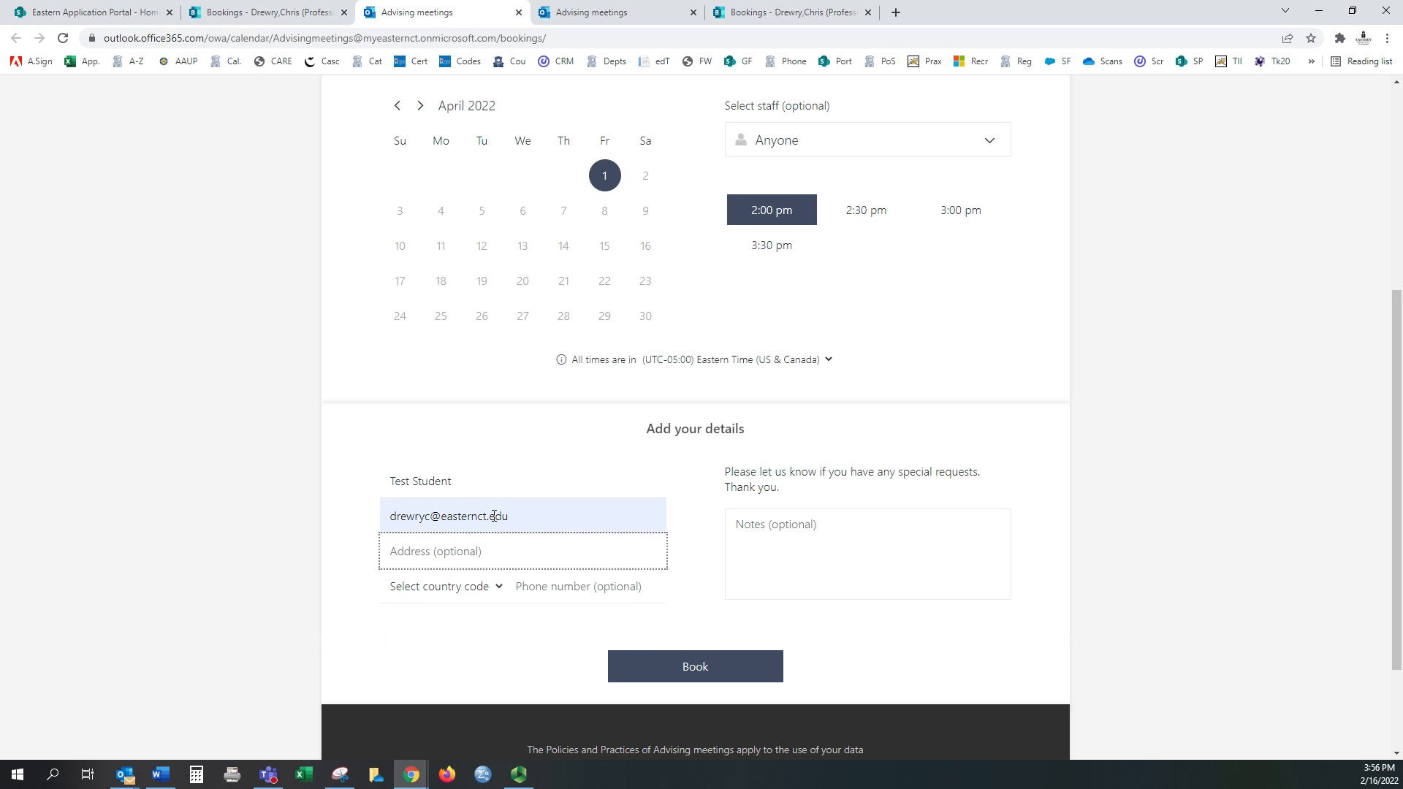
Step: Add the note 'I'd like to discuss an internship' and submit the booking
left_click(802, 533)
type("I'd like")
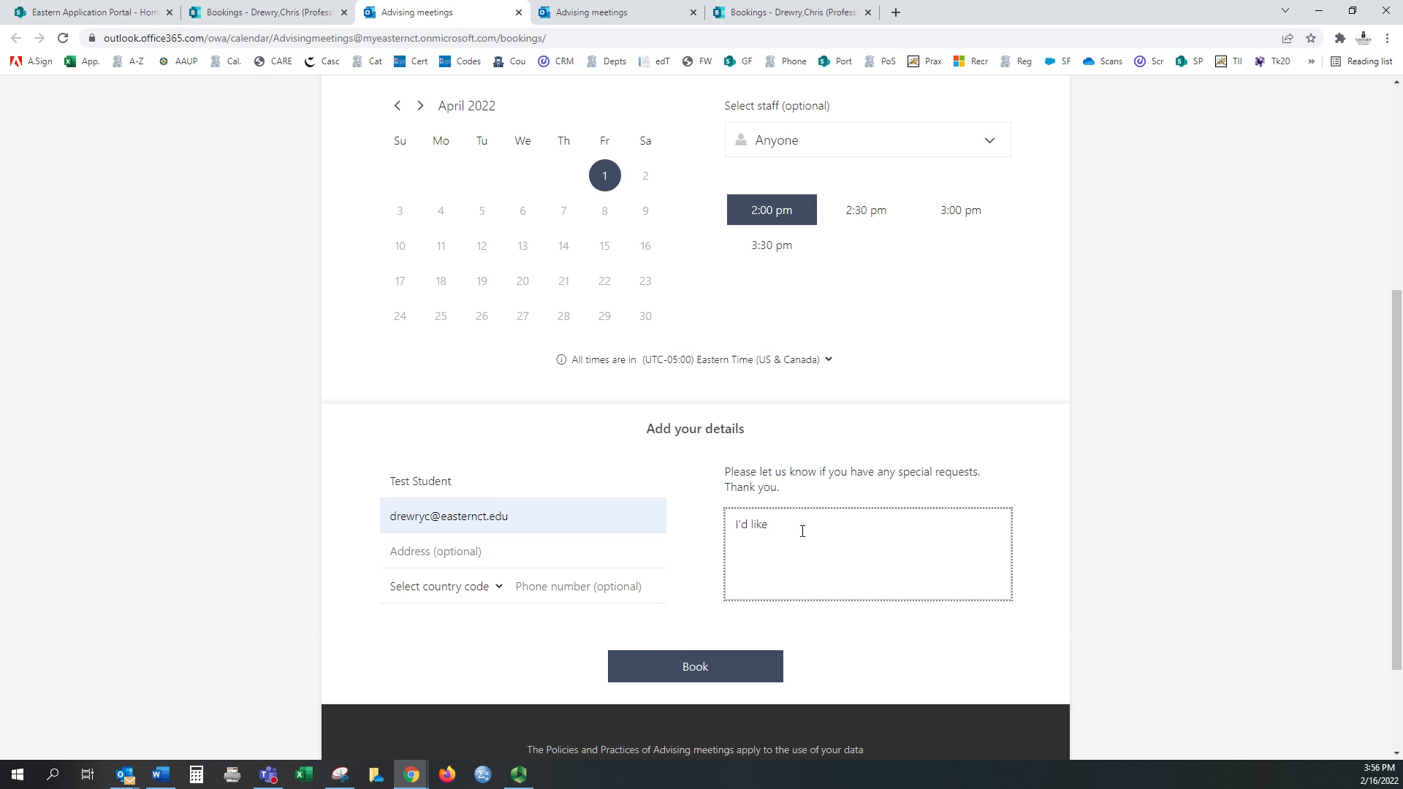
type(" to discuss an internship")
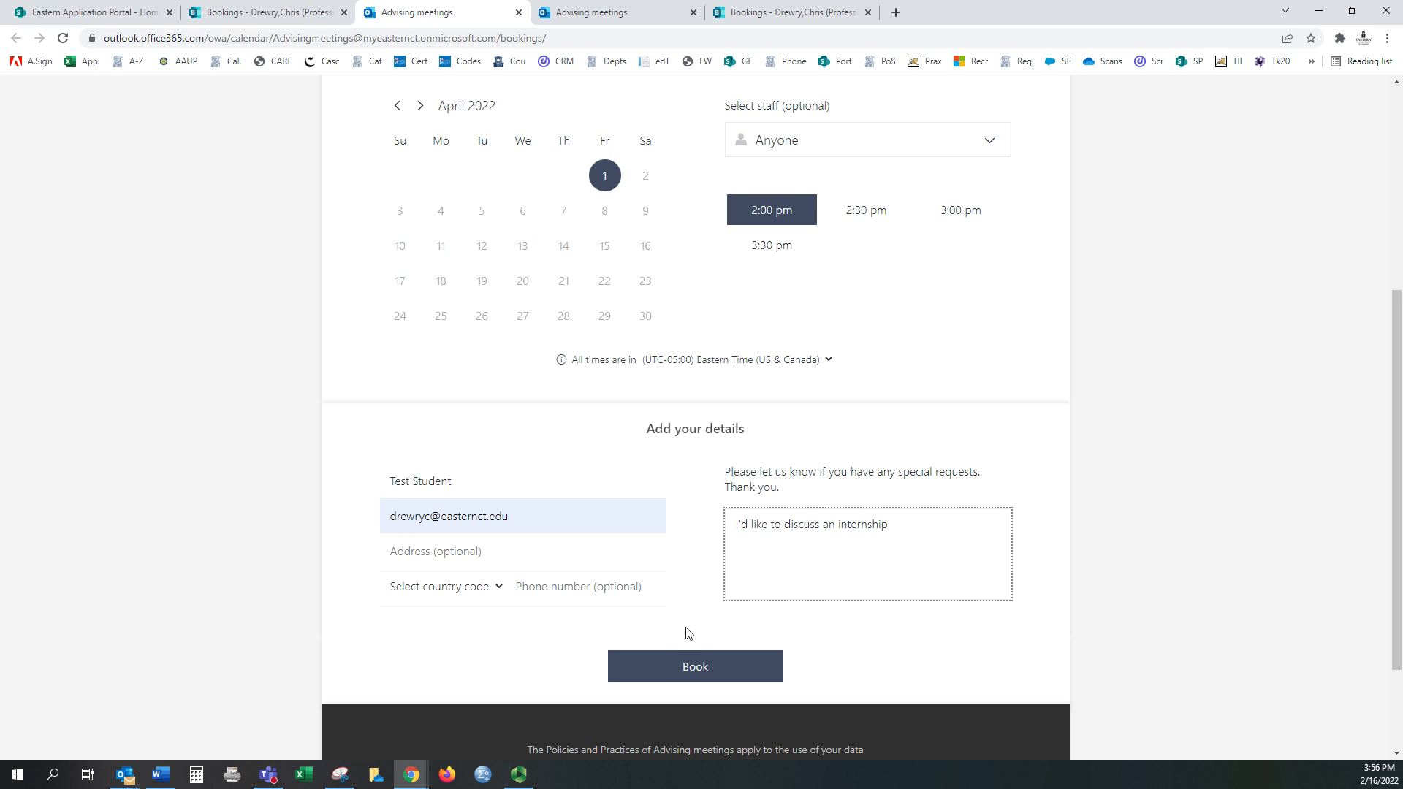
left_click(678, 661)
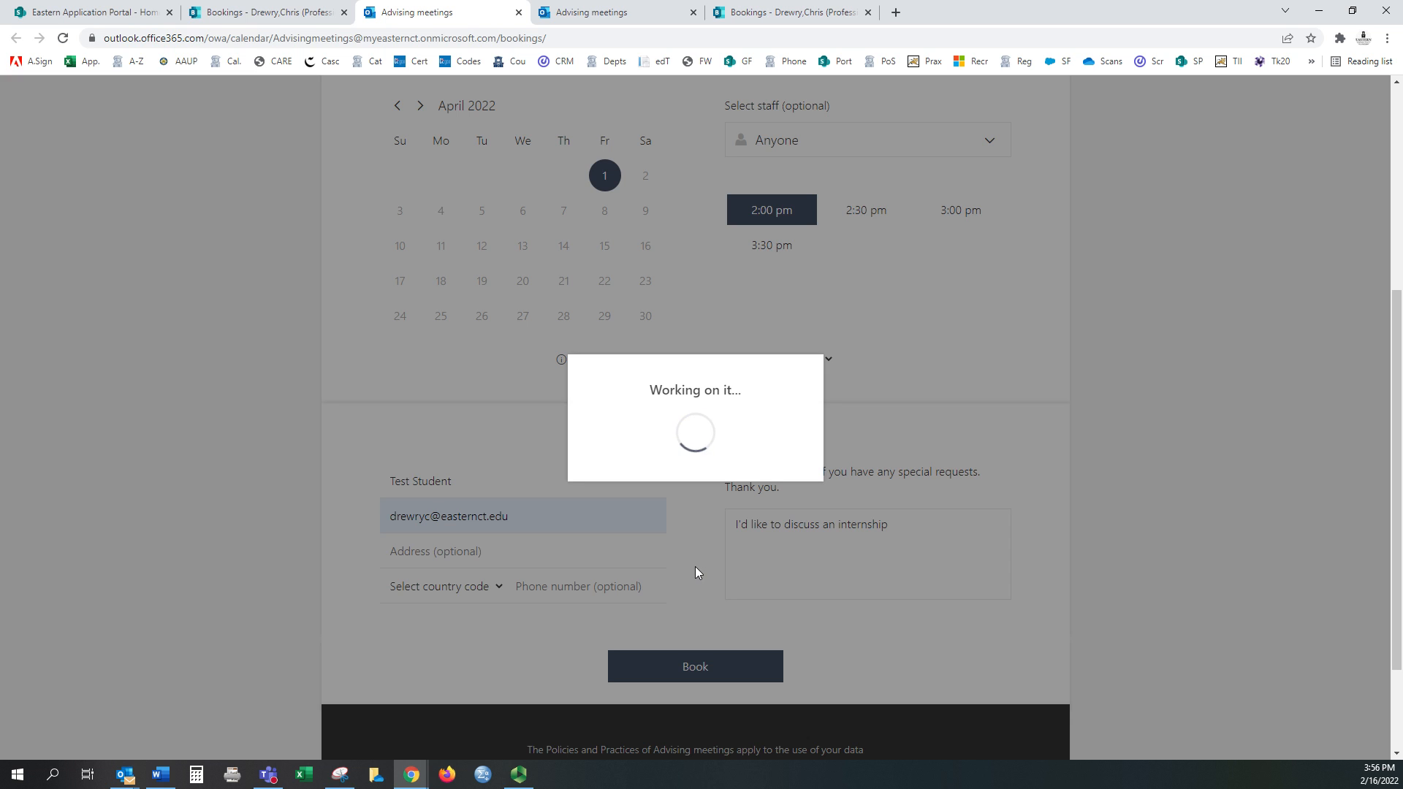
Step: Acknowledge the booking confirmation with OK
left_click(759, 496)
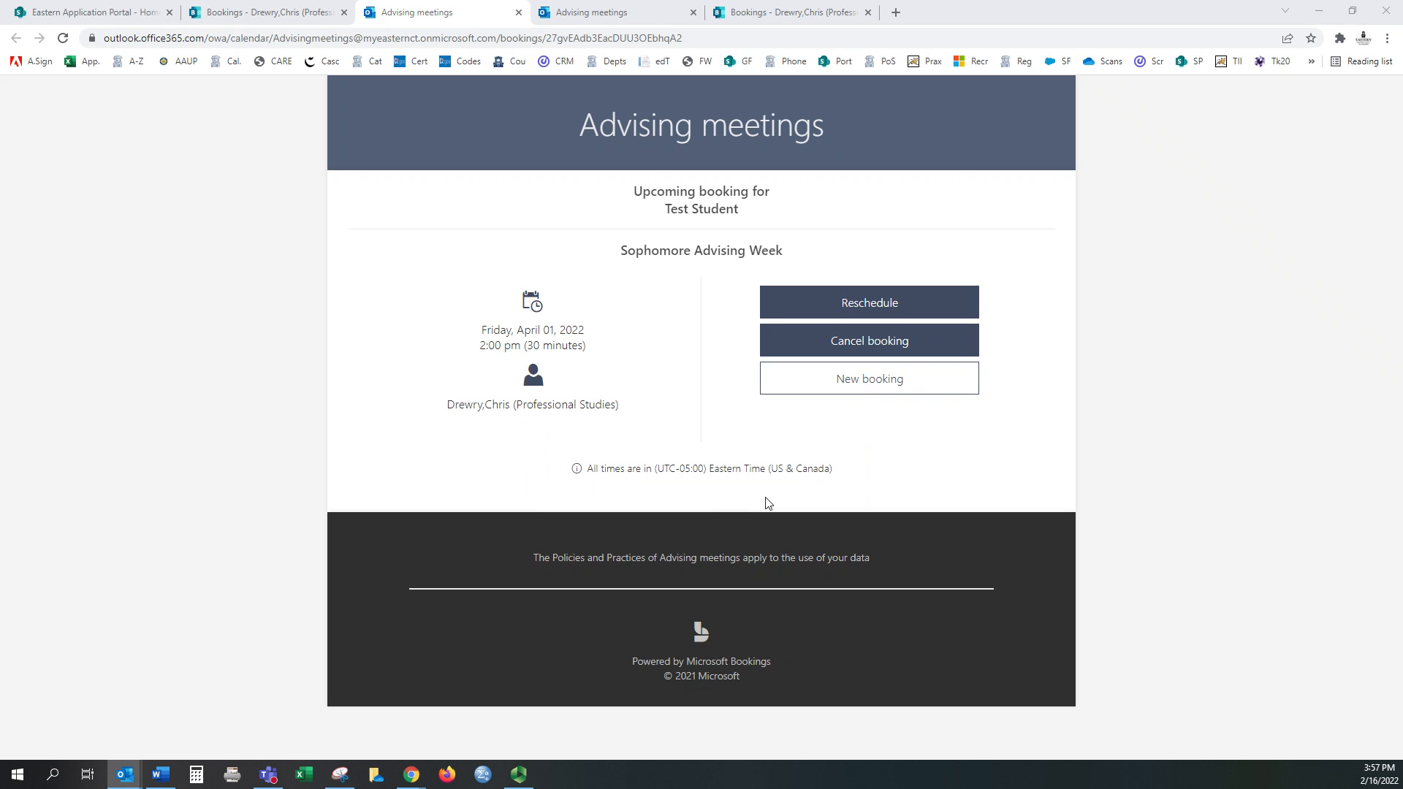